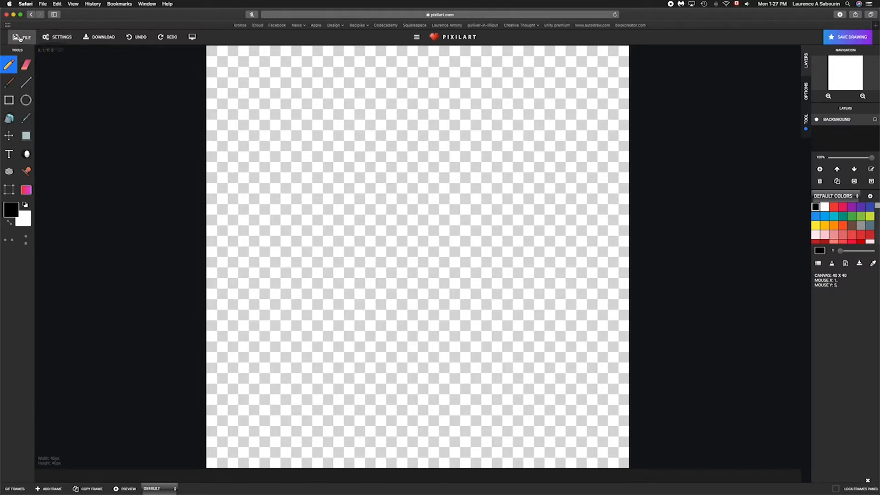
Create a new drawing 40 pixels wide and 40 pixels high
click(19, 39)
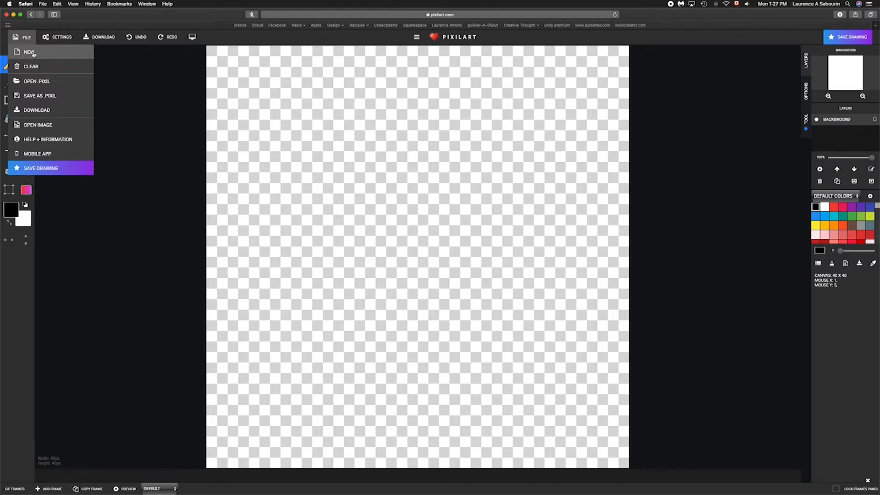
click(29, 53)
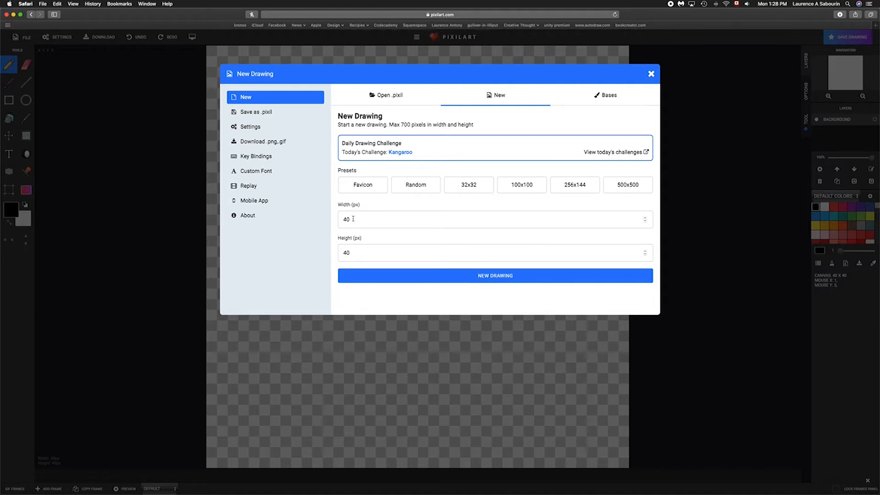
click(414, 277)
click(503, 262)
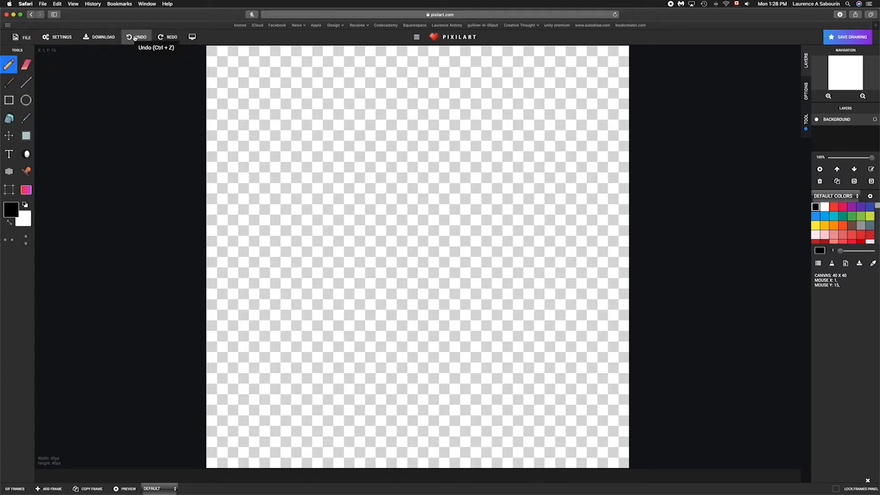
Review the editor settings, including the language choices, and the download options, closing each without making changes
click(53, 36)
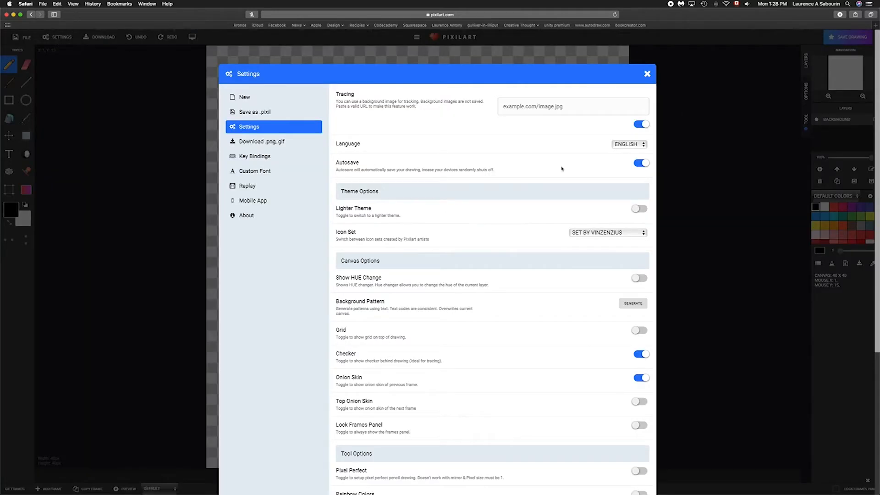
click(631, 144)
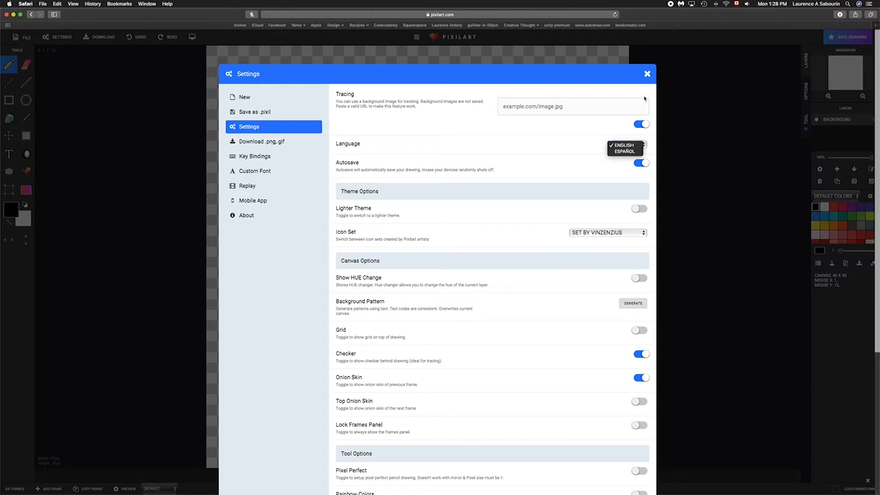
click(646, 77)
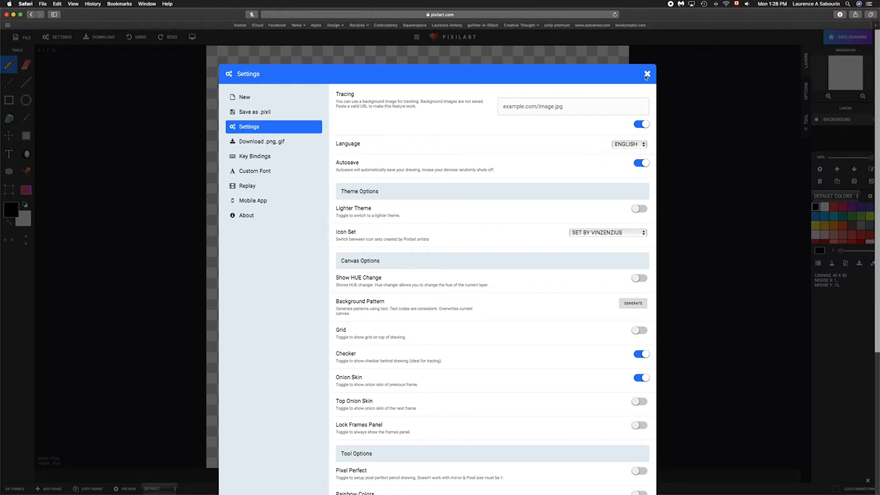
click(646, 75)
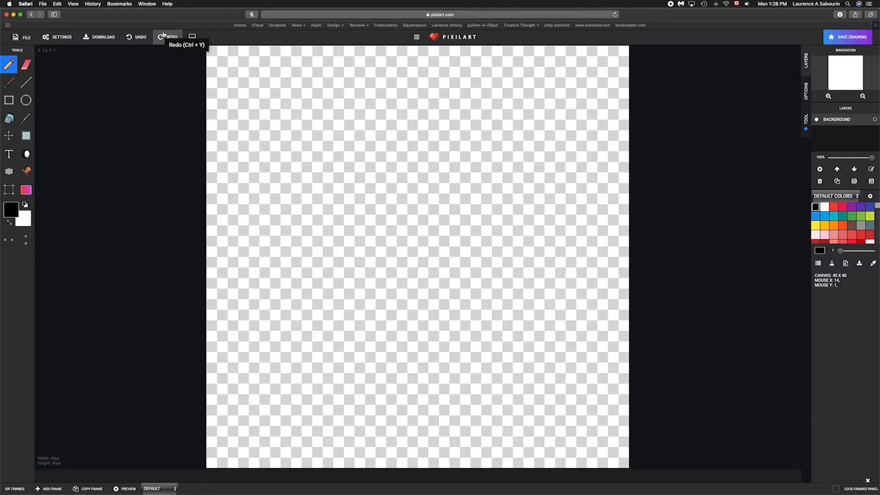
click(97, 36)
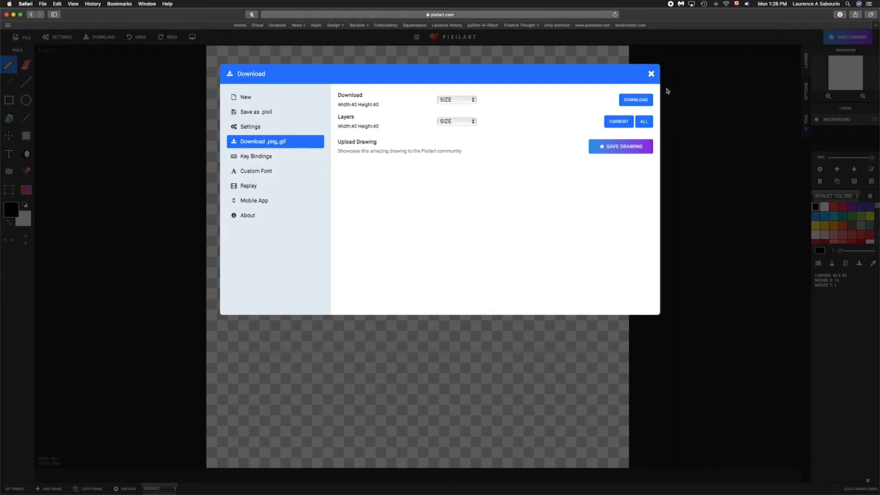
click(651, 73)
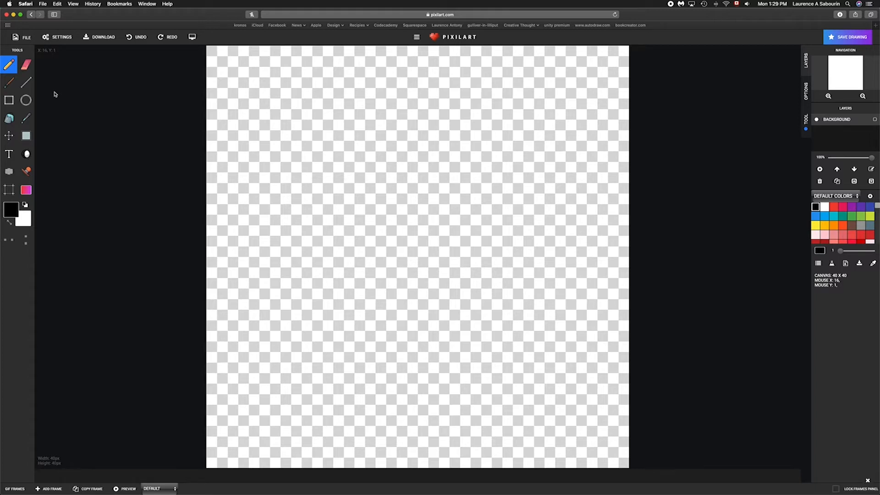
Draw a horizontal black line about 19 pixels long across the upper canvas with the Pencil, undoing the stray test marks
click(339, 198)
key(super+z)
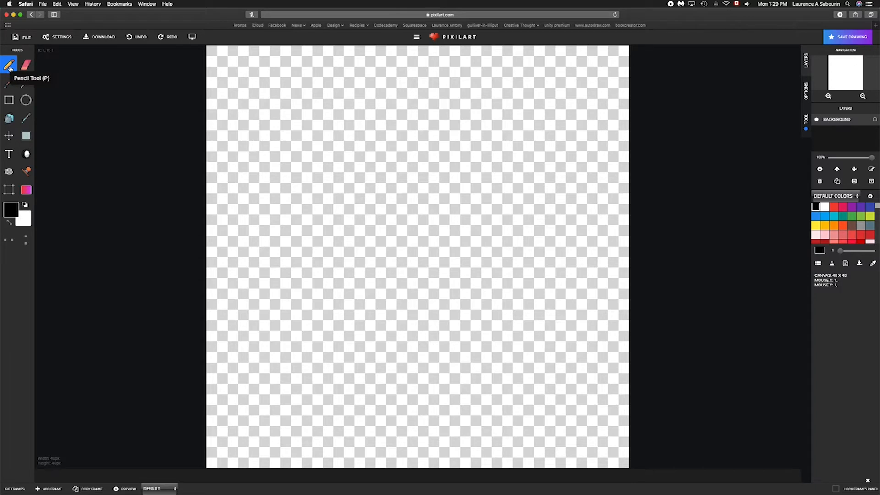
drag(318, 136, 508, 138)
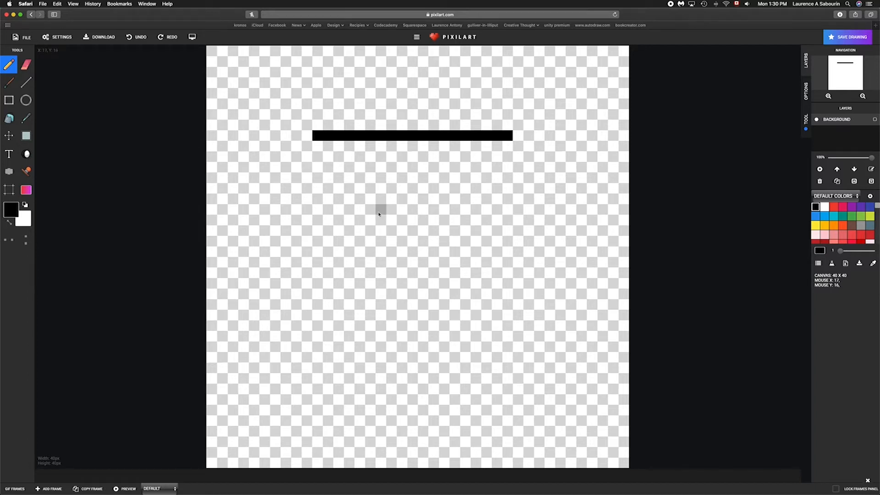
mouse_move(401, 209)
mouse_down()
mouse_move(345, 219)
mouse_move(426, 333)
mouse_move(488, 215)
mouse_move(390, 220)
mouse_up()
key(ctrl+z)
Try adding three black pixels stepping diagonally down from the line's left end with the Pencil, and undo them
click(317, 145)
click(306, 156)
click(295, 167)
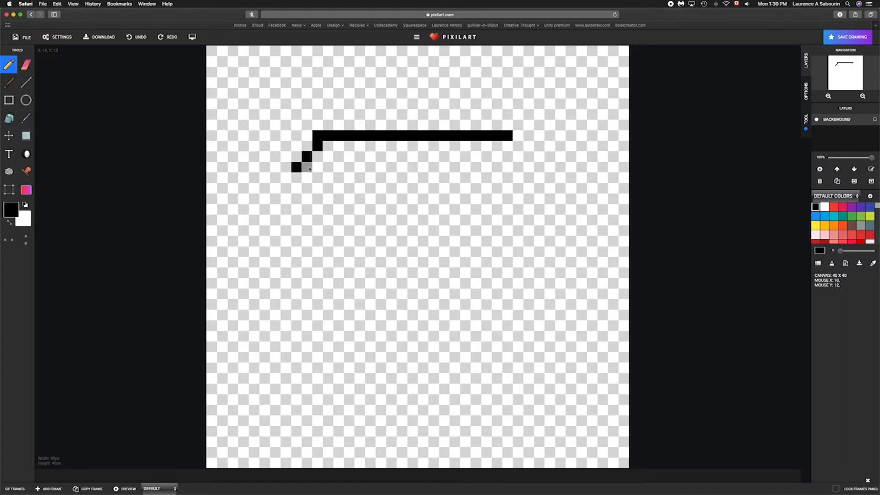
key(ctrl+z)
key(ctrl+z)
key(ctrl+z)
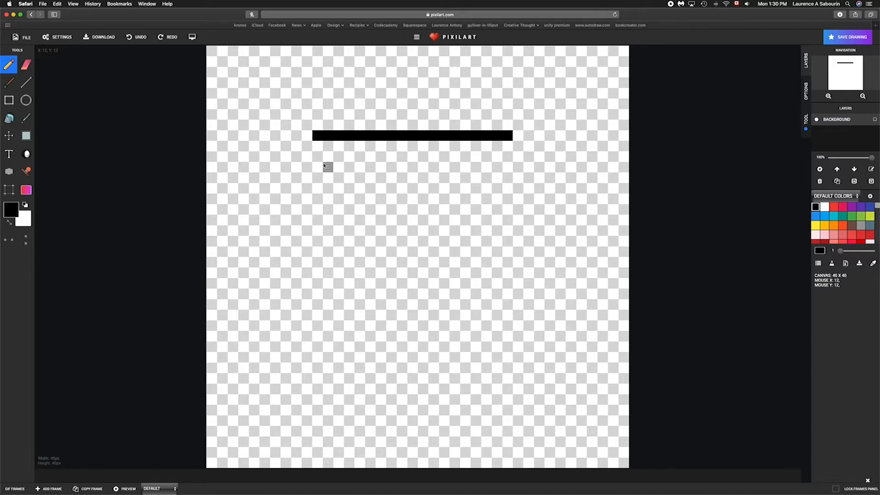
Erase the whole horizontal black line with the Eraser
click(27, 65)
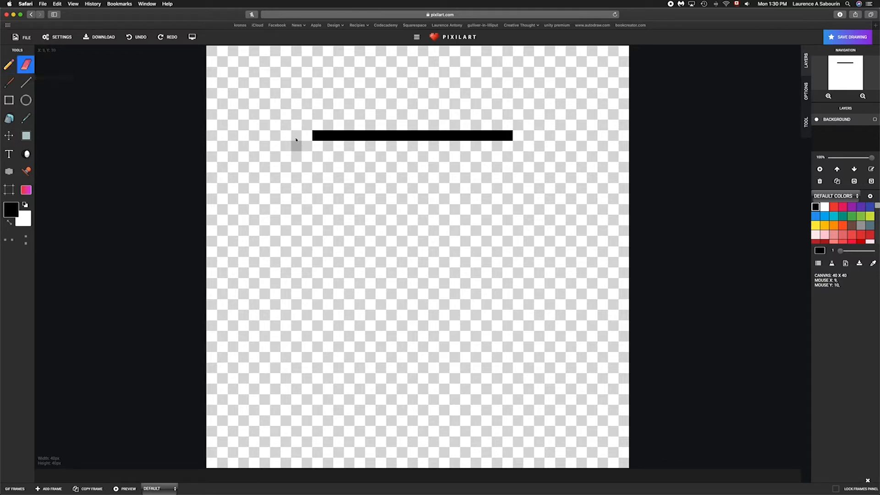
drag(323, 135, 508, 137)
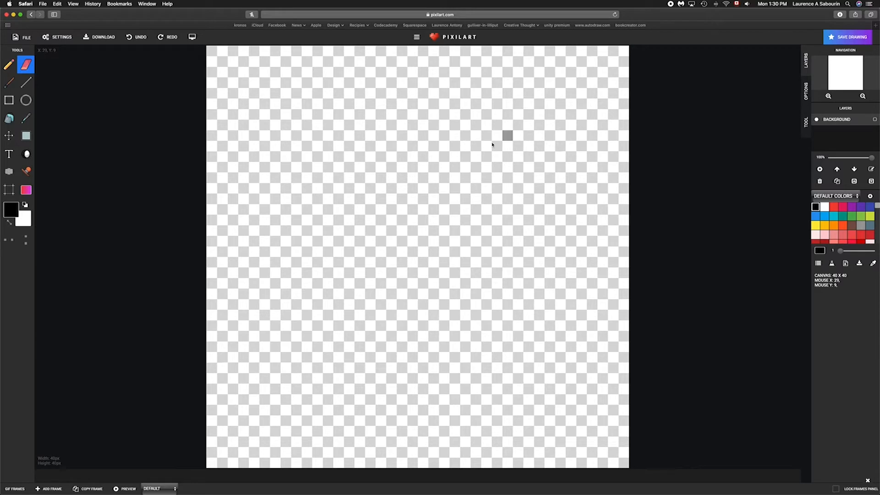
Try a large curved black stroke across the middle of the canvas with the Brush tool, and undo it
click(10, 83)
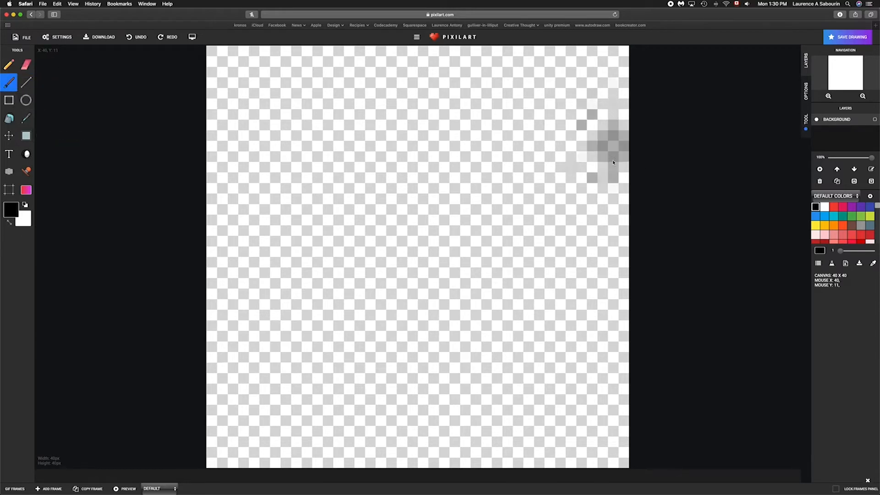
mouse_move(516, 186)
mouse_down()
mouse_move(403, 174)
mouse_move(321, 256)
mouse_move(436, 305)
mouse_move(486, 302)
mouse_up()
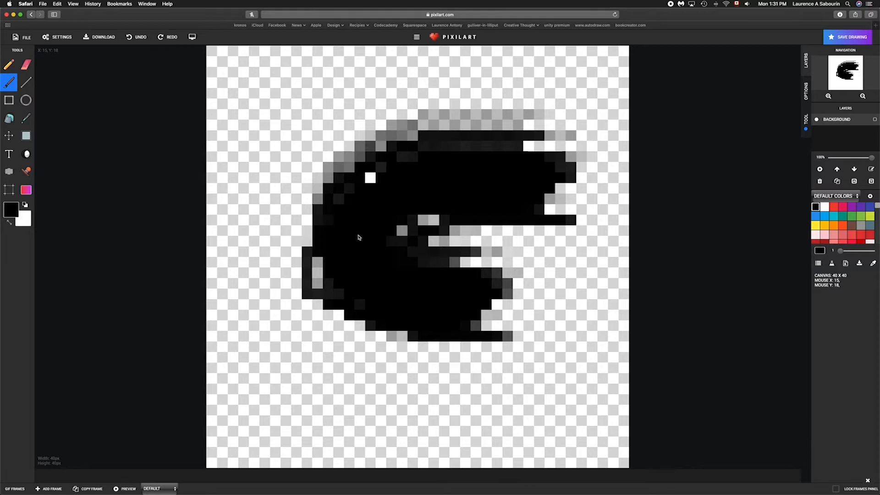
key(super+z)
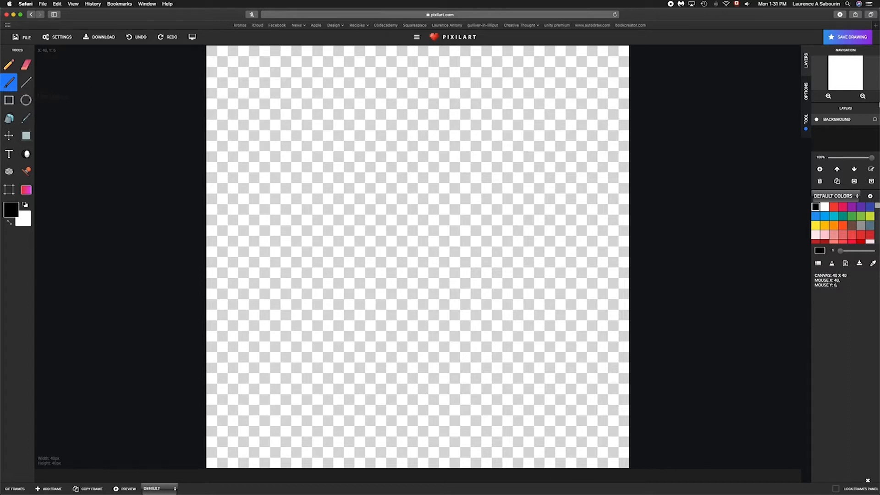
Examine the Brush tool's options and the available brush shapes, keeping the current brush, and return to the layers view
click(806, 121)
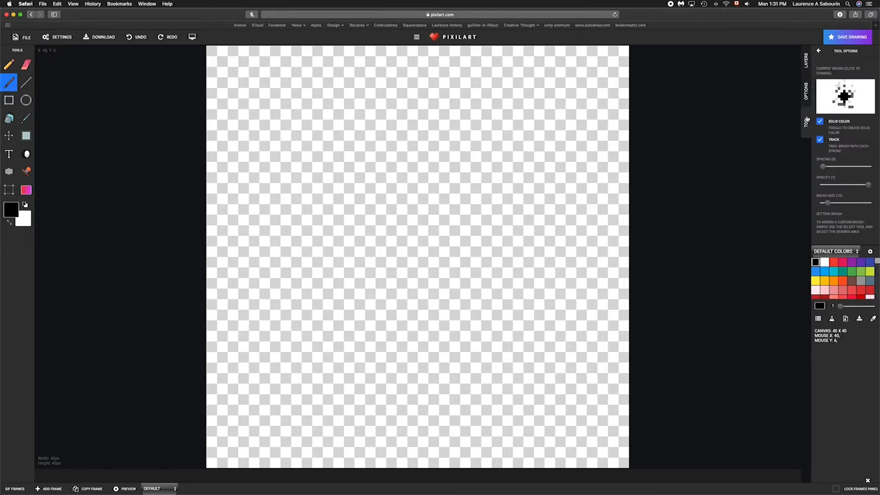
click(849, 102)
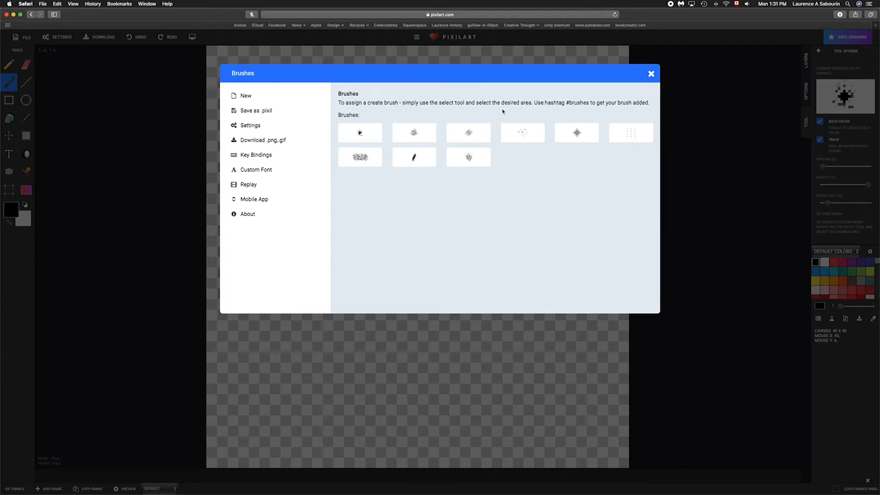
click(650, 74)
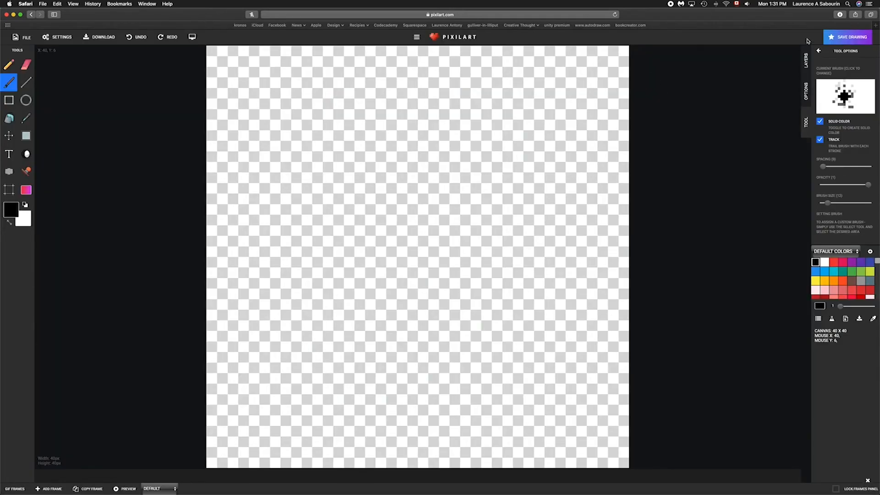
click(806, 60)
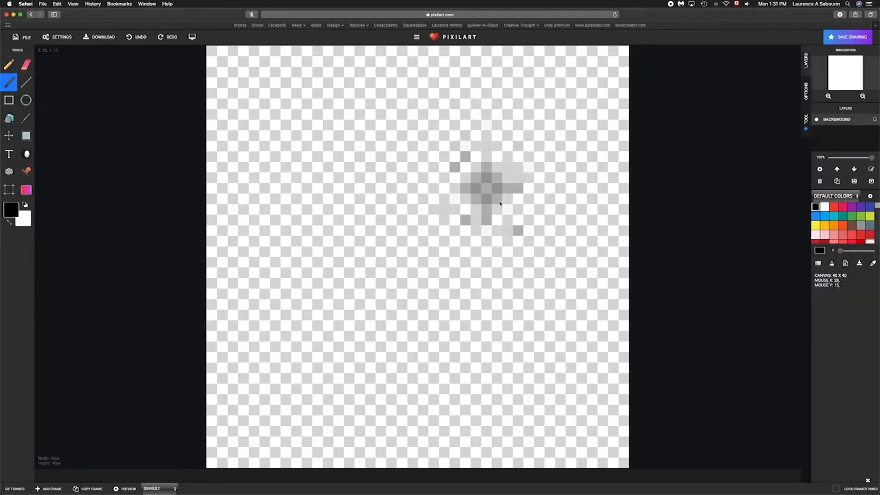
Try a horizontal black line about 25 pixels long with the Line tool, and undo it together with the stray pixel
click(26, 81)
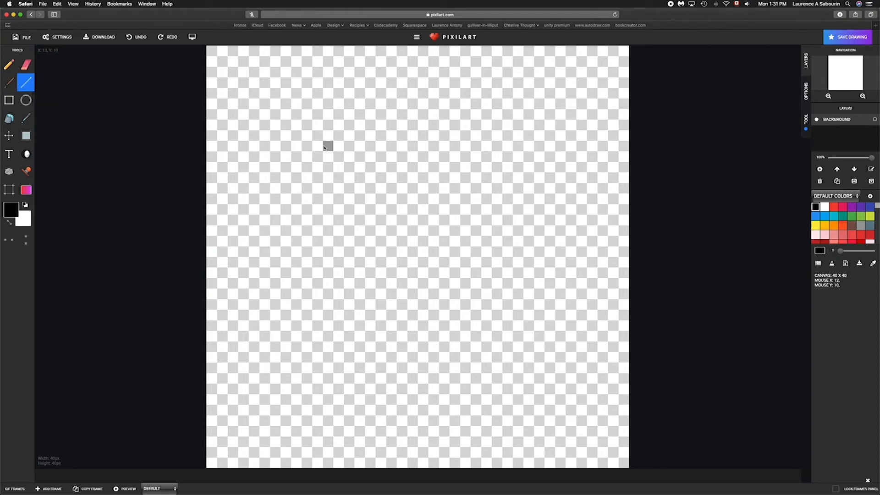
drag(311, 148, 559, 146)
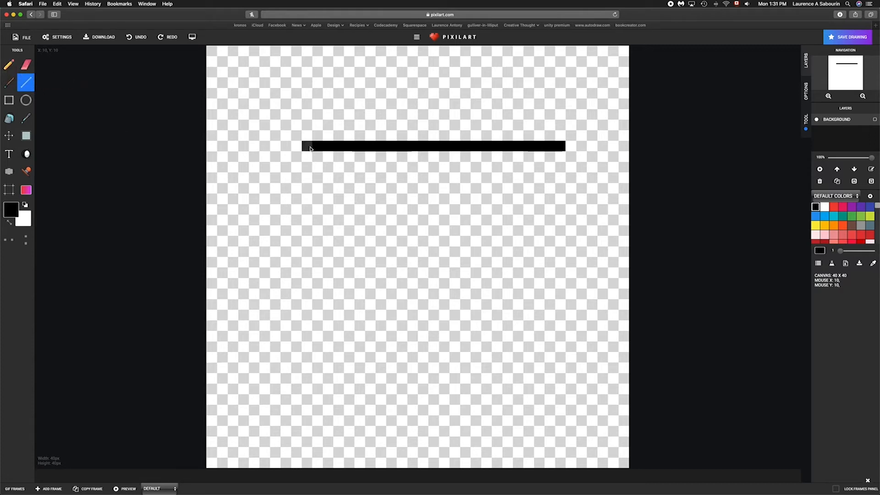
mouse_move(306, 152)
mouse_down()
mouse_move(224, 242)
mouse_move(251, 238)
mouse_move(344, 260)
mouse_move(446, 262)
mouse_move(213, 264)
mouse_move(465, 263)
mouse_move(316, 261)
mouse_move(308, 274)
mouse_move(471, 384)
mouse_move(390, 321)
mouse_move(306, 187)
mouse_move(309, 149)
mouse_up()
scroll(308, 149, up, 5)
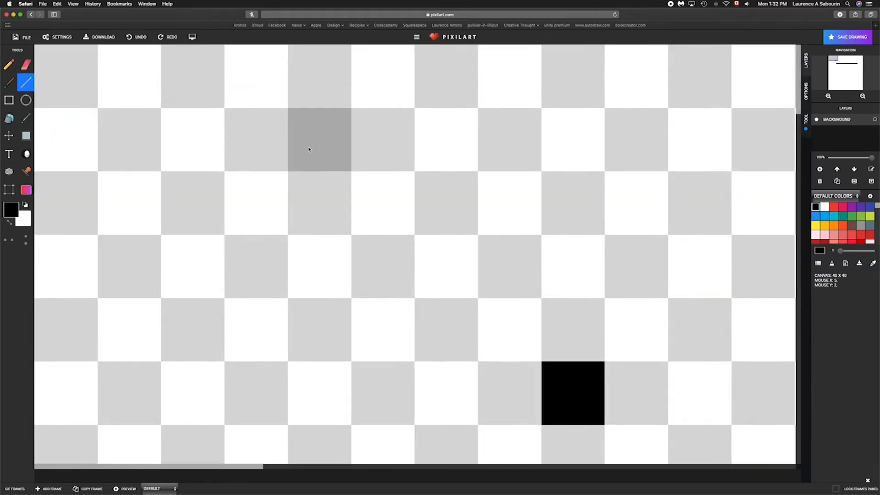
scroll(309, 149, down, 5)
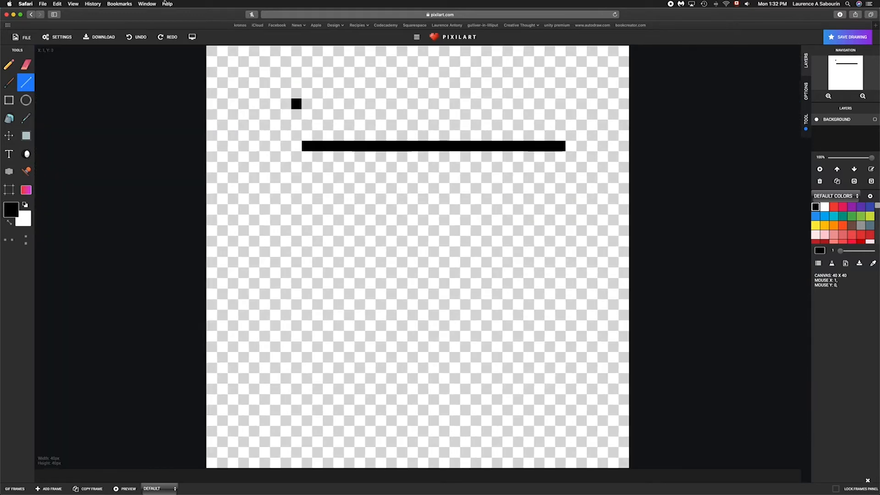
click(137, 36)
click(137, 37)
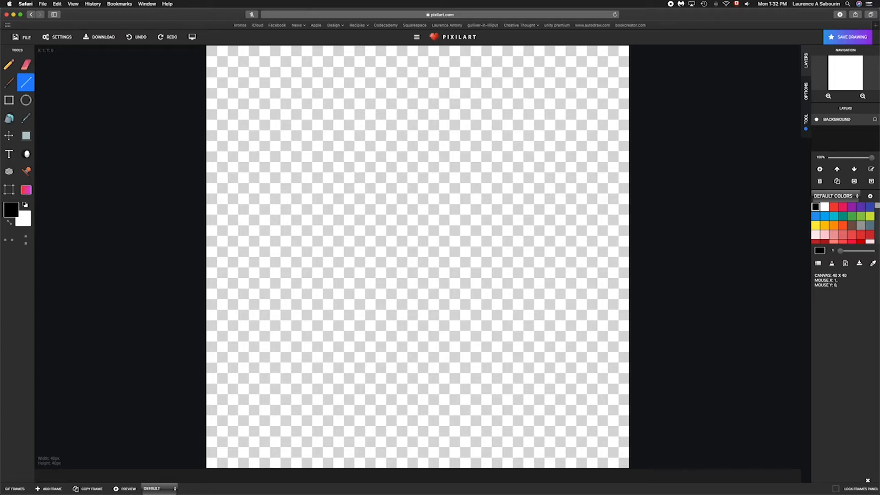
Try a freehand black oval outline in the middle of the canvas with the Pencil, and undo it
click(8, 69)
mouse_move(412, 167)
mouse_down()
mouse_move(378, 172)
mouse_move(340, 283)
mouse_move(549, 224)
mouse_move(453, 167)
mouse_up()
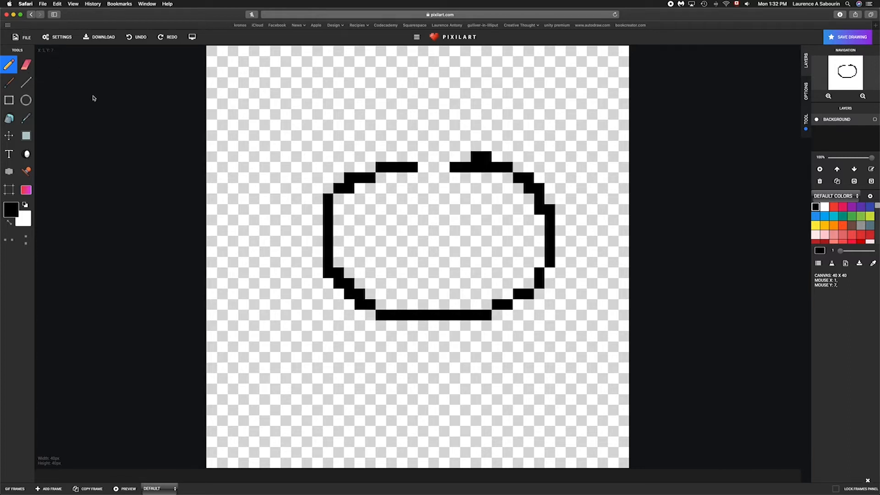
key(super+z)
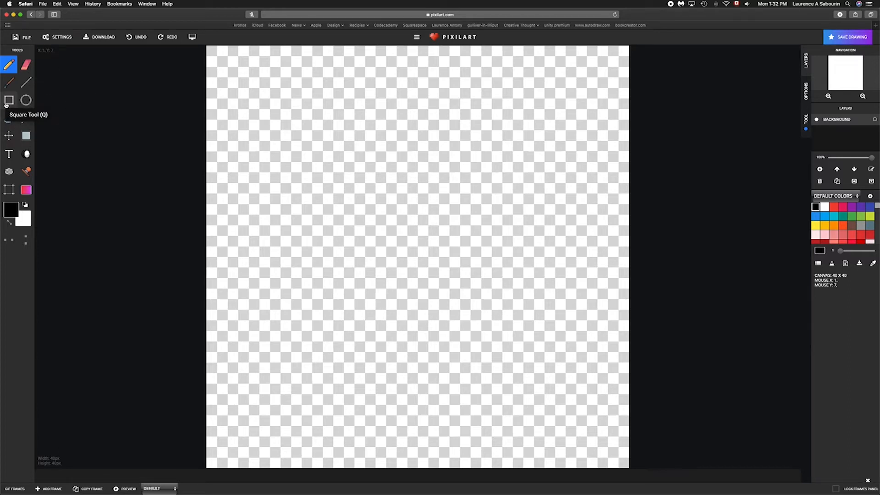
Try a black rectangle outline about 16 by 9 pixels with the Square tool mid-canvas, and undo it
click(6, 105)
drag(349, 198, 506, 282)
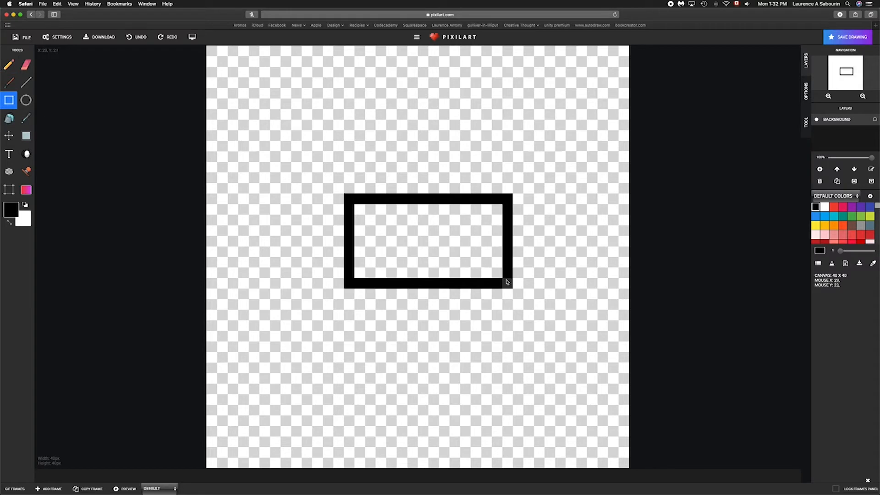
key(super+z)
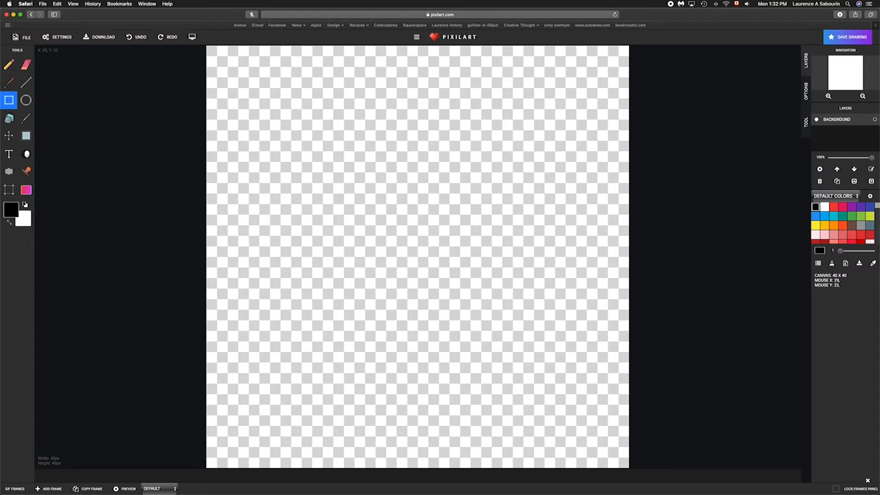
Try a small black circle outline about 9 pixels across with the Circle tool, and undo it
click(26, 100)
drag(391, 146, 489, 222)
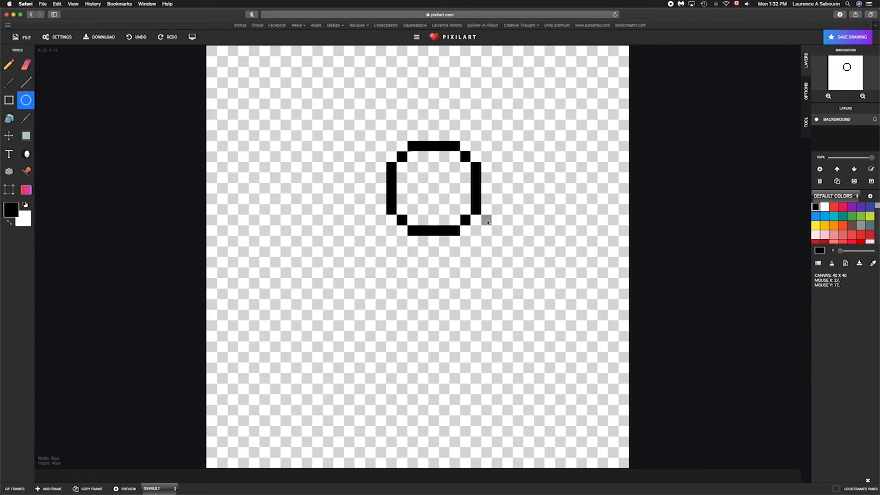
key(super+z)
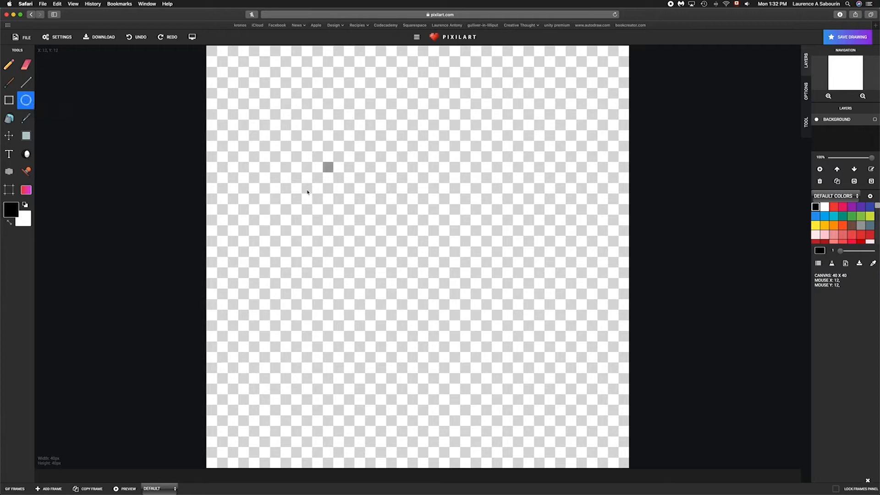
Draw a large black circle outline about 25 pixels across, roughly centred on the canvas, with the Circle tool
drag(286, 145, 545, 332)
scroll(545, 332, up, 2)
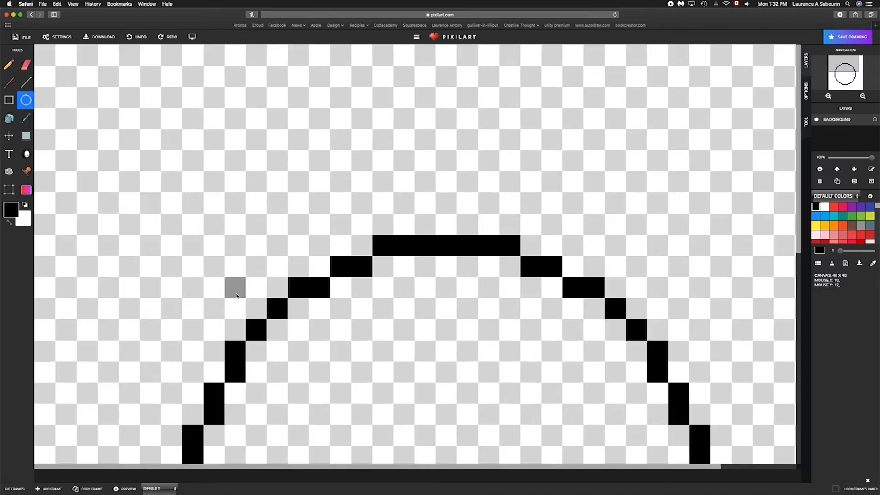
scroll(236, 295, down, 2)
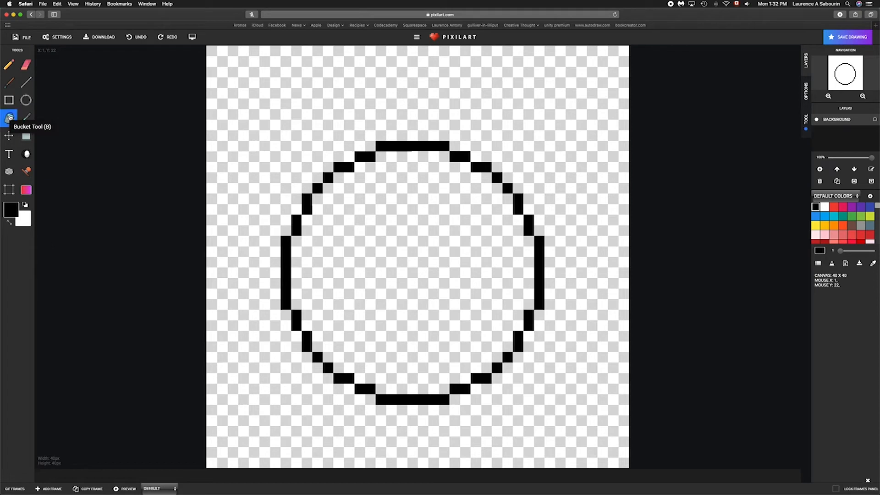
Fill the inside of the black circle with white using the Bucket tool, after switching the primary and secondary colours
click(9, 118)
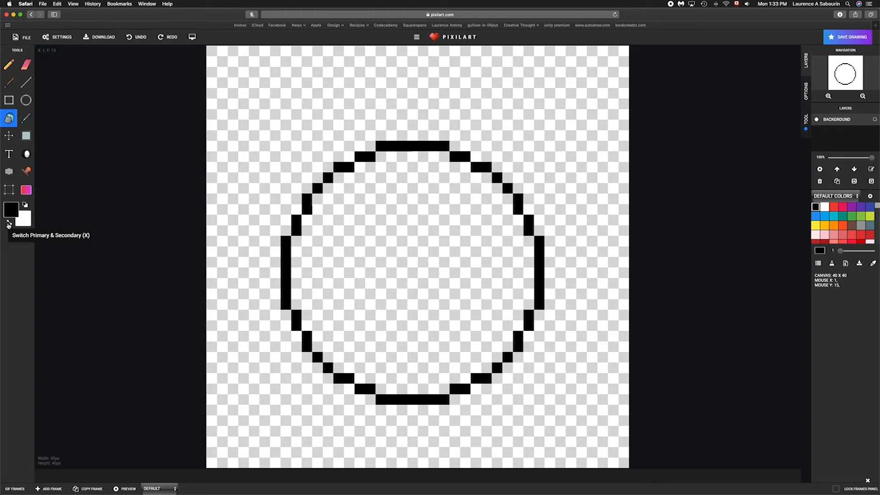
click(9, 225)
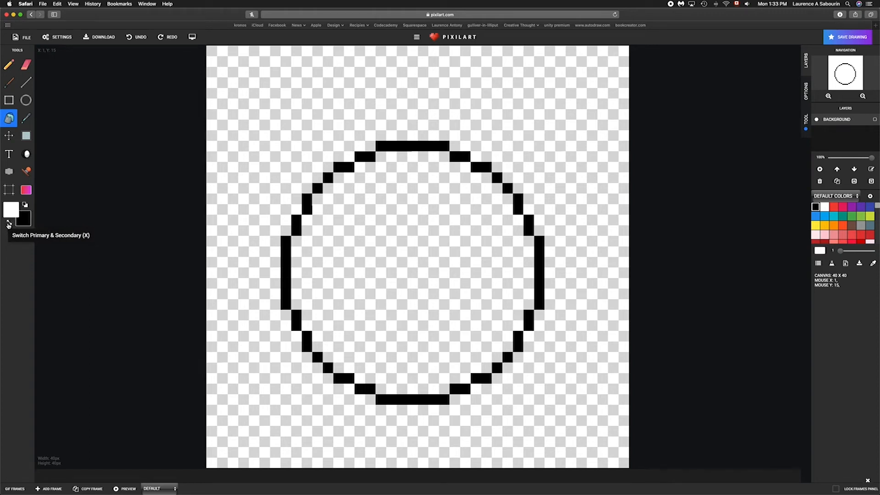
click(405, 239)
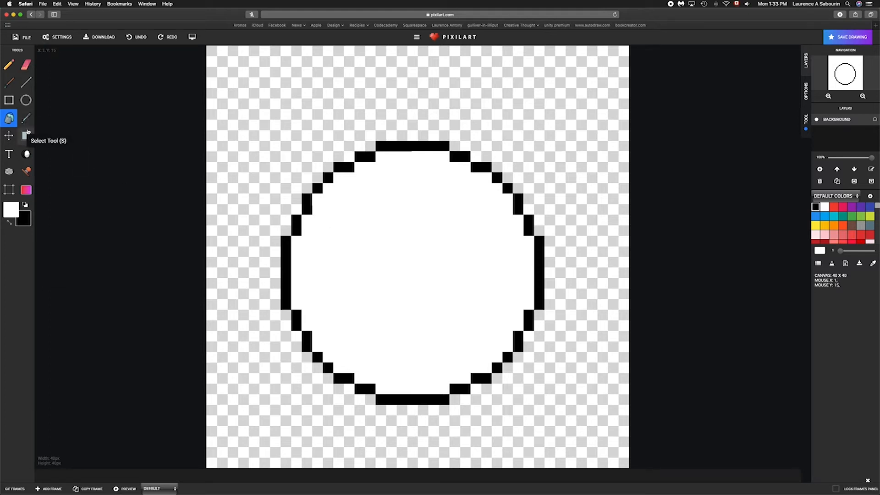
Examine the Color Picker tool and the range of shades and hues offered by the primary colour chooser
click(26, 117)
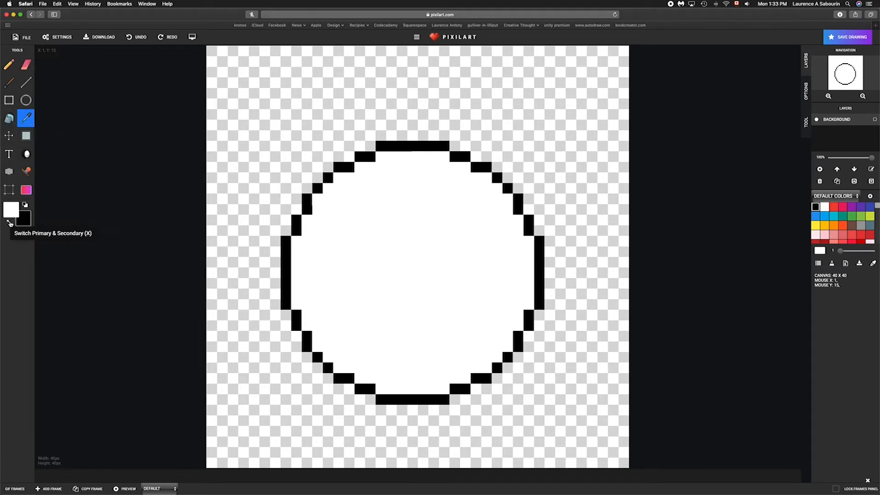
click(11, 210)
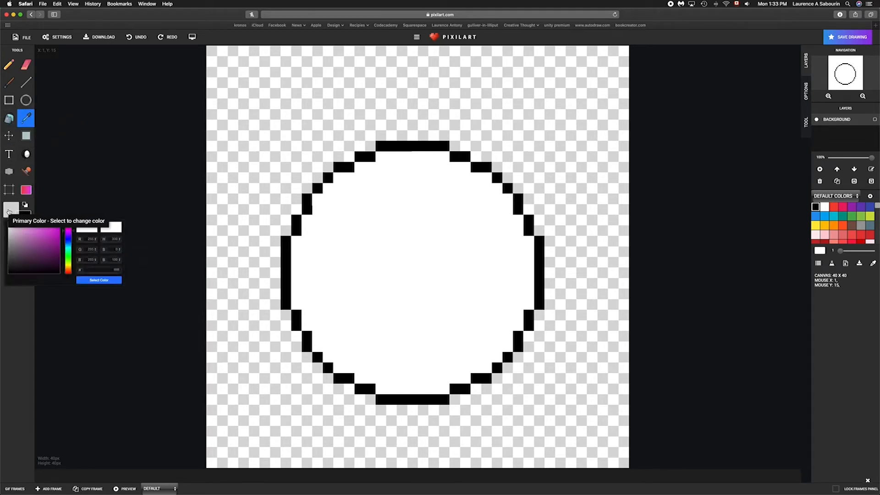
click(11, 210)
click(12, 209)
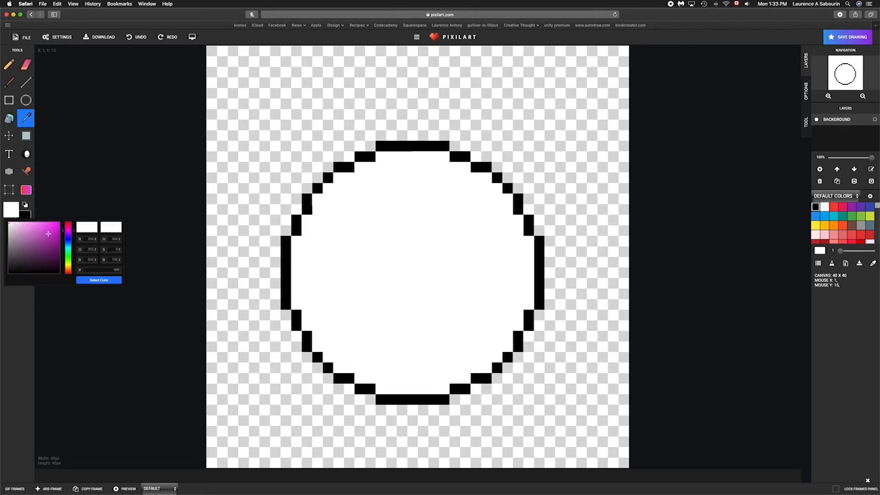
mouse_move(74, 230)
mouse_down()
mouse_move(75, 263)
mouse_move(74, 231)
mouse_up()
drag(32, 256, 11, 223)
Set the primary colour to bright pink and paint a small Pencil patch above the circle's upper-left edge
click(9, 64)
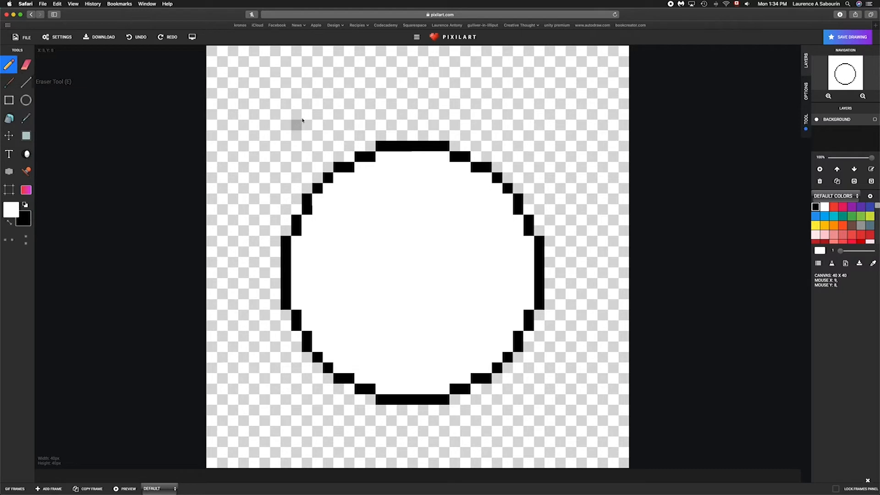
click(11, 210)
click(41, 225)
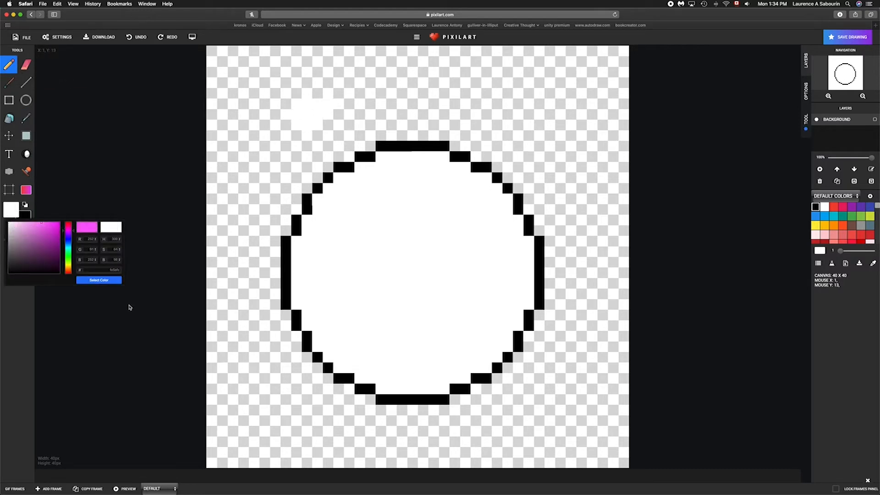
click(108, 281)
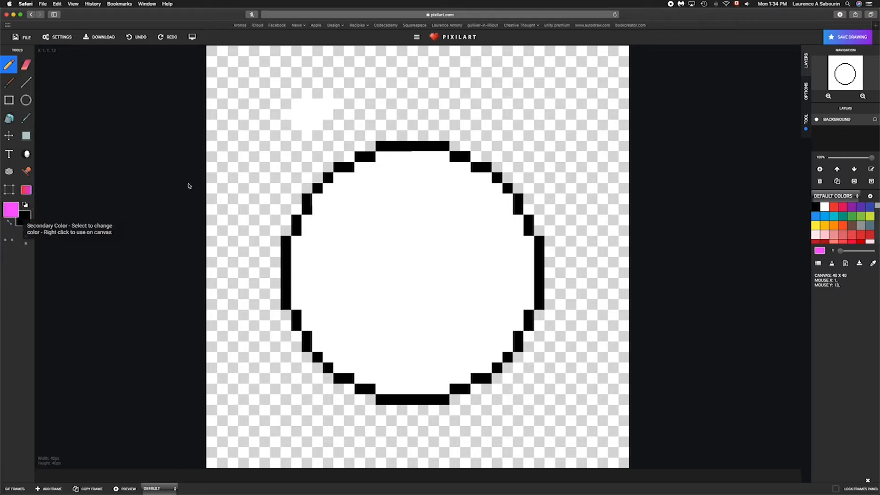
mouse_move(316, 92)
mouse_down()
mouse_move(293, 120)
mouse_move(311, 116)
mouse_move(294, 122)
mouse_move(317, 105)
mouse_move(263, 137)
mouse_move(296, 135)
mouse_up()
key(super+z)
Change the primary colour from the colour chooser to white
click(18, 215)
click(9, 215)
click(11, 214)
click(11, 214)
click(12, 215)
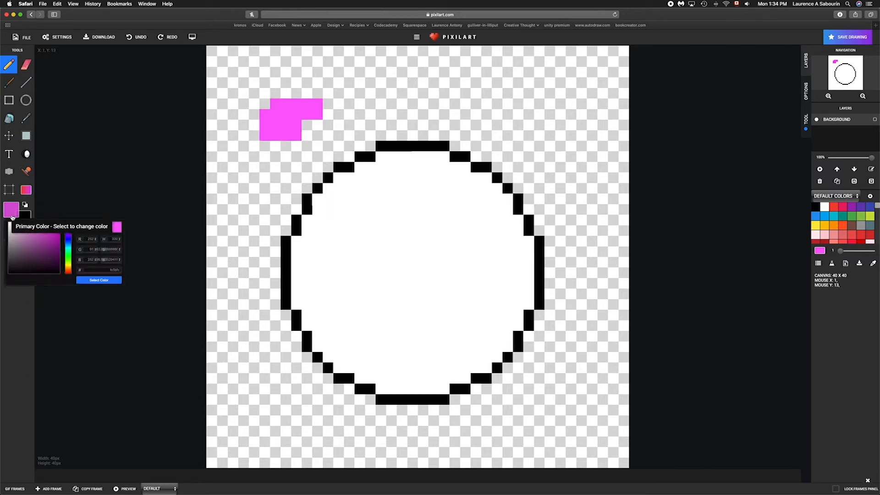
click(113, 281)
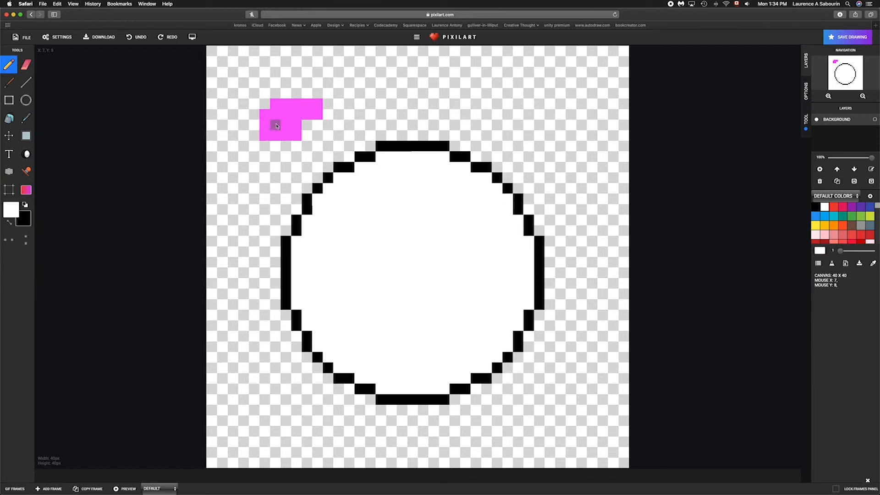
Sample the pink patch as the primary colour with the Color Picker, and reset the primary colour to white
click(25, 119)
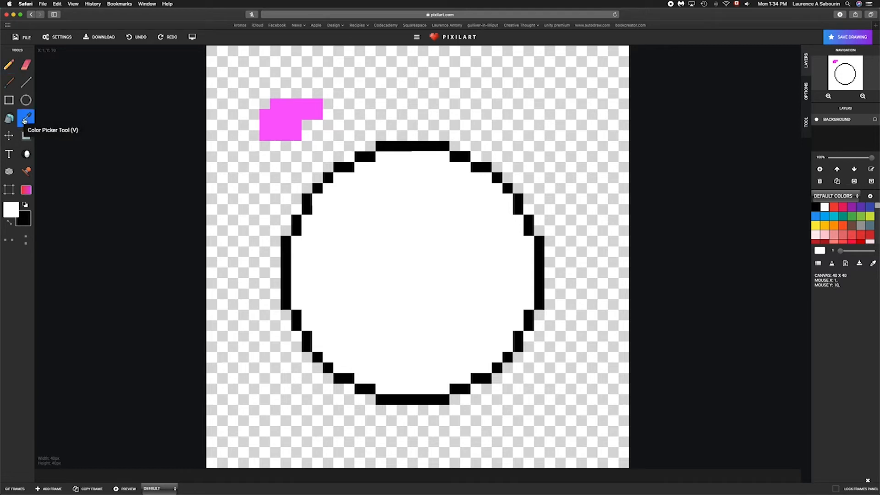
click(294, 120)
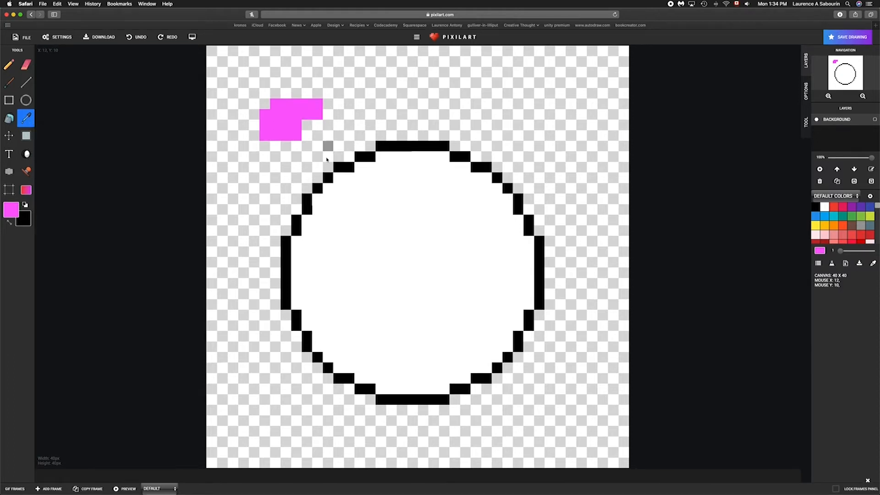
click(11, 210)
click(12, 222)
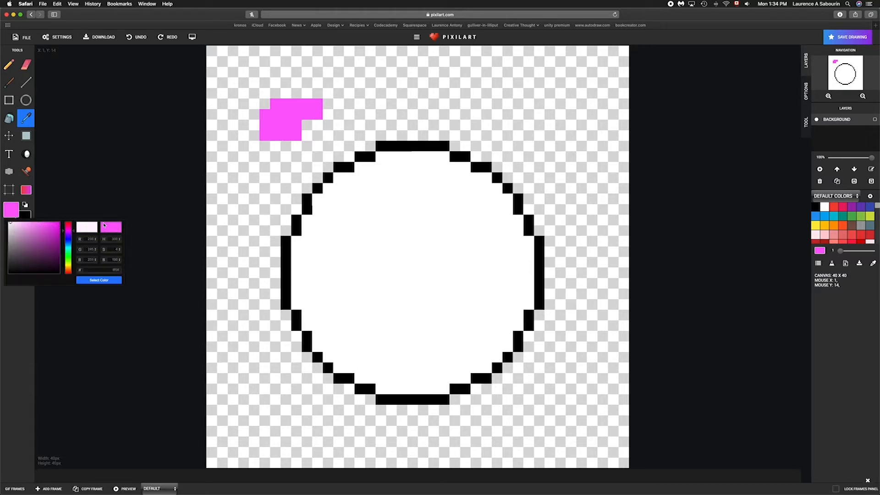
drag(29, 232, 2, 224)
click(88, 280)
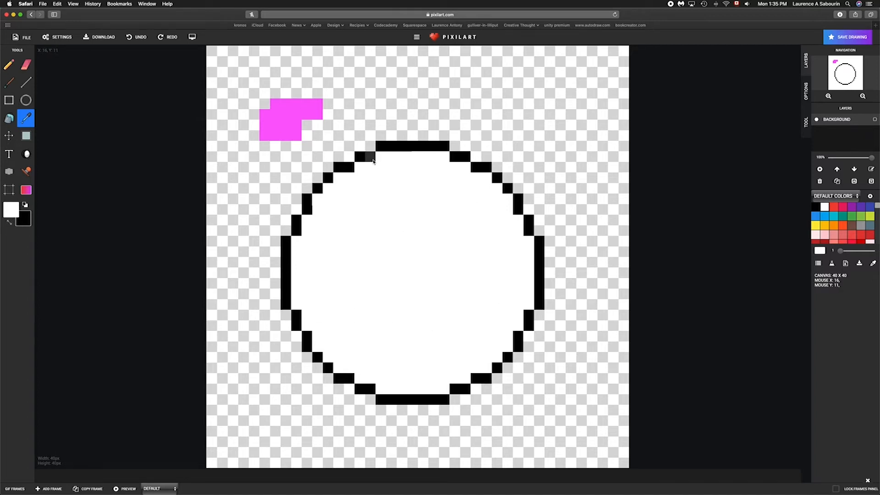
Try the Move tool on the whole drawing: about 3 pixels right and down, and about 4 pixels back up
click(9, 135)
drag(273, 142, 306, 164)
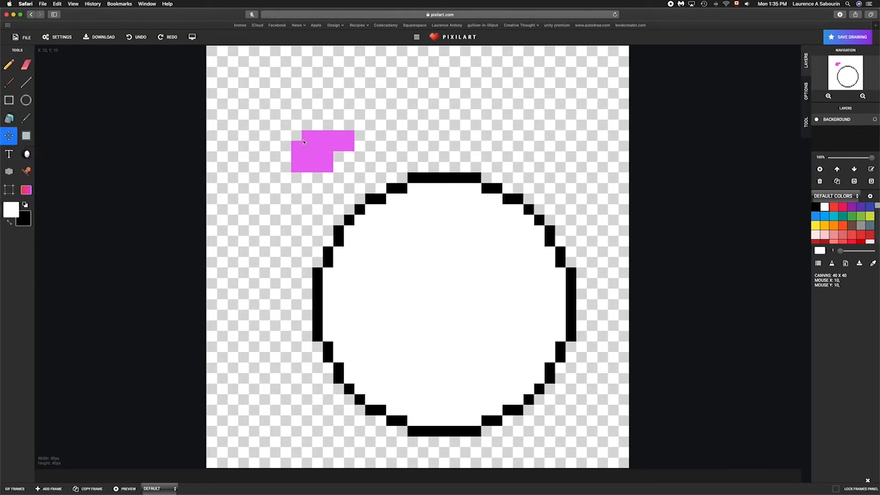
drag(313, 146, 302, 105)
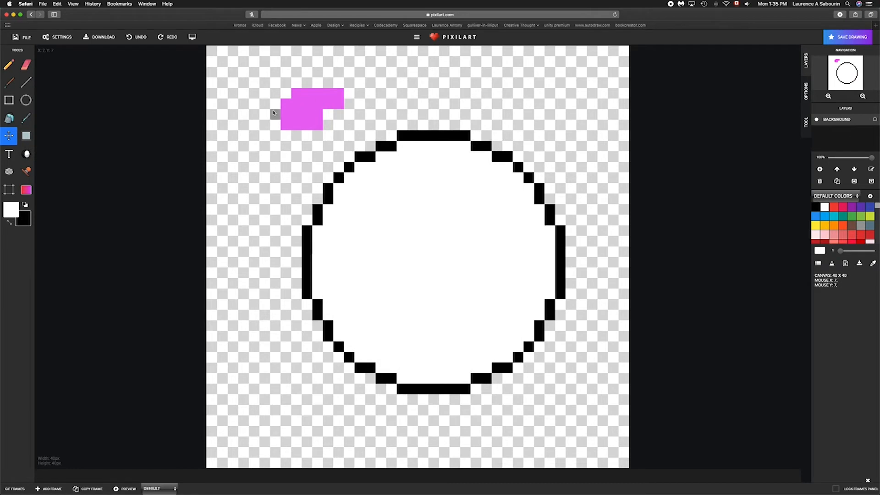
Undo the moves, the pink patch, the white fill and the circle, back to an empty canvas
key(super+z)
key(super+z)
key(super+z)
key(super+z)
key(super+z)
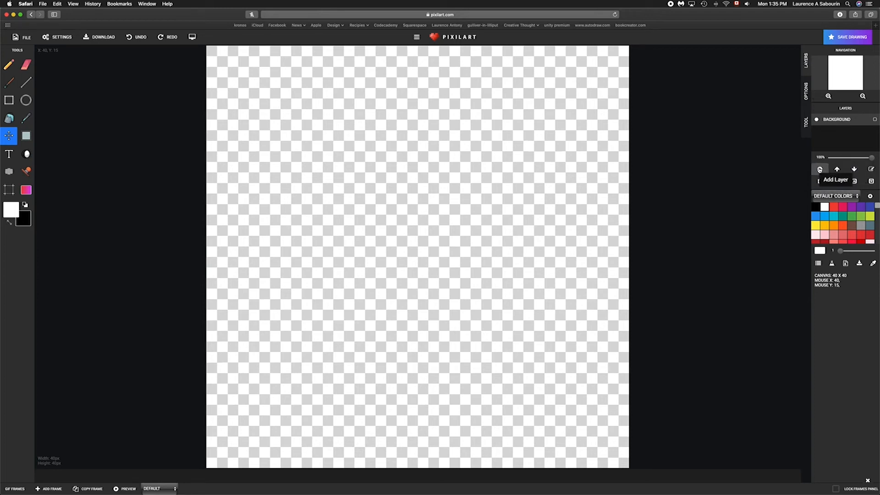
Add two new layers above the background and make Layer 1 the active layer
click(819, 170)
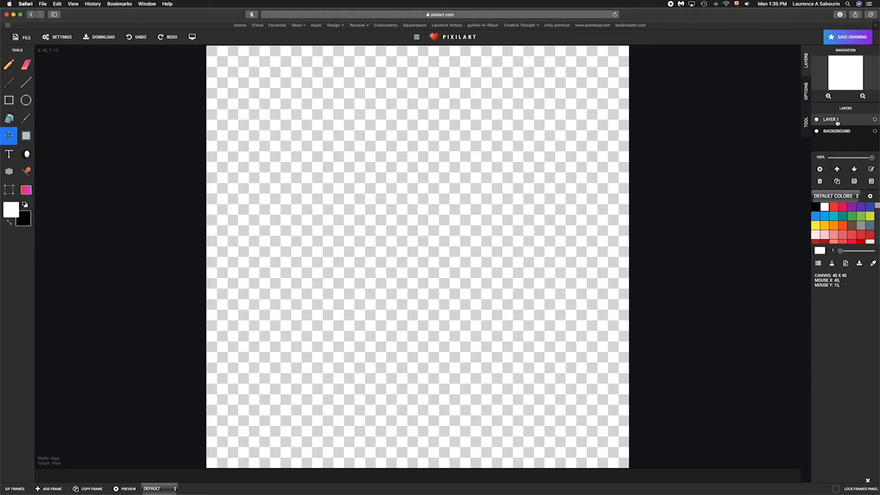
click(819, 170)
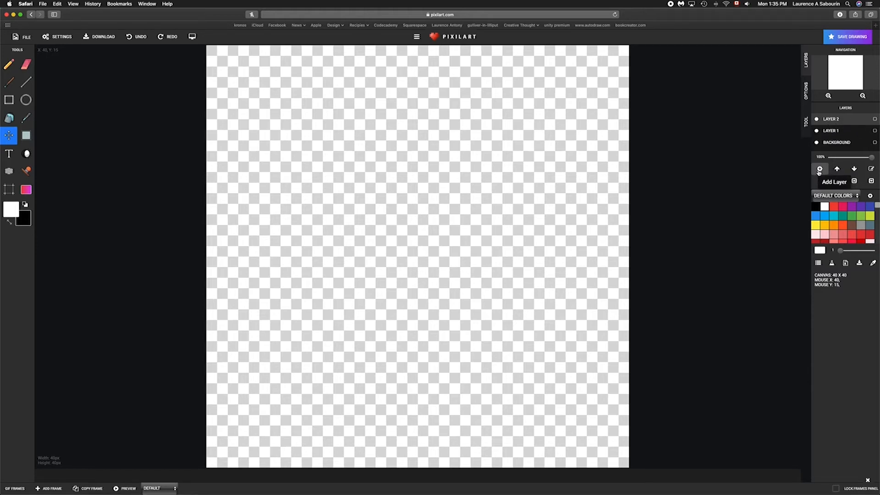
click(835, 131)
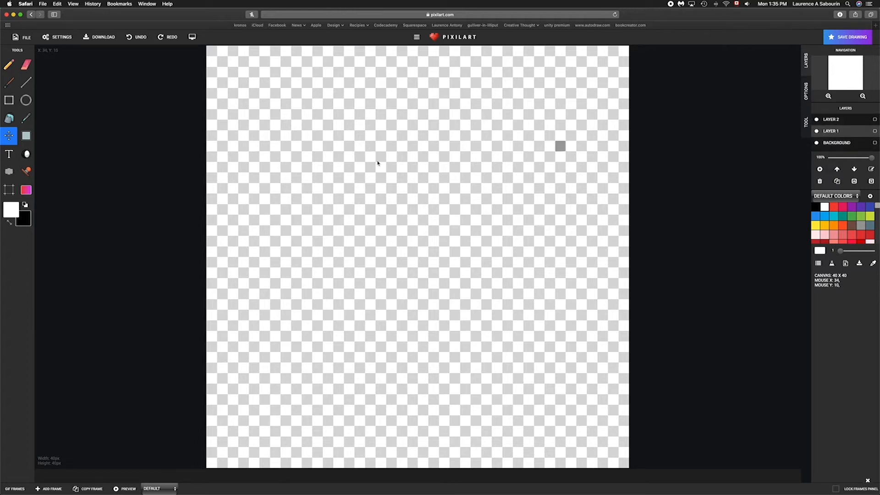
Draw a freehand black cloud-like outline about 18 by 11 pixels in the canvas's upper middle with the Pencil
click(9, 65)
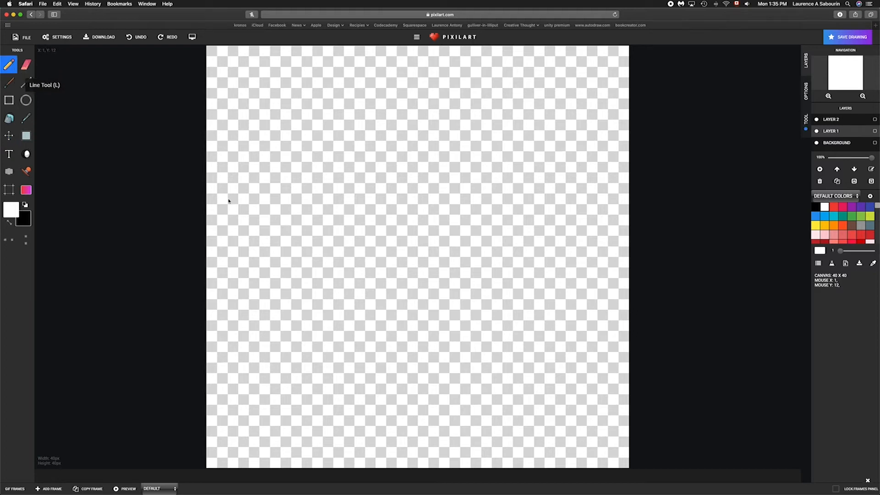
click(9, 223)
mouse_move(424, 156)
mouse_down()
mouse_move(535, 205)
mouse_move(481, 191)
mouse_move(435, 159)
mouse_up()
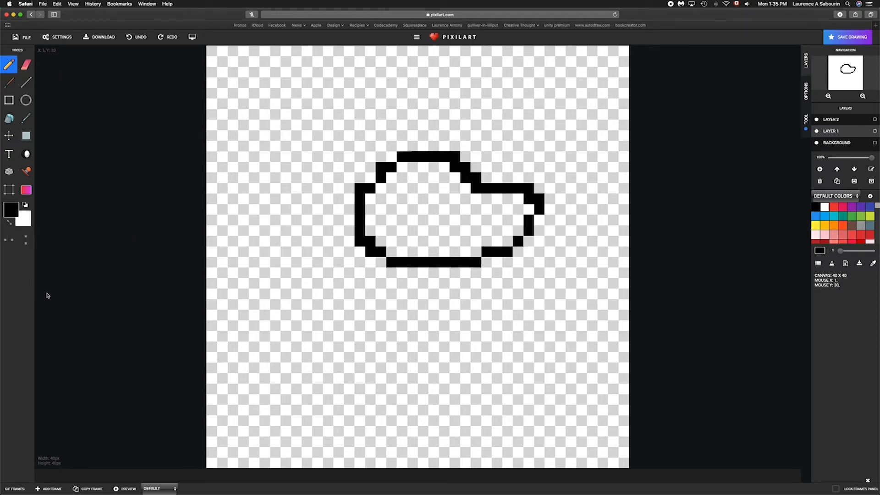
On Layer 2, draw a freehand purple oval outline about 12 by 14 pixels, overlapping the black shape's lower-left corner
click(829, 120)
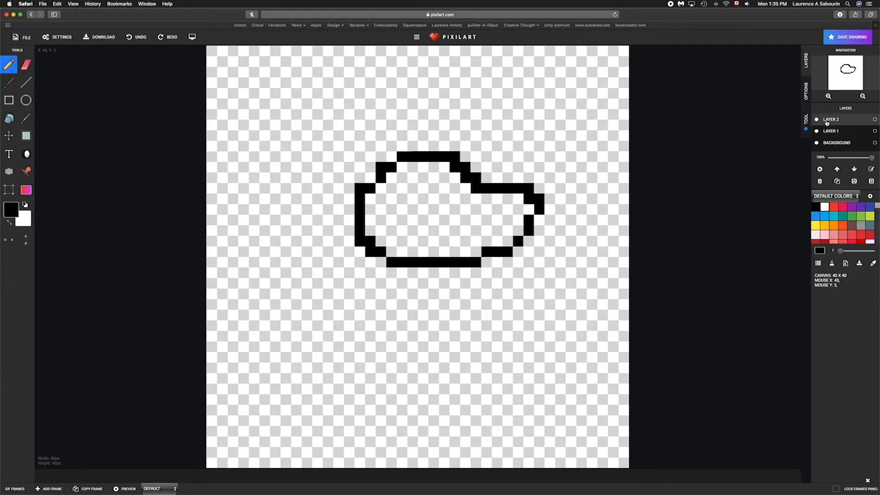
click(10, 209)
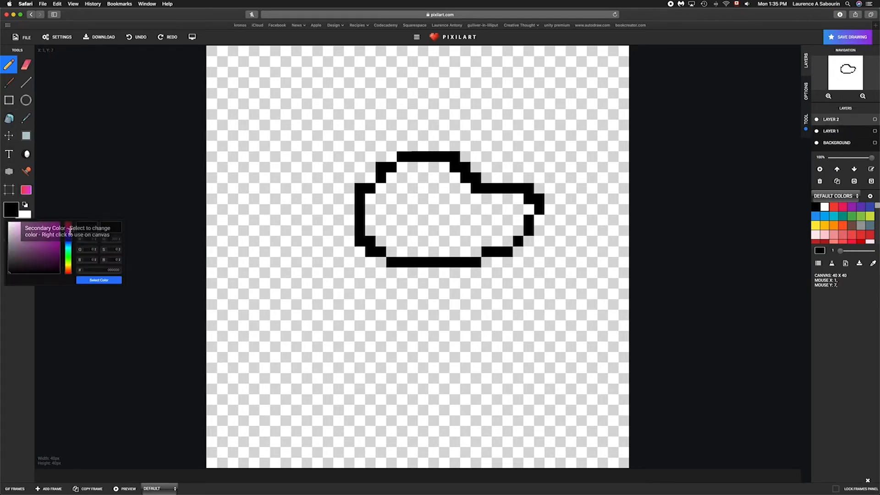
click(99, 279)
mouse_move(370, 261)
mouse_down()
mouse_move(322, 267)
mouse_move(316, 388)
mouse_move(387, 267)
mouse_move(366, 253)
mouse_up()
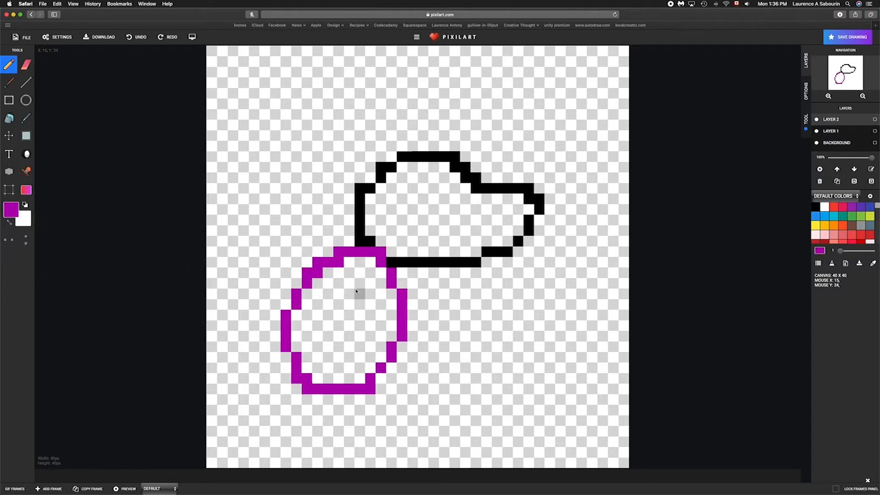
Move Layer 1's black outline up about 5 pixels and Layer 2's purple outline down about 2 pixels
click(843, 131)
click(842, 121)
click(843, 132)
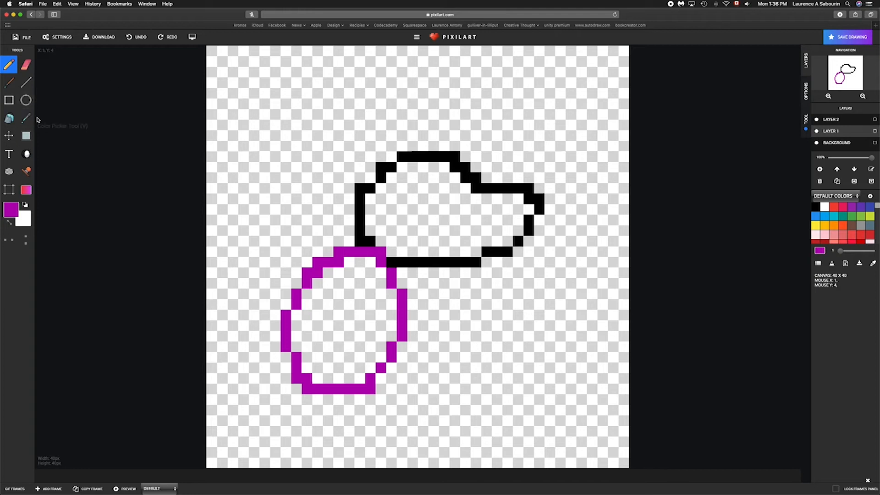
click(9, 136)
drag(412, 216, 412, 163)
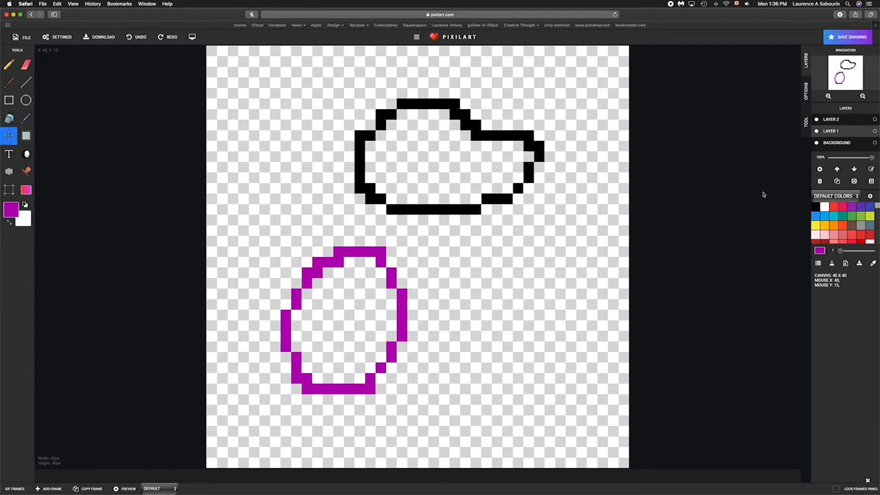
click(836, 121)
drag(338, 289, 324, 305)
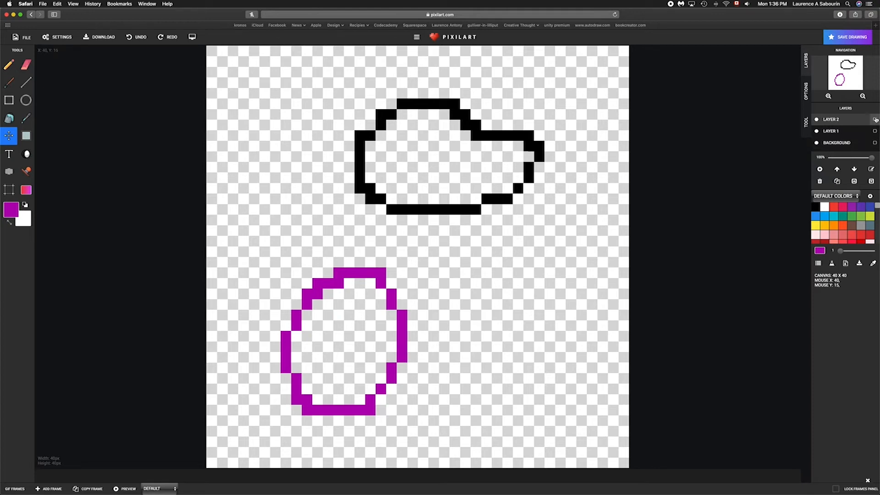
Delete Layer 1 and Layer 2, leaving only the background layer
click(854, 131)
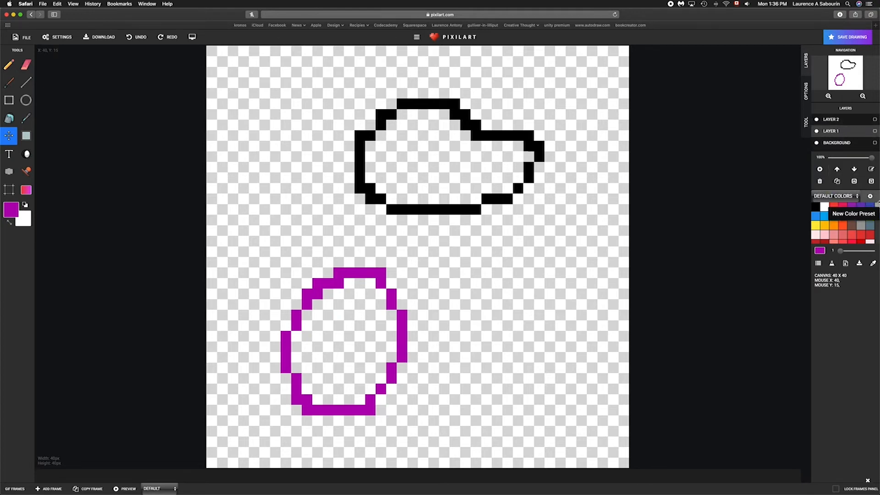
click(818, 181)
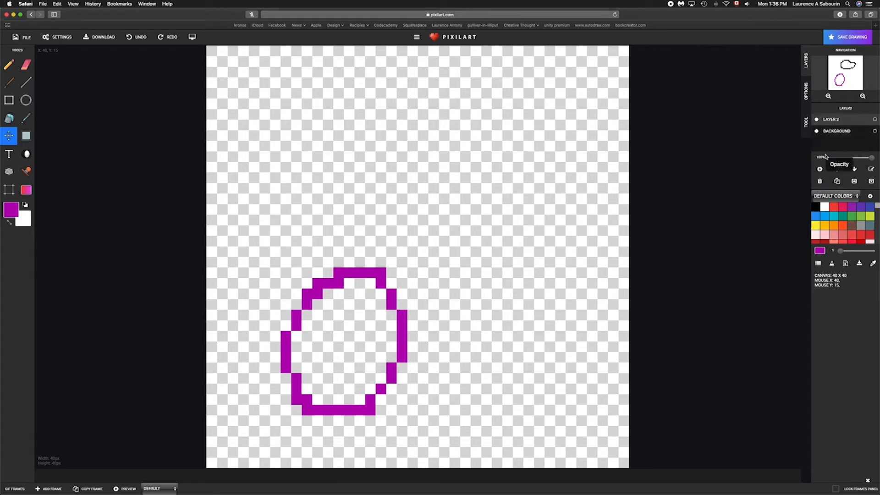
click(819, 181)
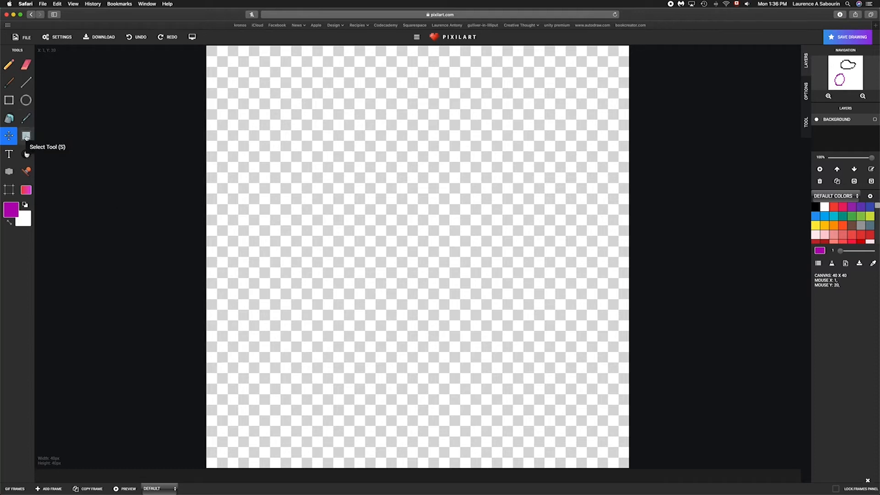
Draw a freehand purple slanted, elongated outline about 19 by 13 pixels in the canvas's upper middle with the Pencil
click(9, 65)
mouse_move(374, 156)
mouse_down()
mouse_move(383, 167)
mouse_move(415, 103)
mouse_move(349, 147)
mouse_up()
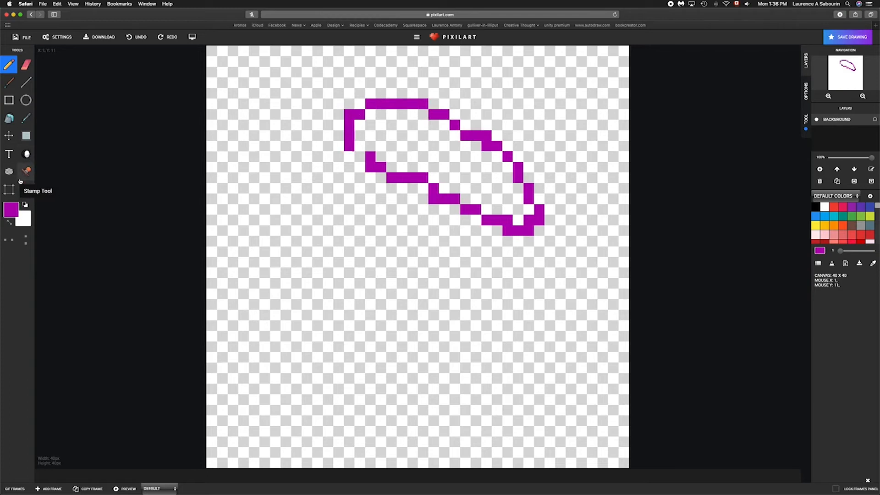
Try selecting an 11 by 11 pixel area over the left end of the purple outline, and drop the selection
click(26, 136)
drag(314, 122, 410, 186)
click(9, 65)
click(26, 135)
drag(328, 103, 436, 212)
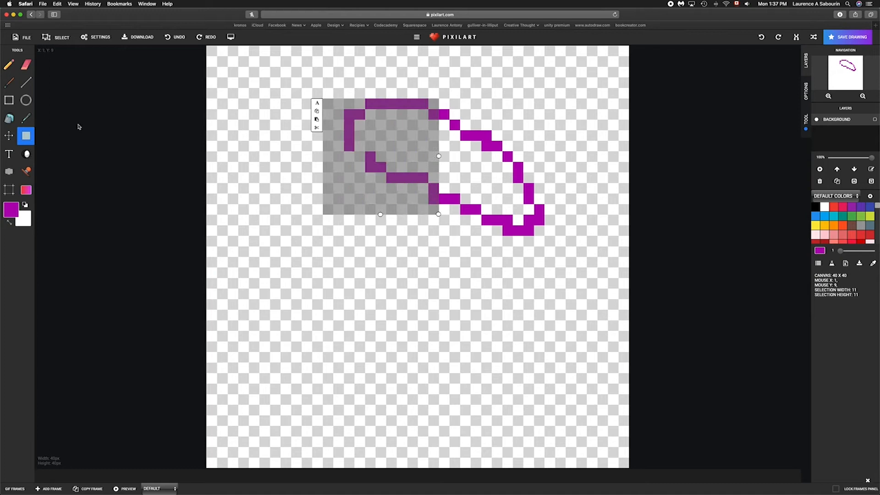
click(8, 136)
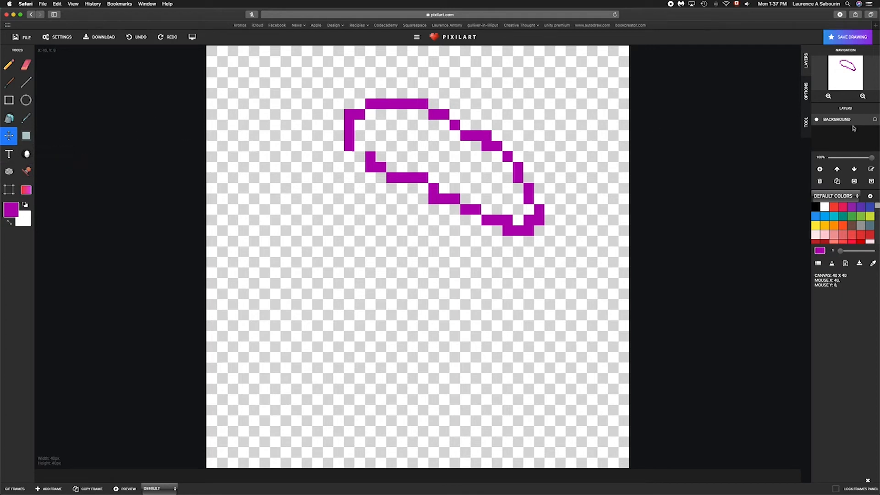
Add the purple text ALLO below the outline with the Text tool, and darken the A's left stroke with the Lighten/Darken tool
click(9, 154)
scroll(290, 271, up, 5)
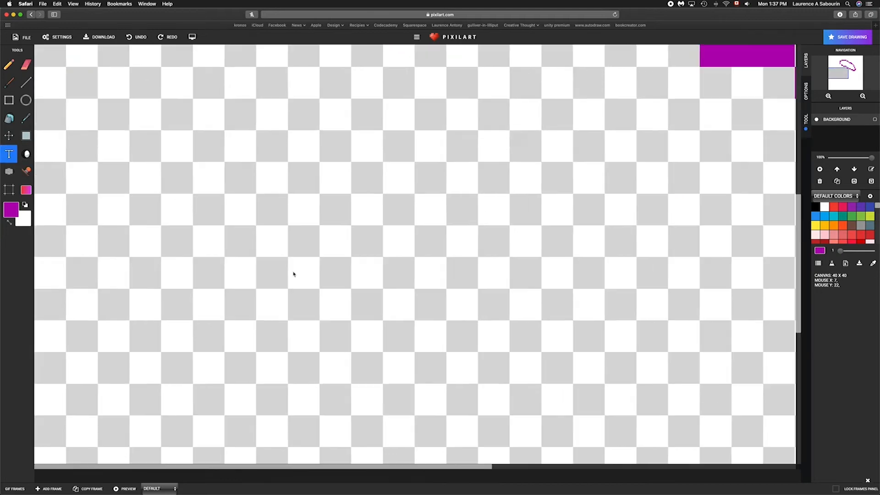
scroll(294, 274, down, 5)
scroll(295, 271, up, 3)
scroll(297, 279, down, 3)
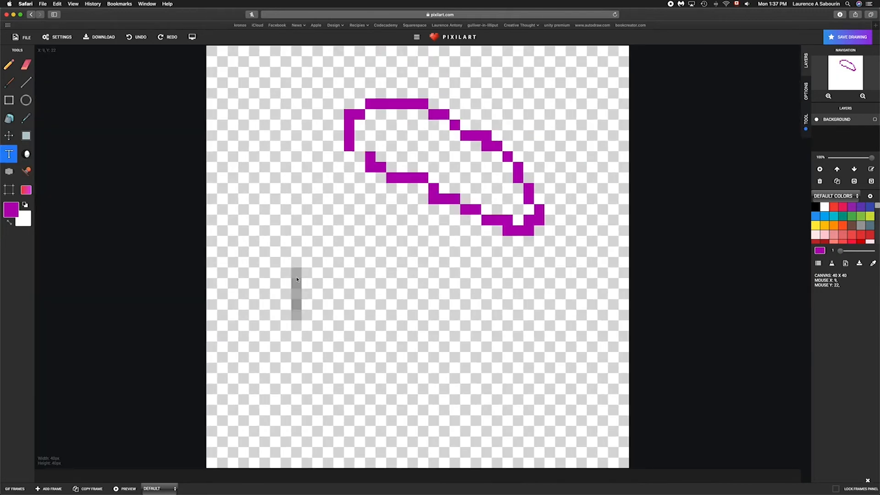
text(ALL)
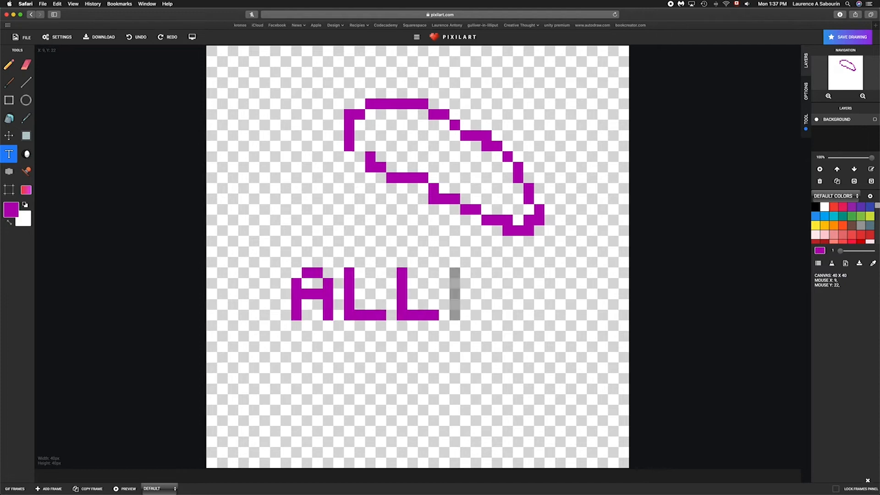
text(O)
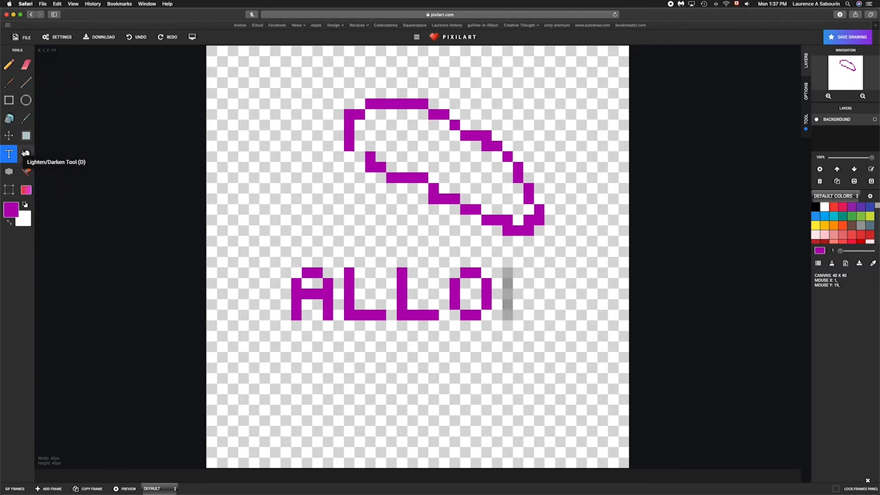
click(25, 153)
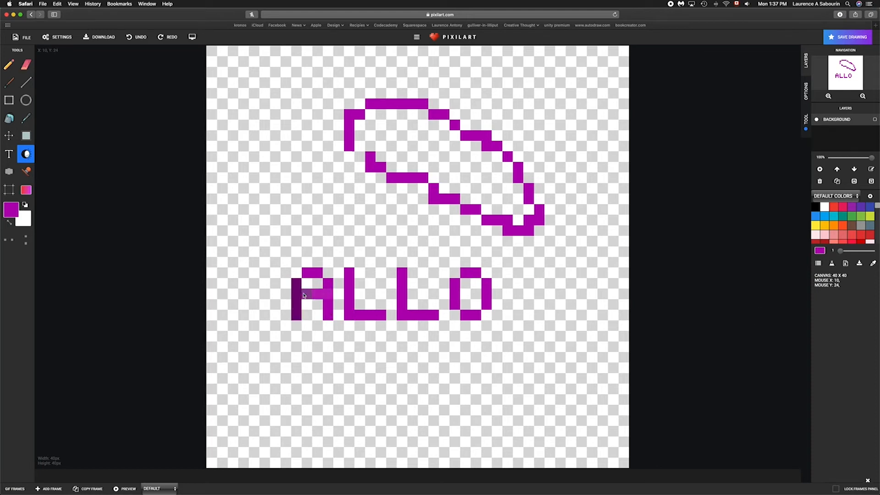
mouse_move(297, 290)
mouse_down()
mouse_move(296, 316)
mouse_move(296, 282)
mouse_move(299, 311)
mouse_up()
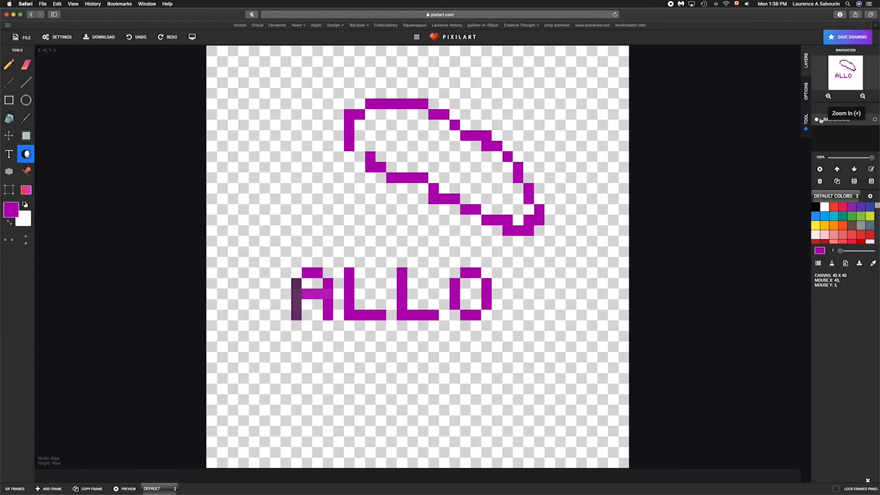
Erase the whole purple outline and the ALLO text with the Eraser, leaving the canvas blank
click(26, 64)
click(377, 105)
click(391, 104)
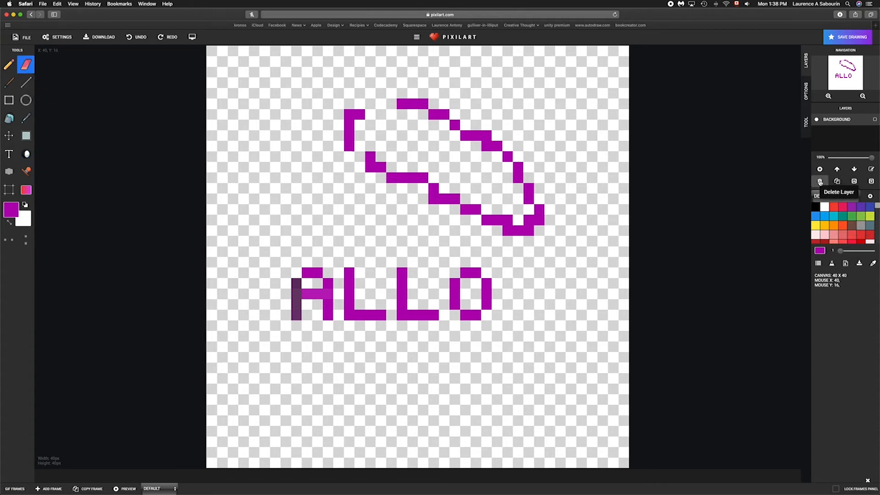
mouse_move(423, 105)
mouse_down()
mouse_move(312, 135)
mouse_move(362, 124)
mouse_move(351, 139)
mouse_move(374, 144)
mouse_up()
mouse_move(410, 166)
mouse_down()
mouse_move(382, 180)
mouse_move(533, 181)
mouse_move(524, 205)
mouse_move(438, 204)
mouse_move(569, 181)
mouse_move(434, 166)
mouse_move(536, 159)
mouse_move(532, 170)
mouse_move(444, 129)
mouse_up()
mouse_move(491, 218)
mouse_down()
mouse_move(510, 220)
mouse_move(509, 228)
mouse_move(537, 208)
mouse_up()
mouse_move(486, 298)
mouse_down()
mouse_move(467, 303)
mouse_move(453, 286)
mouse_move(479, 268)
mouse_up()
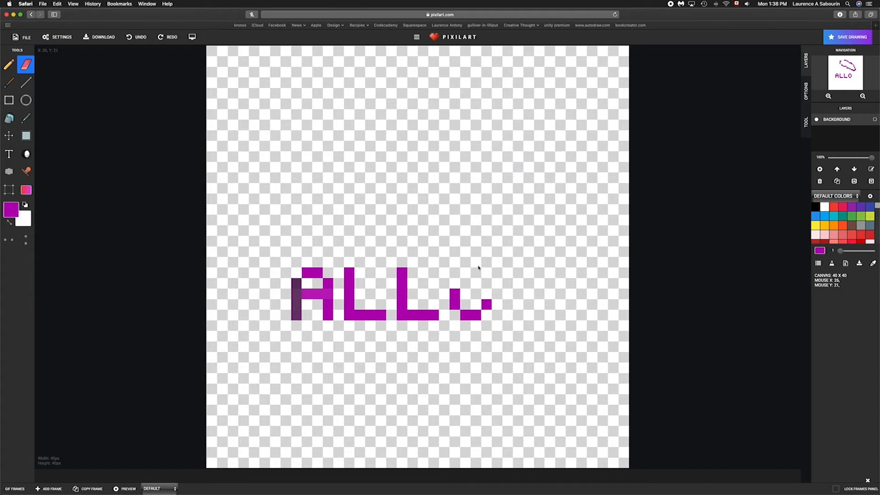
mouse_move(484, 308)
mouse_down()
mouse_move(458, 316)
mouse_move(404, 309)
mouse_move(396, 296)
mouse_move(407, 279)
mouse_move(408, 318)
mouse_move(350, 309)
mouse_move(361, 283)
mouse_move(353, 316)
mouse_move(346, 274)
mouse_move(332, 272)
mouse_move(289, 313)
mouse_move(288, 294)
mouse_move(289, 314)
mouse_move(311, 268)
mouse_move(308, 286)
mouse_move(321, 299)
mouse_move(335, 271)
mouse_move(326, 326)
mouse_up()
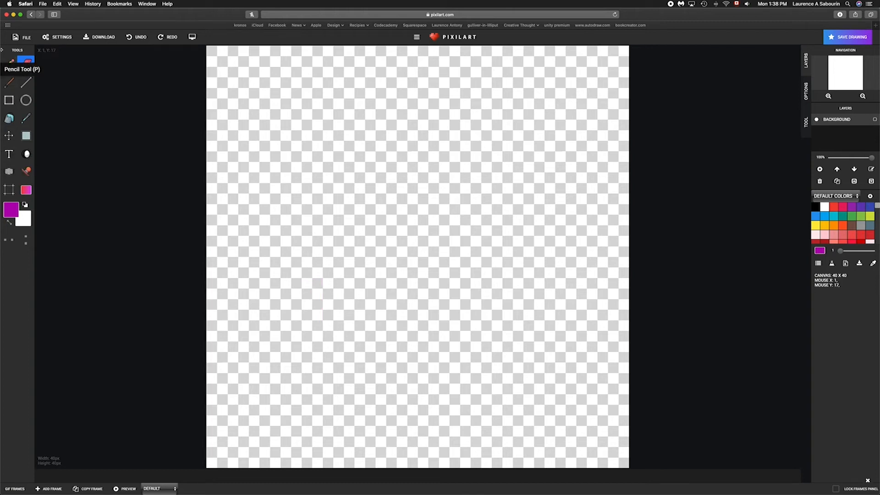
Switch to the Pencil, set the primary colour to black, and undo the stray purple pixel
click(9, 65)
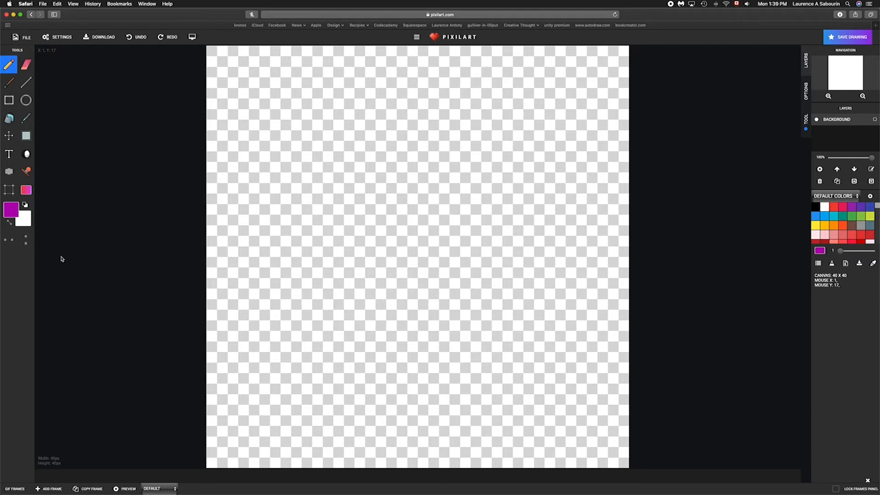
click(11, 210)
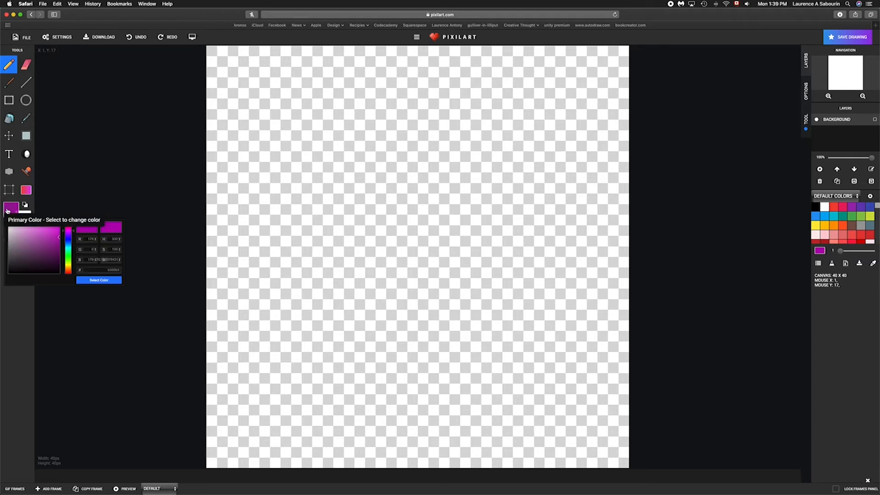
drag(26, 268, 1, 274)
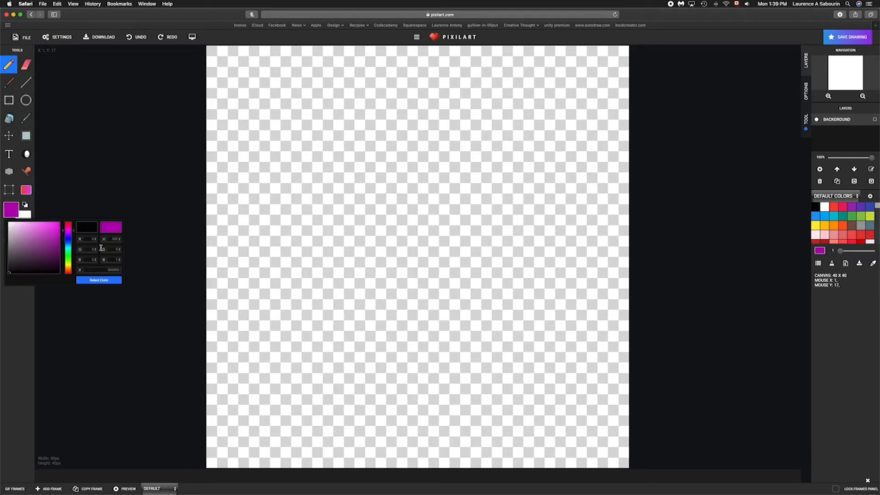
scroll(328, 114, up, 2)
scroll(328, 114, down, 2)
click(328, 115)
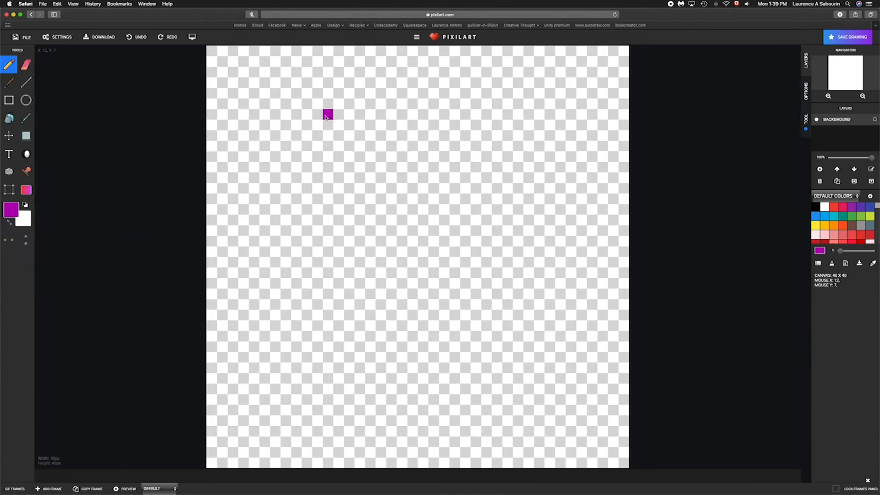
key(ctrl+z)
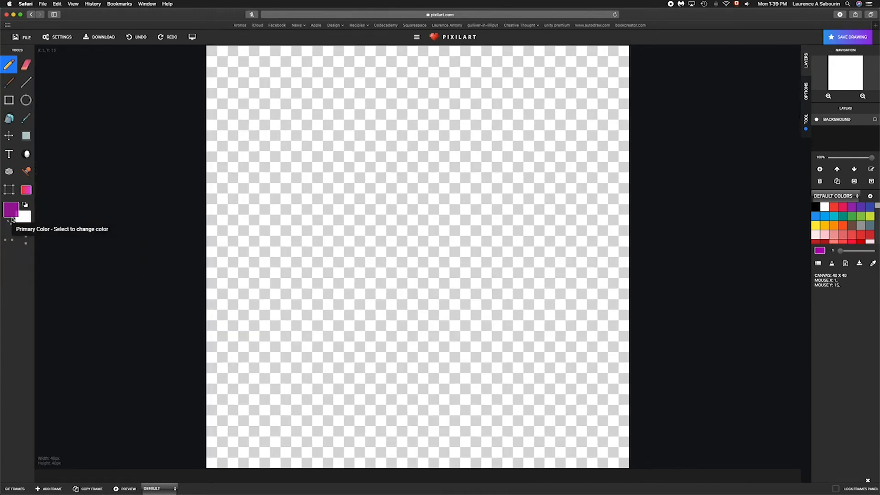
click(10, 210)
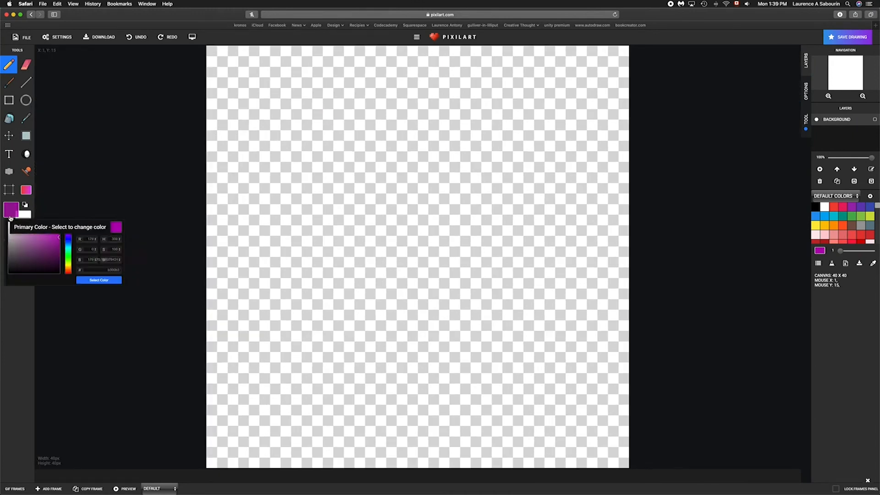
click(94, 281)
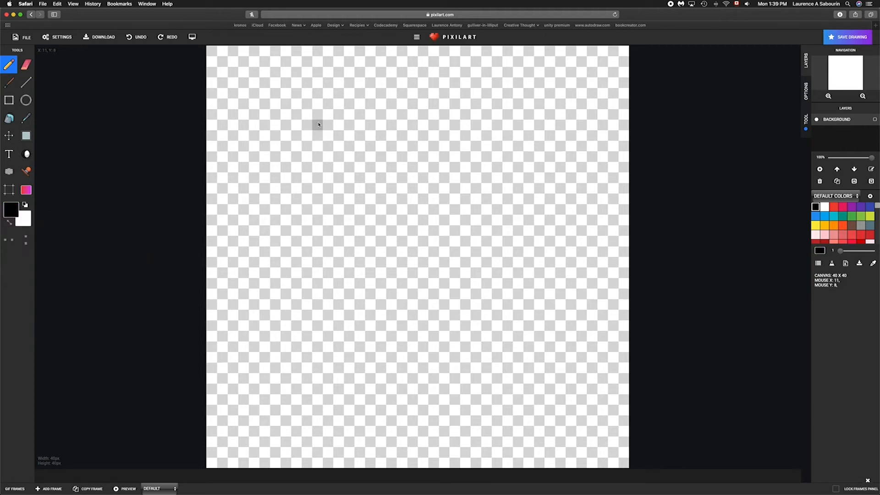
mouse_move(315, 117)
mouse_down()
mouse_move(306, 124)
mouse_move(325, 156)
mouse_up()
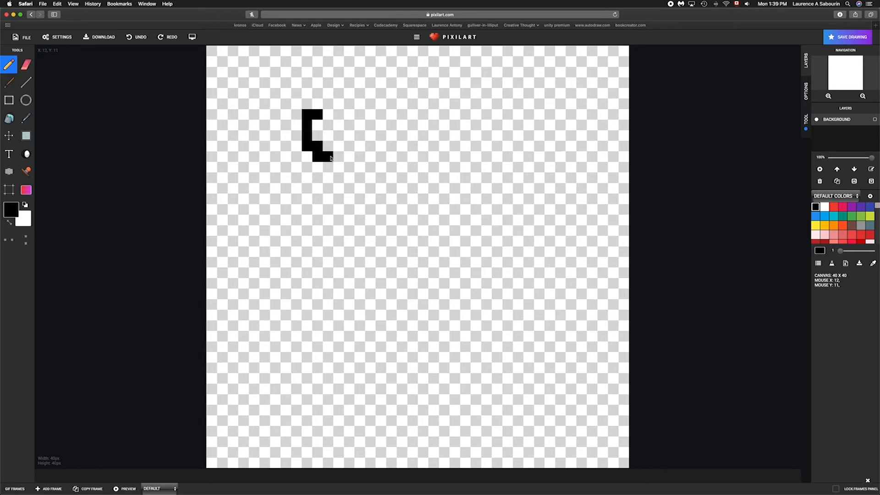
drag(336, 174, 312, 210)
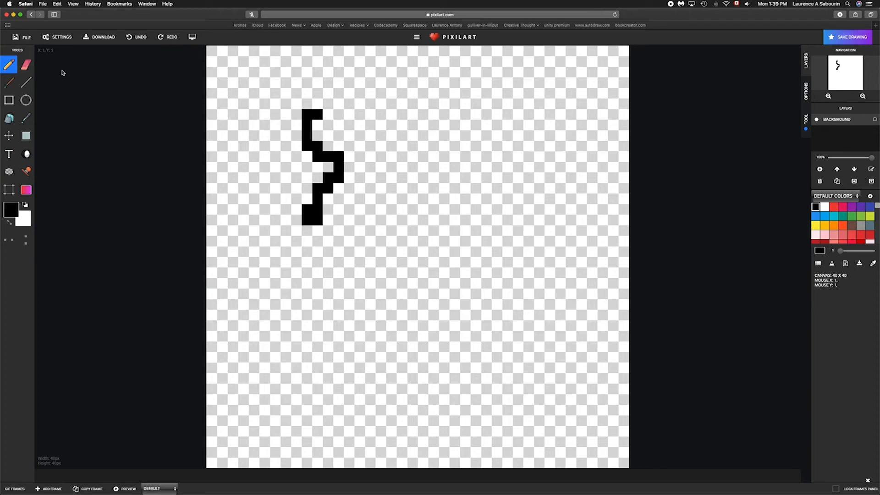
mouse_move(320, 112)
mouse_down()
mouse_move(341, 126)
mouse_move(376, 107)
mouse_up()
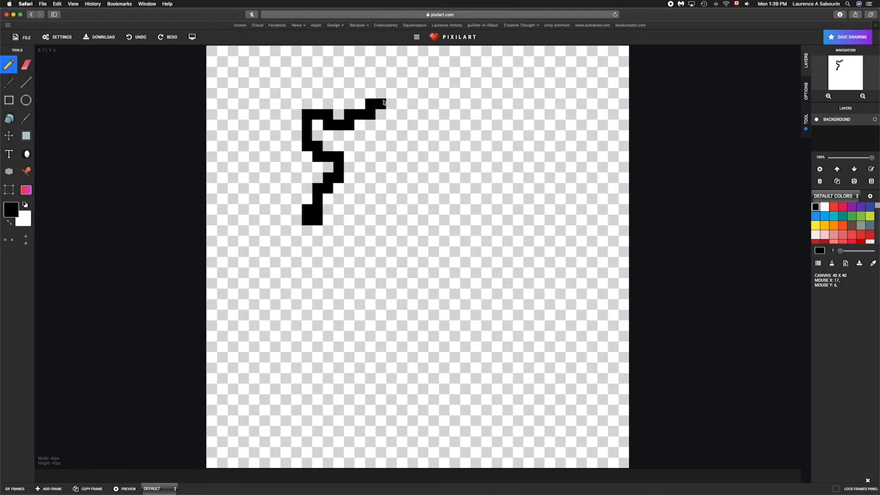
key(ctrl+z)
key(ctrl+z)
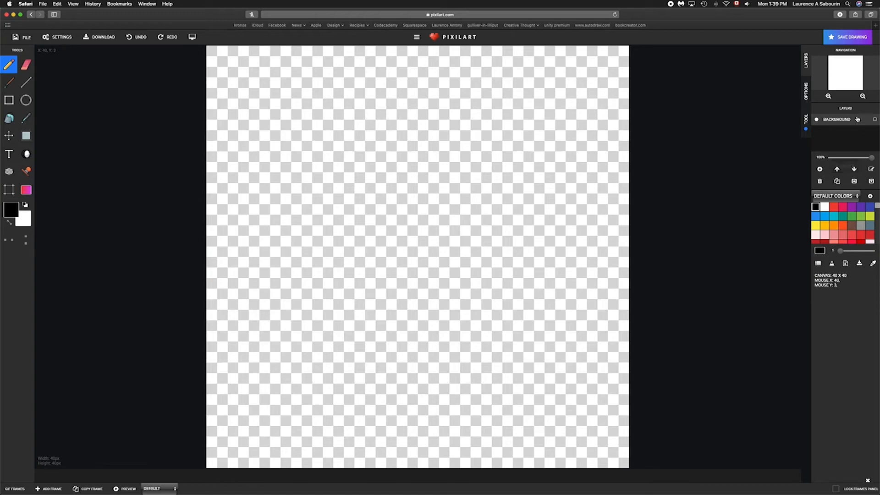
Add a new layer and draw a closed black muffin-top outline about 21 by 14 pixels in the canvas's upper middle, erasing stray pixels
click(820, 169)
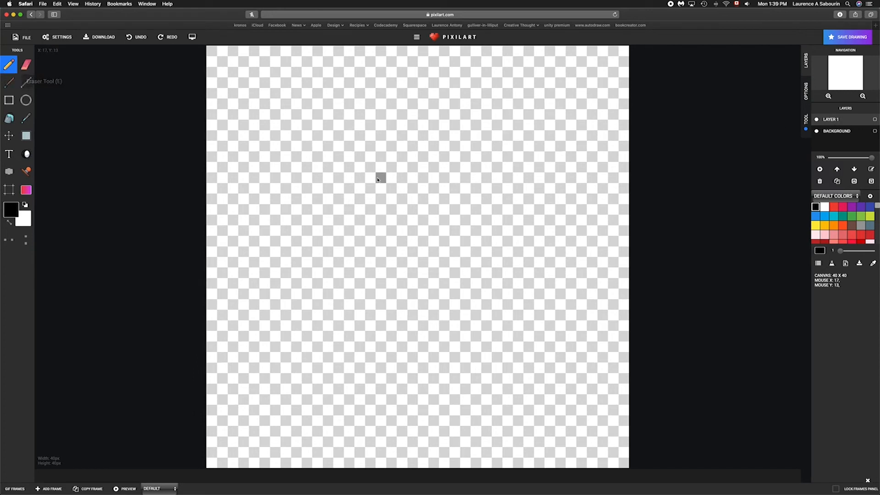
mouse_move(307, 125)
mouse_down()
mouse_move(292, 135)
mouse_move(314, 170)
mouse_up()
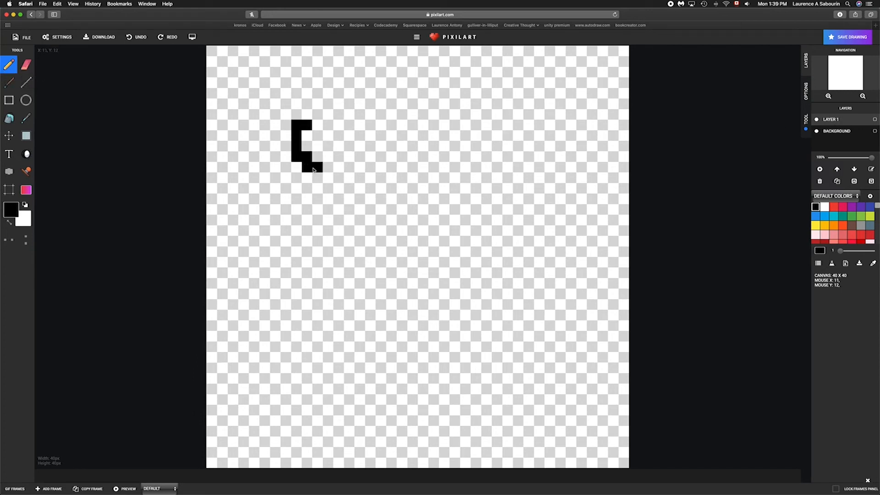
mouse_move(319, 125)
mouse_down()
mouse_move(339, 141)
mouse_move(397, 95)
mouse_up()
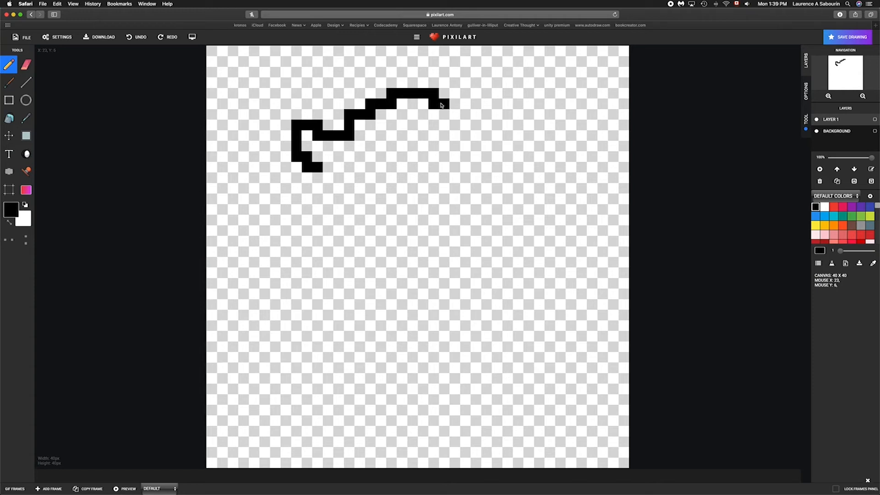
click(497, 167)
click(26, 65)
click(501, 137)
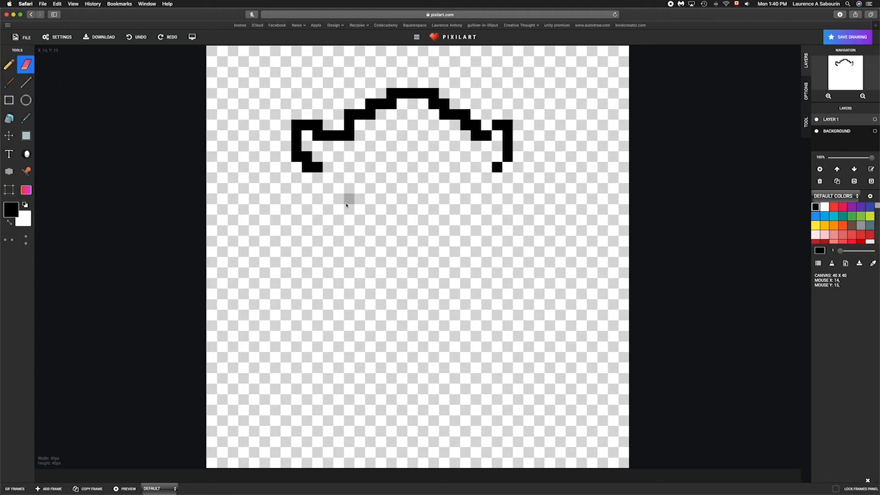
click(9, 64)
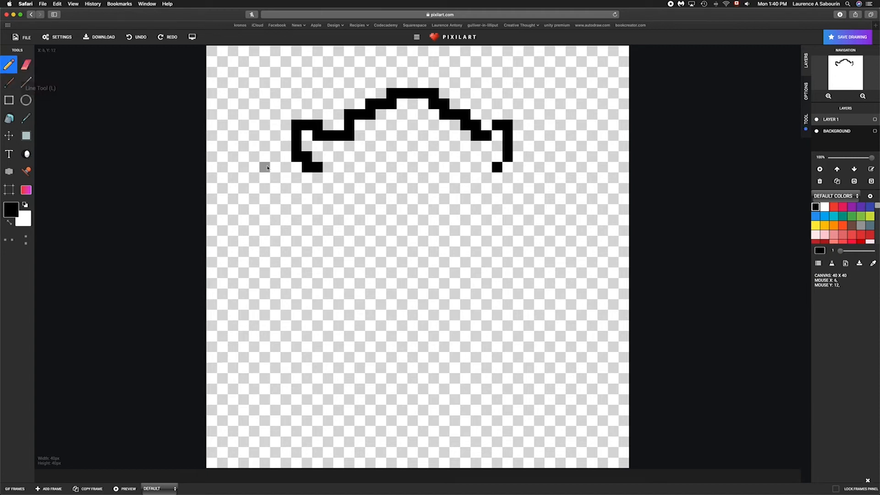
mouse_move(322, 177)
mouse_down()
mouse_move(305, 203)
mouse_move(313, 213)
mouse_move(375, 230)
mouse_move(456, 232)
mouse_move(506, 208)
mouse_up()
drag(497, 178, 509, 186)
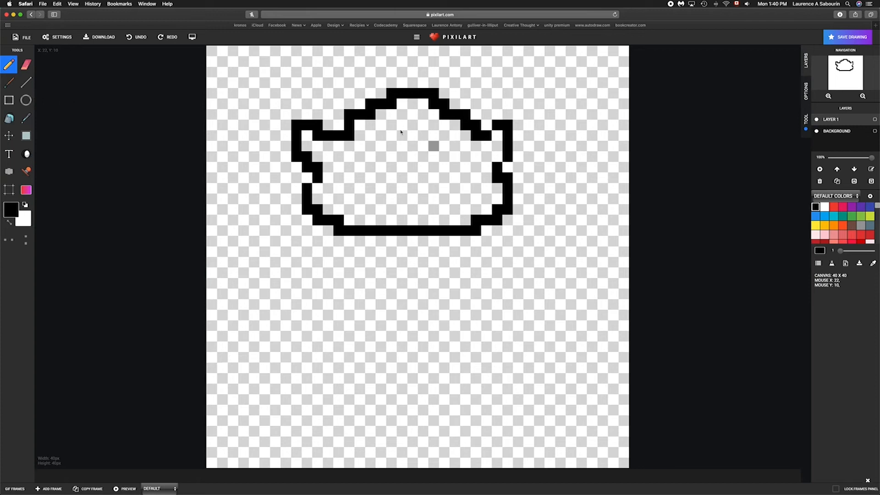
Fill the inside of the muffin-top outline with medium grey from the default palette using the Bucket tool
click(11, 210)
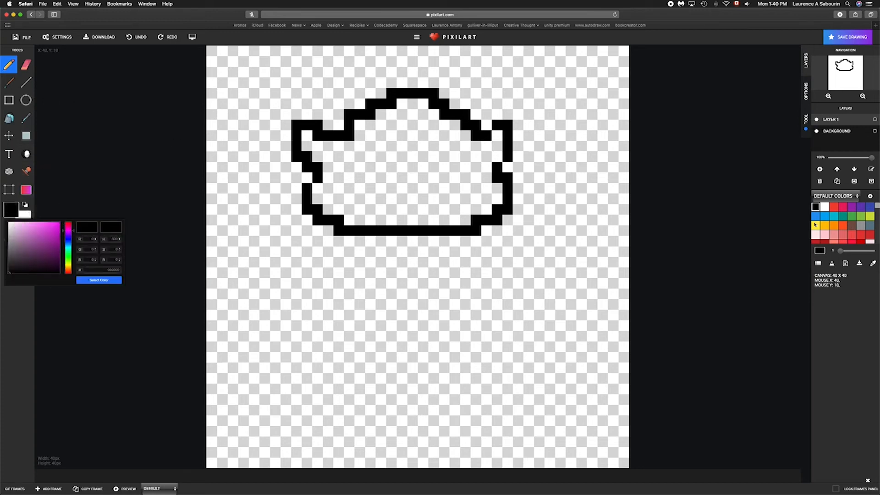
click(860, 225)
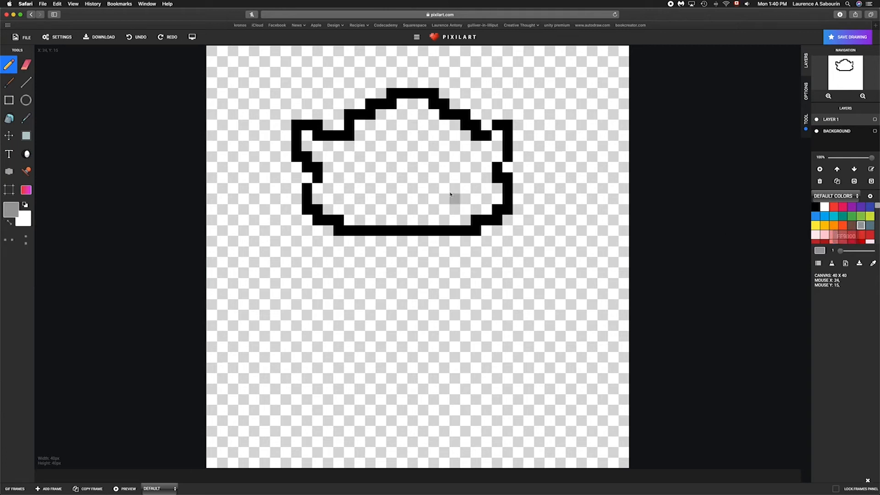
click(9, 118)
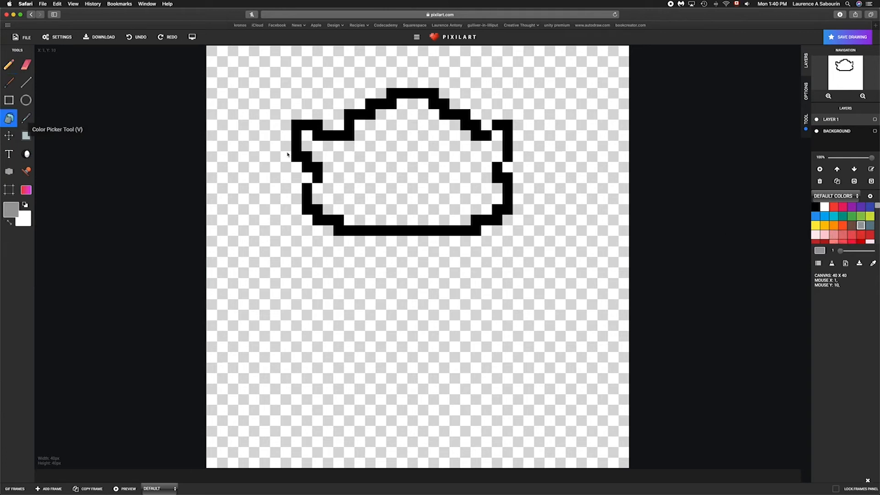
click(391, 155)
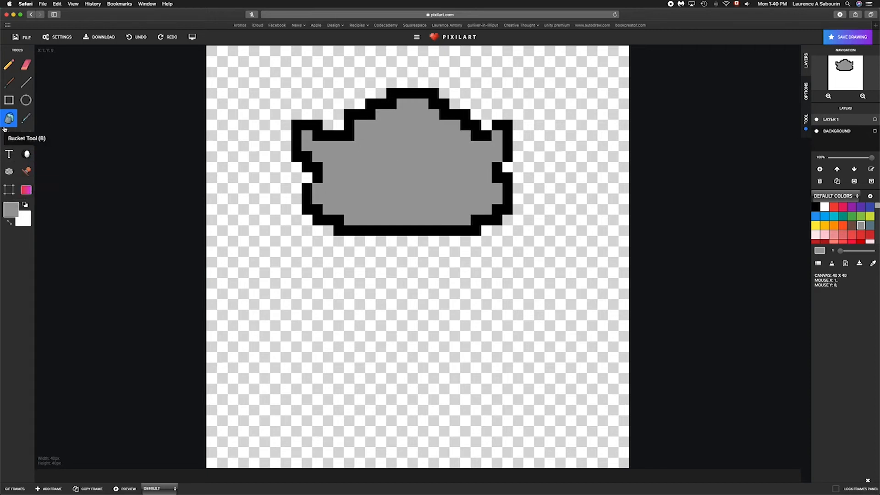
Draw a black cup outline about 18 by 10 pixels with the Pencil, attached directly beneath the grey muffin top
click(9, 64)
click(813, 207)
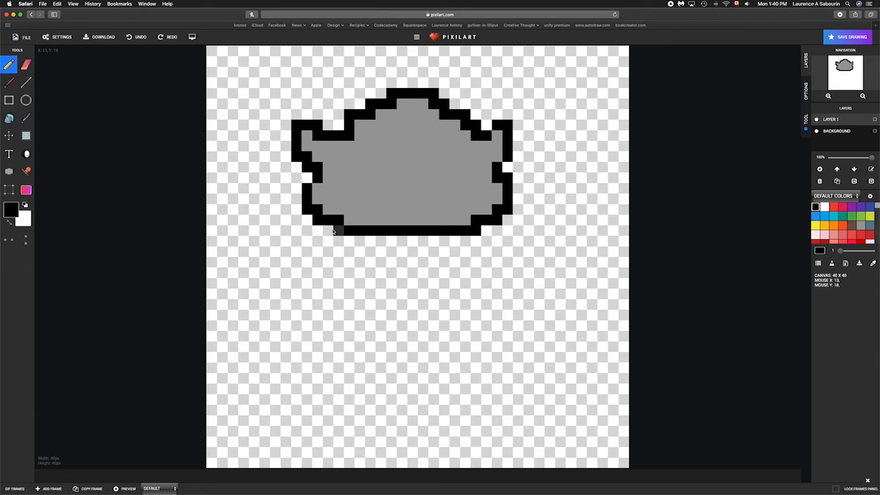
mouse_move(321, 229)
mouse_down()
mouse_move(329, 294)
mouse_move(394, 317)
mouse_move(464, 315)
mouse_move(482, 297)
mouse_move(497, 226)
mouse_up()
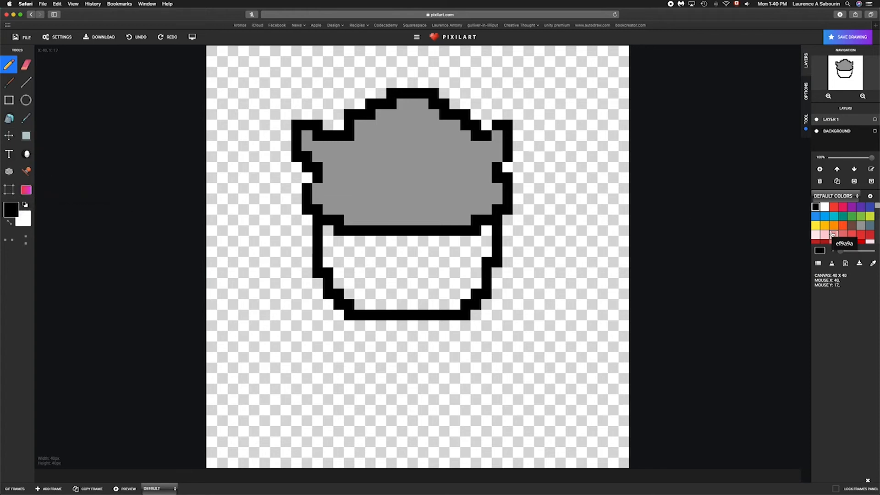
Fill the cup-shaped area below the grey top with dark brown using the Bucket tool, undoing the stray brown pixel
scroll(855, 229, down, 3)
scroll(855, 229, down, 10)
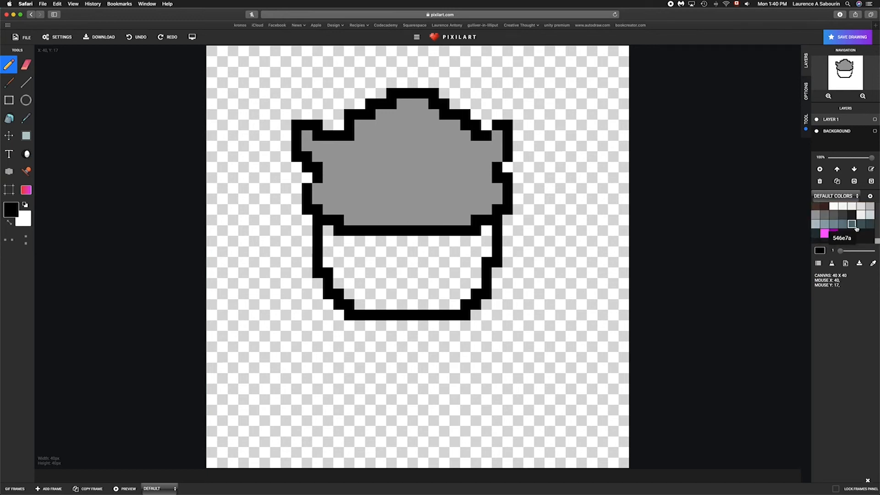
scroll(856, 216, up, 1)
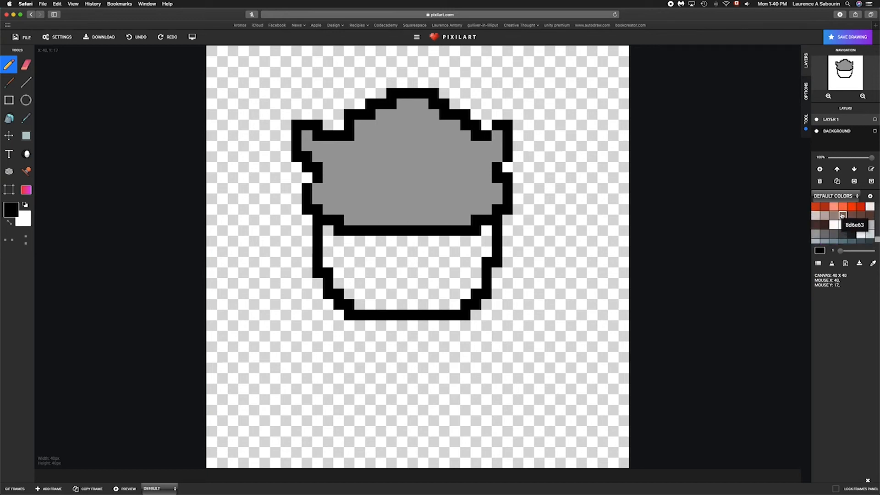
click(869, 217)
click(412, 251)
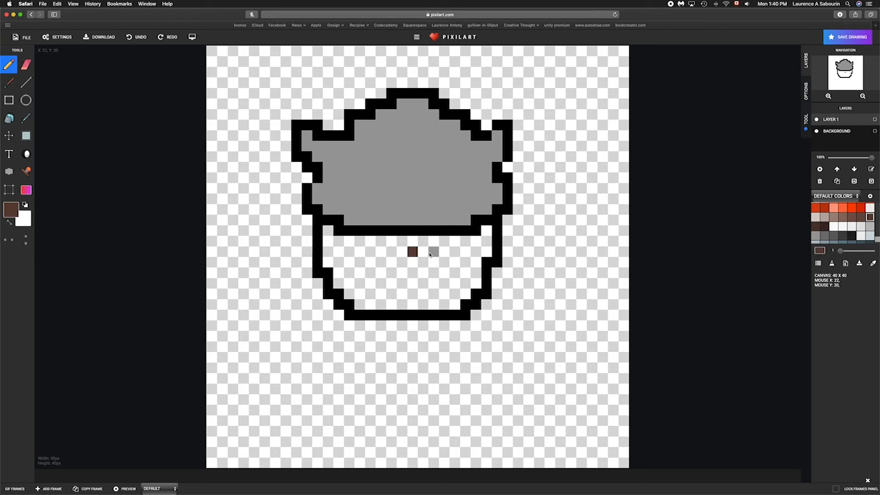
key(super+z)
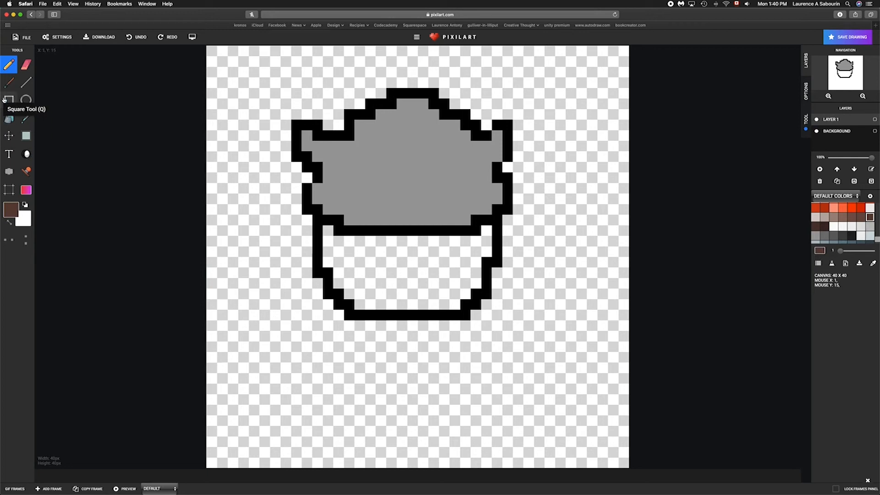
click(9, 118)
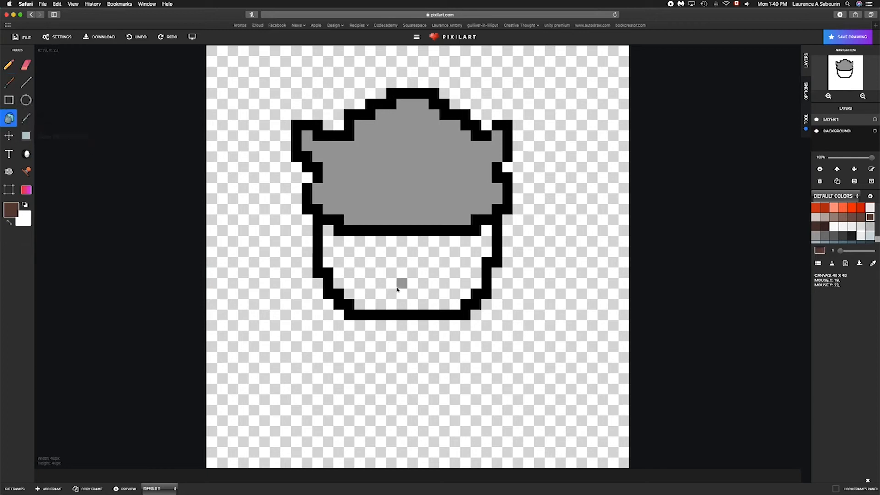
click(399, 284)
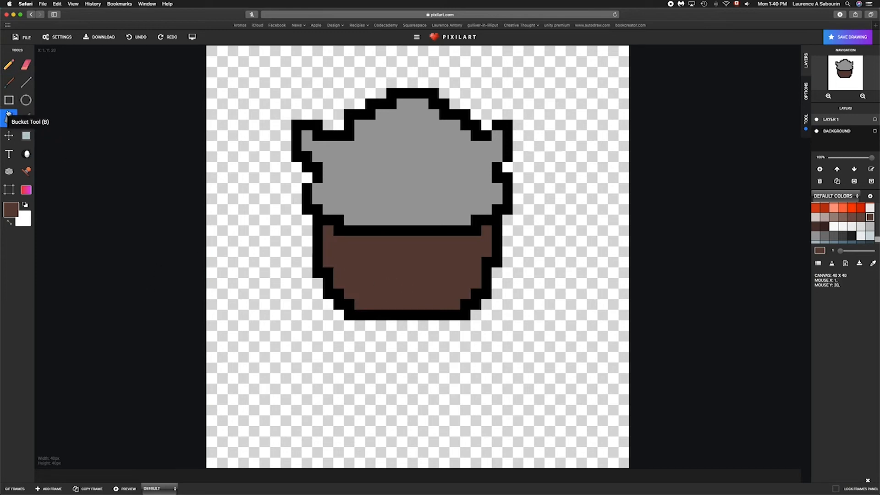
Draw two eyes on the brown face, each a 3-pixel-tall white bar beside a black one, and a 6-pixel-wide black mouth below
scroll(832, 219, up, 5)
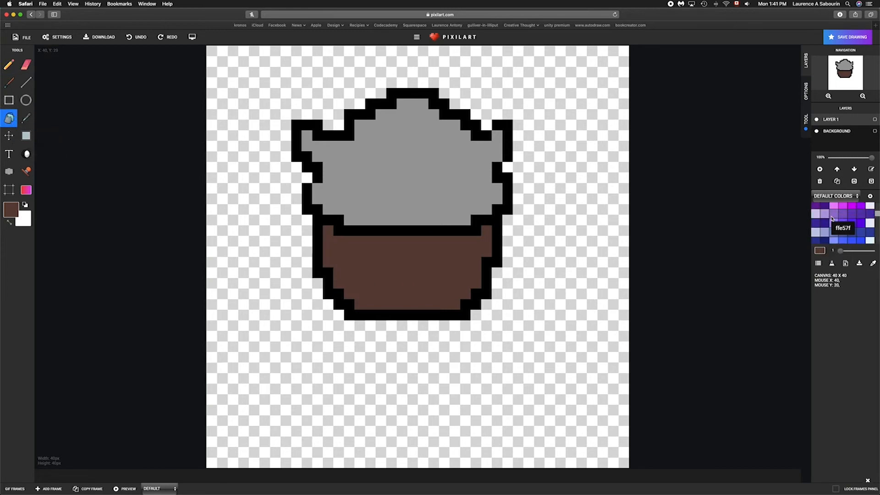
click(824, 207)
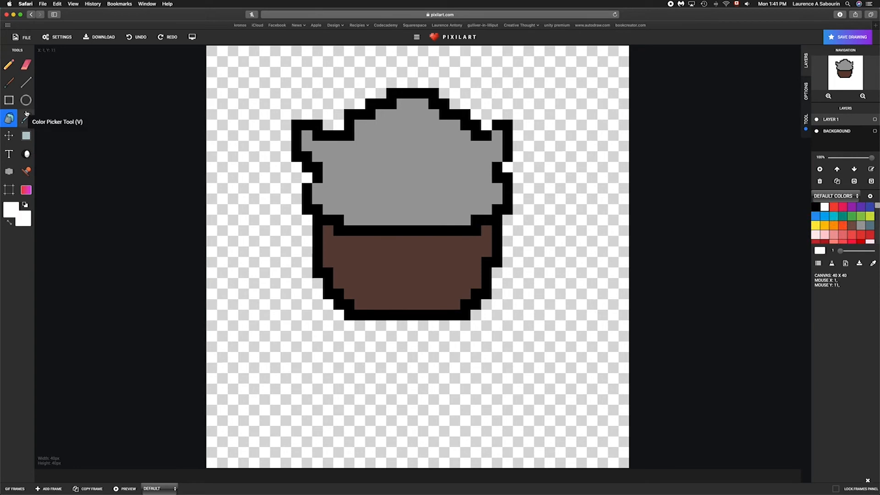
click(9, 65)
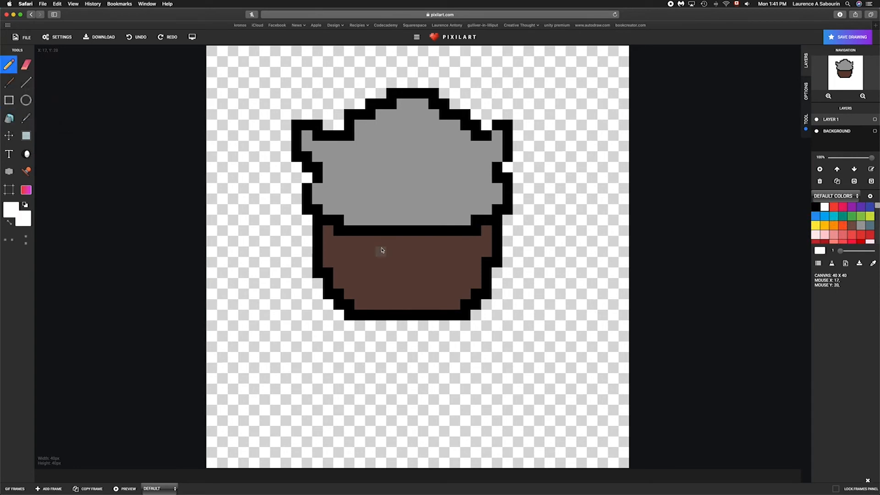
drag(370, 246, 371, 254)
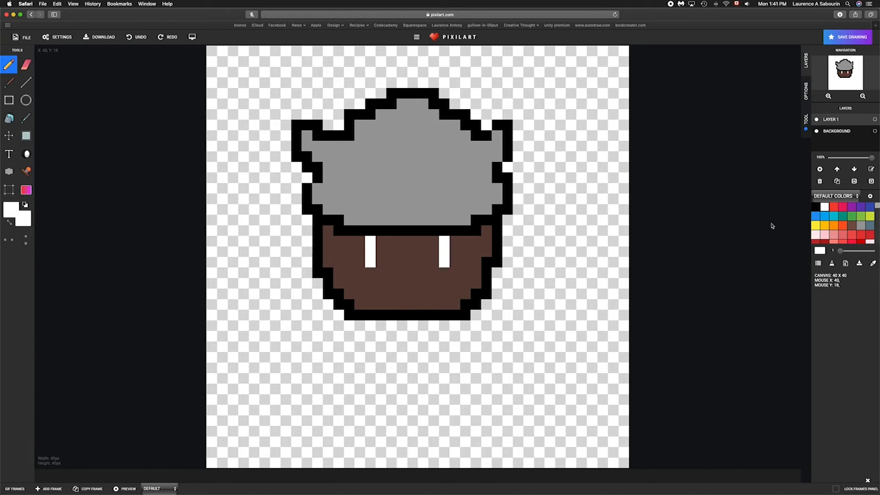
click(815, 206)
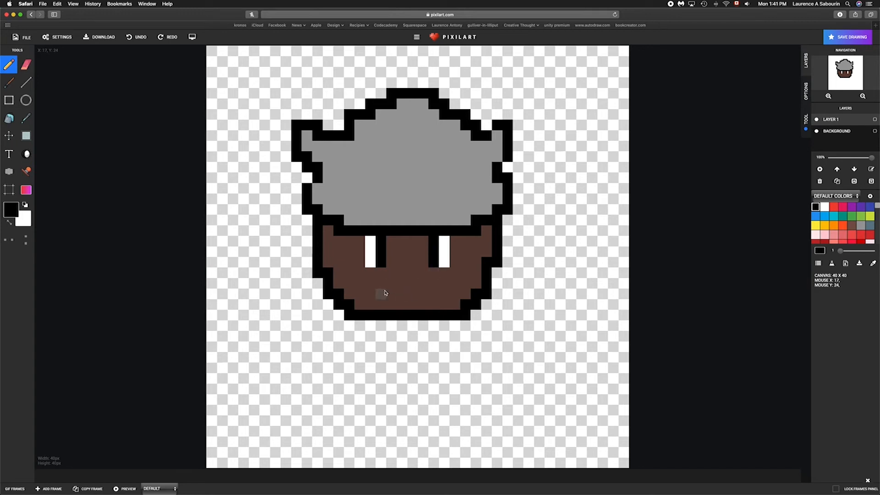
drag(385, 293, 426, 294)
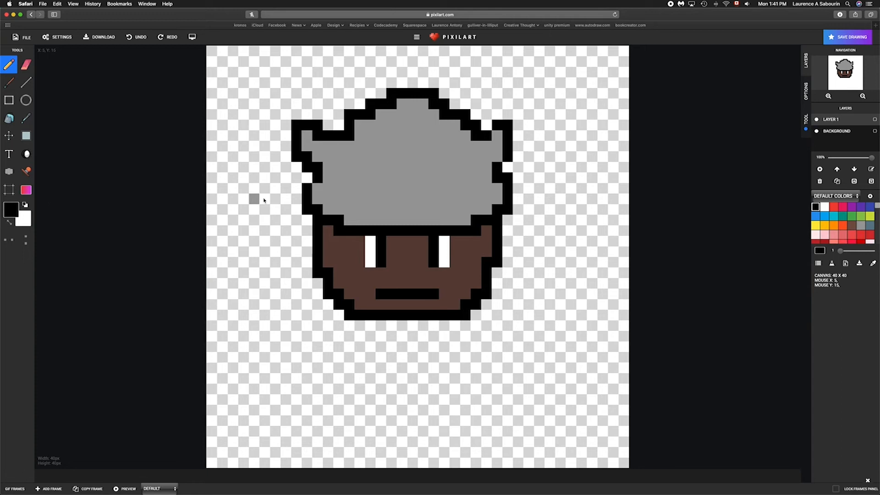
Draw a black ear outline about 3 by 4 pixels on each side of the face and fill both with the face's brown
mouse_move(305, 218)
mouse_down()
mouse_move(286, 221)
mouse_move(301, 252)
mouse_up()
mouse_move(516, 253)
mouse_down()
mouse_move(531, 227)
mouse_move(514, 222)
mouse_up()
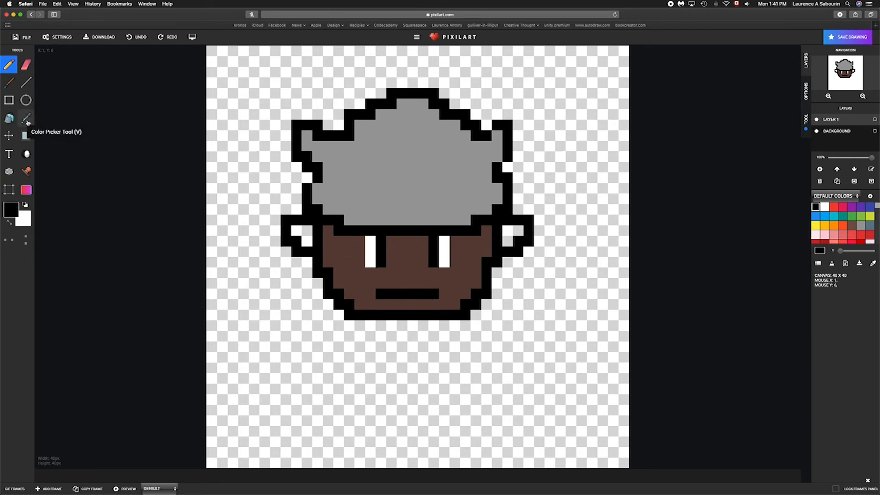
click(27, 120)
click(399, 266)
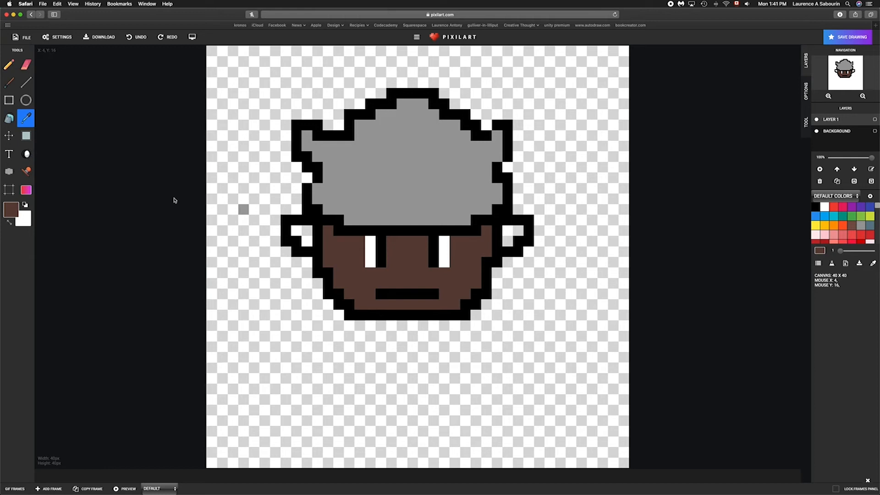
click(6, 73)
click(9, 118)
click(303, 236)
click(507, 240)
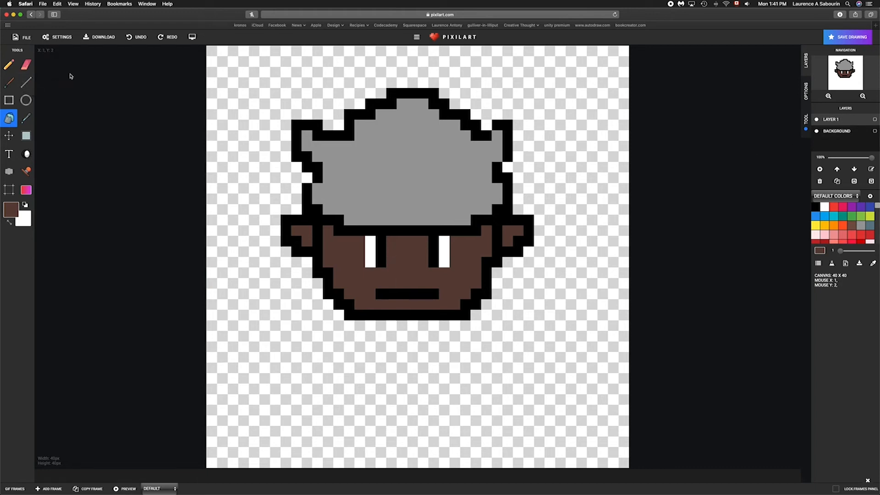
Move the head up 3 pixels and right 1 pixel, and draw a black torso outline about 12 by 7 pixels beneath it with a pointed neckline
click(9, 136)
drag(422, 131, 433, 98)
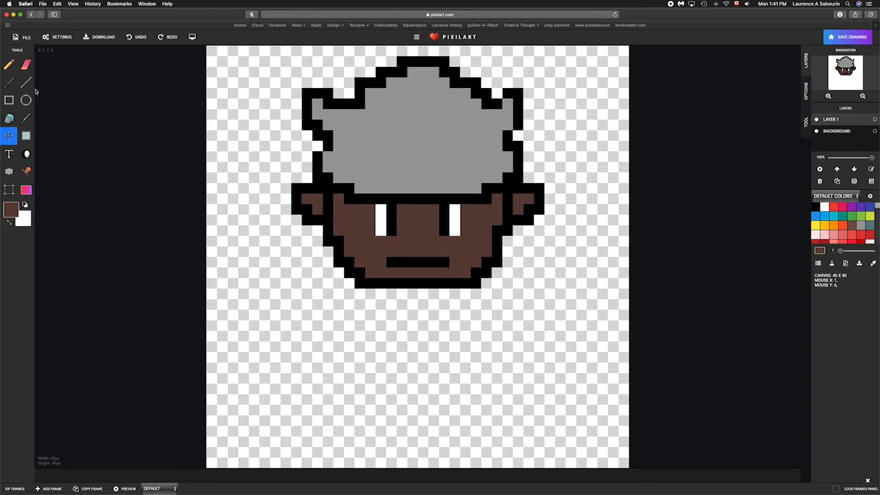
click(9, 65)
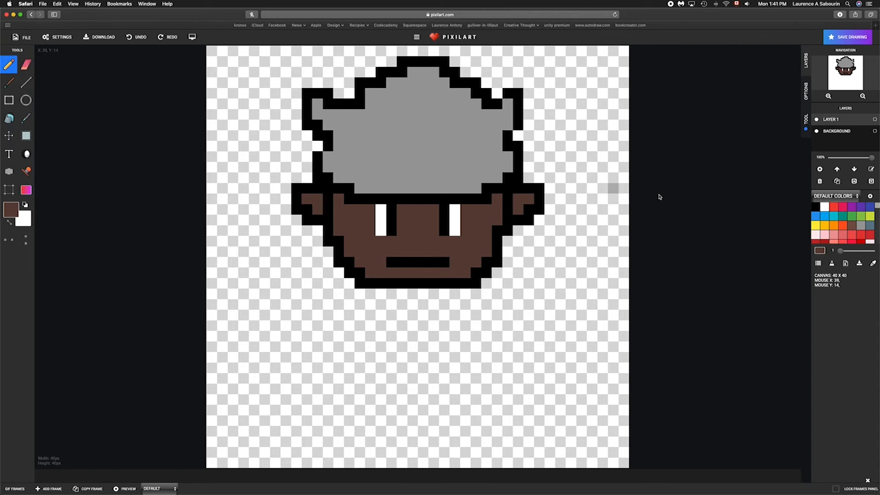
click(815, 206)
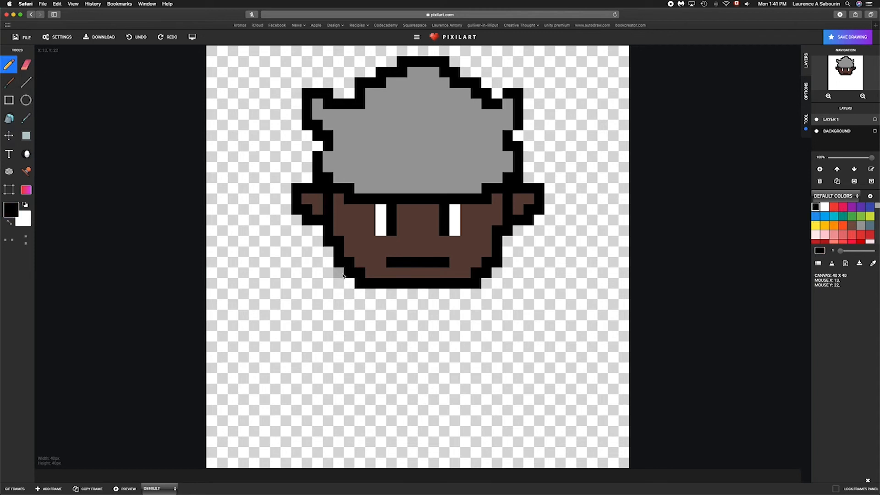
scroll(359, 281, up, 1)
scroll(361, 281, down, 1)
mouse_move(361, 300)
mouse_down()
mouse_move(370, 359)
mouse_move(408, 364)
mouse_move(466, 358)
mouse_move(474, 294)
mouse_up()
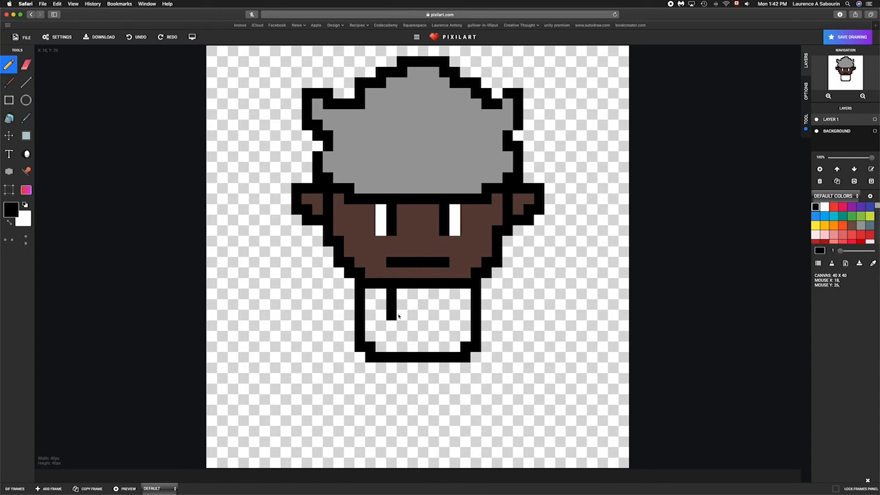
drag(423, 323, 441, 317)
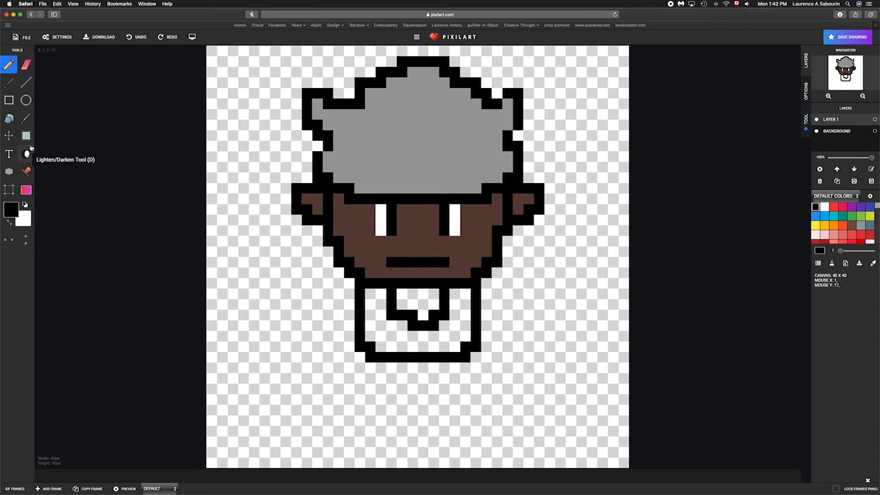
Fill the torso with grey sampled from the hair and the area inside the neckline with green using the Bucket tool
click(26, 118)
click(420, 142)
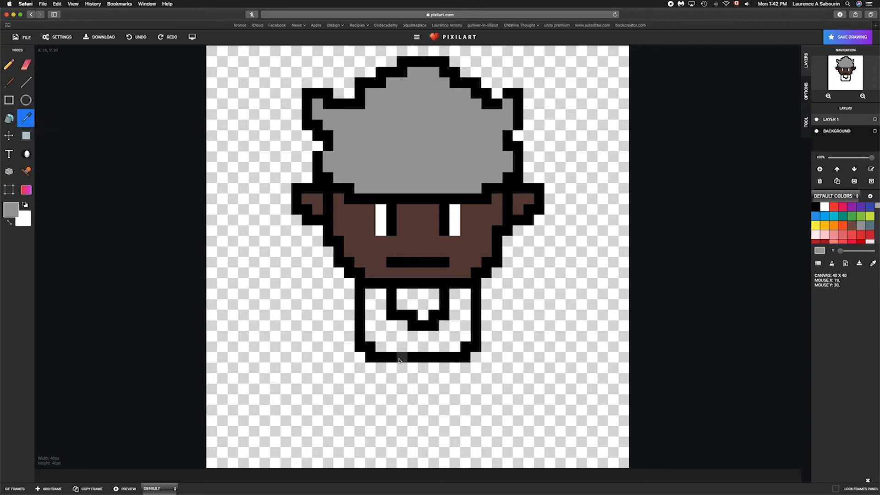
click(452, 354)
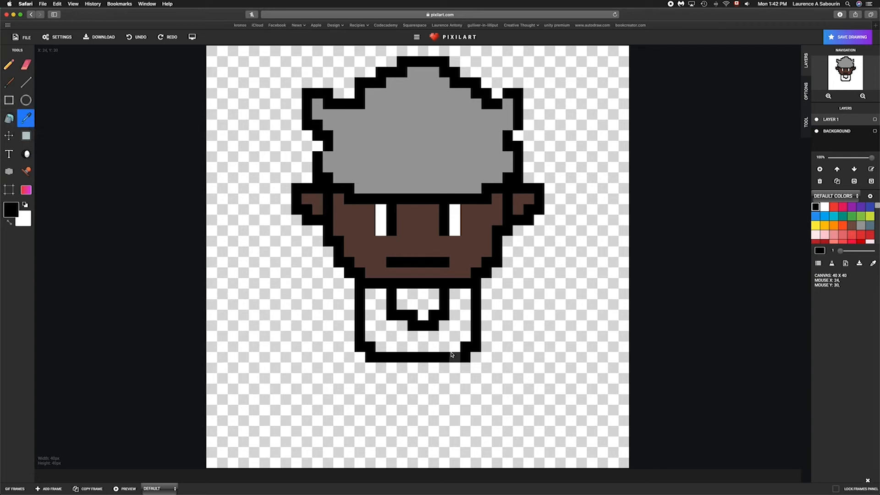
click(8, 118)
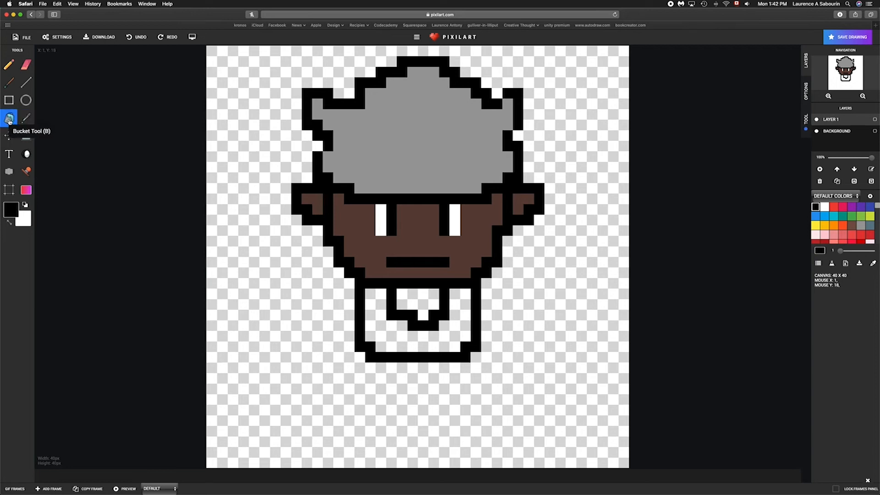
click(26, 117)
click(389, 123)
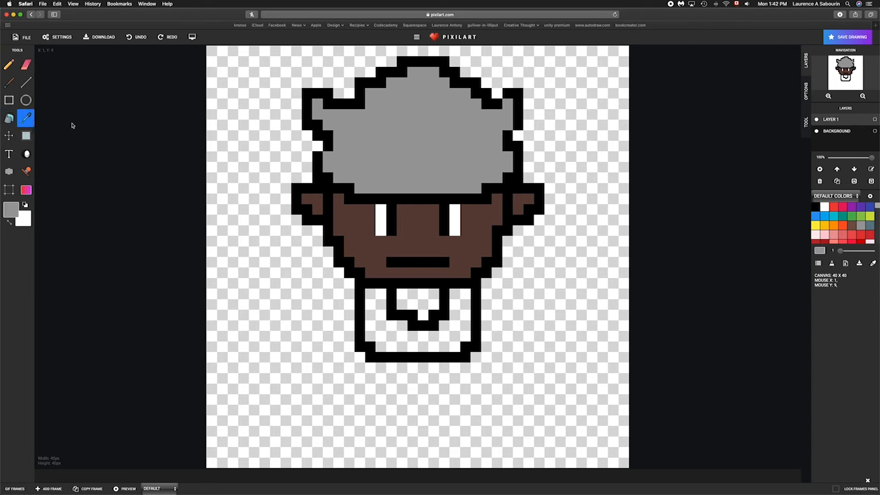
click(9, 118)
click(402, 335)
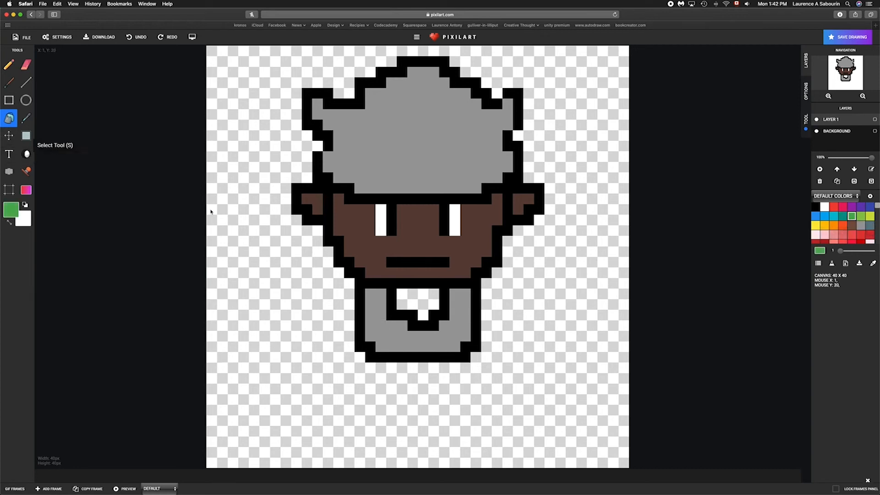
click(417, 306)
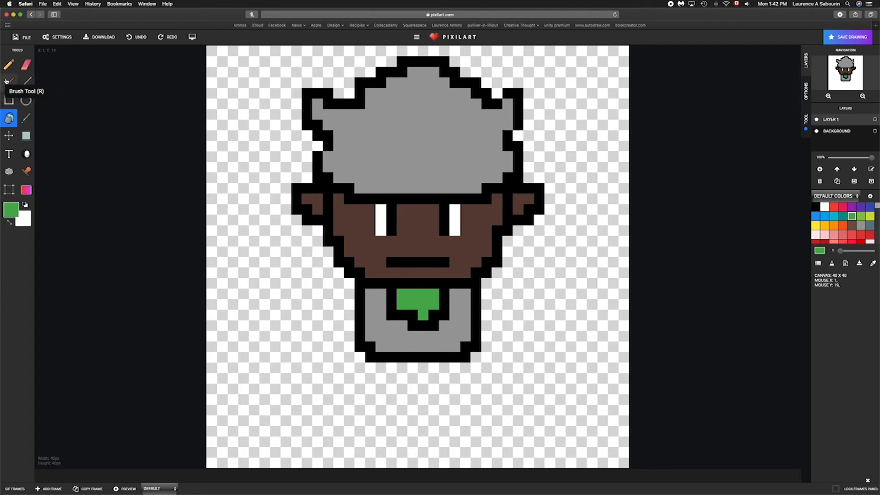
Switch to the Pencil, undo the stray green stroke beside the torso, and set the primary colour to black
click(9, 64)
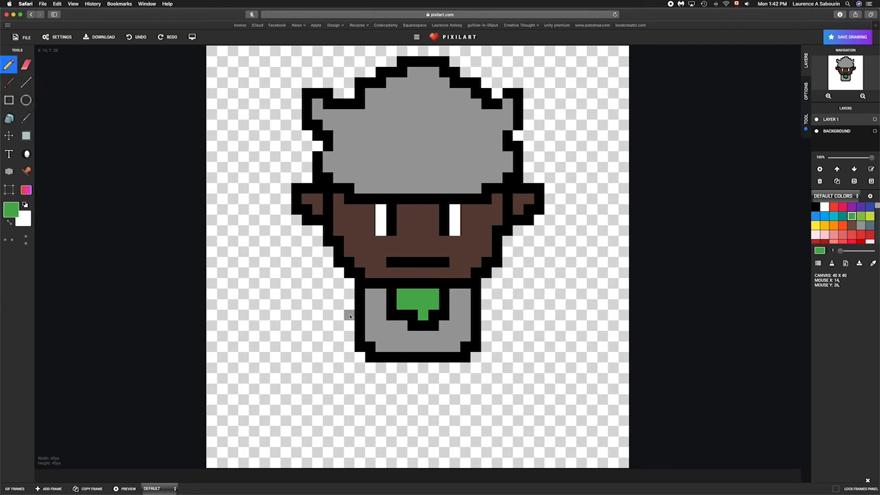
drag(345, 316, 323, 317)
key(ctrl+z)
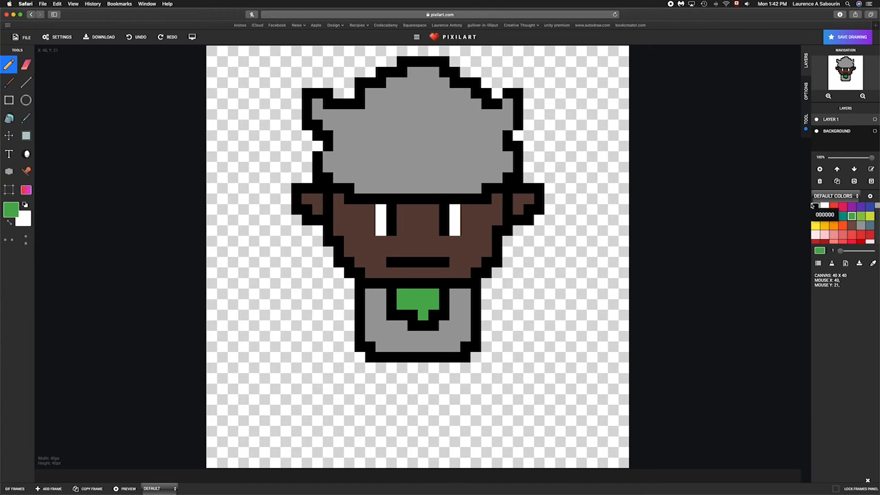
click(815, 206)
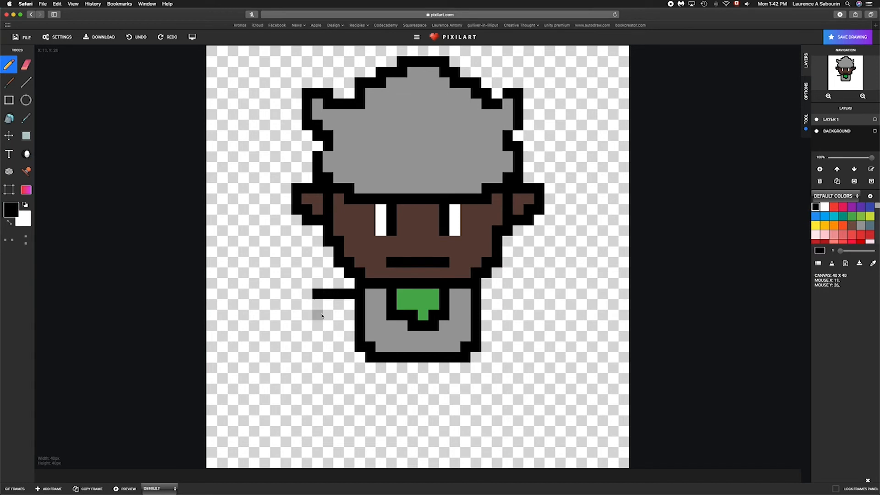
drag(329, 316, 352, 316)
drag(305, 294, 288, 294)
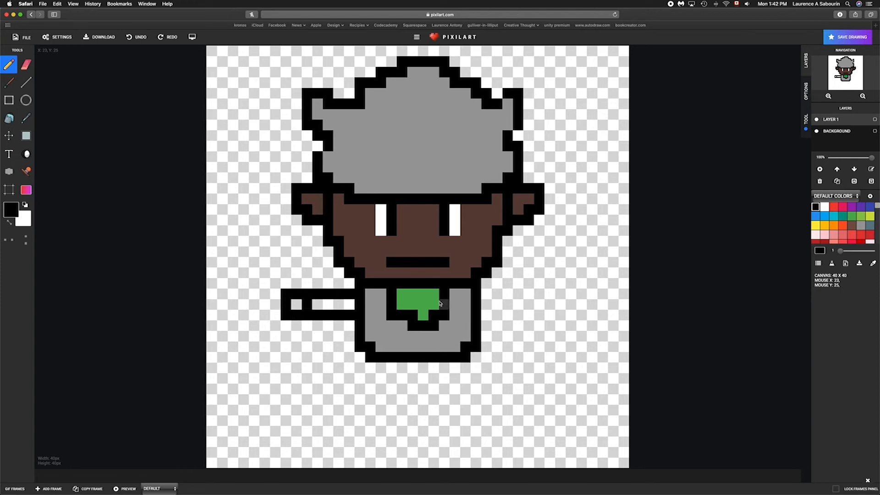
key(super+z)
key(super+z)
key(super+z)
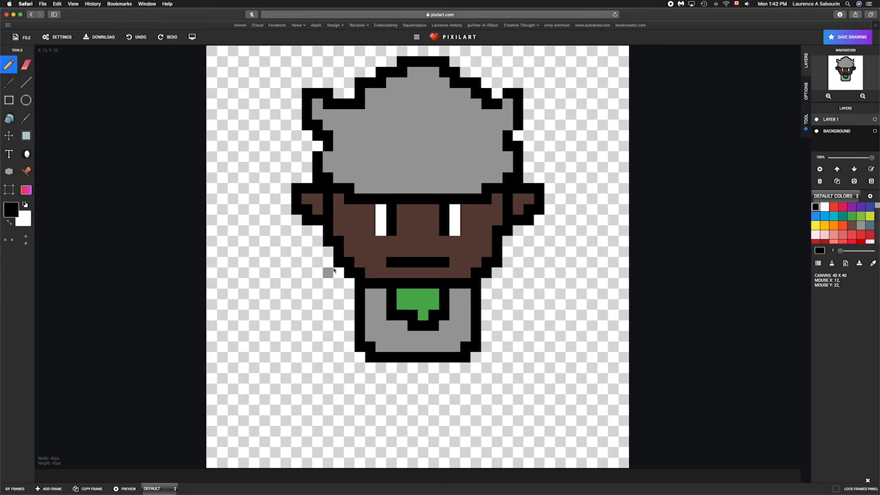
Draw a closed, slanted black arm outline about 7 pixels long from the torso's left shoulder, undoing the extended hand at its end
drag(334, 274, 315, 285)
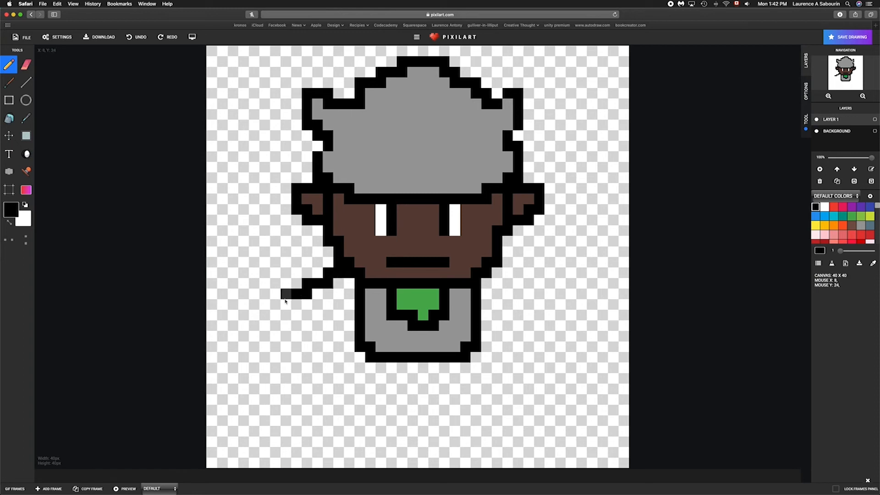
drag(312, 314, 349, 293)
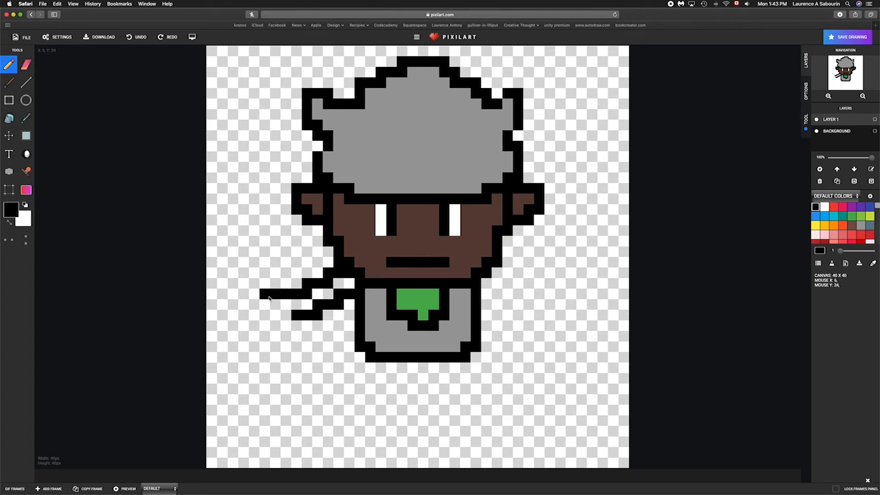
drag(271, 315, 286, 319)
click(294, 316)
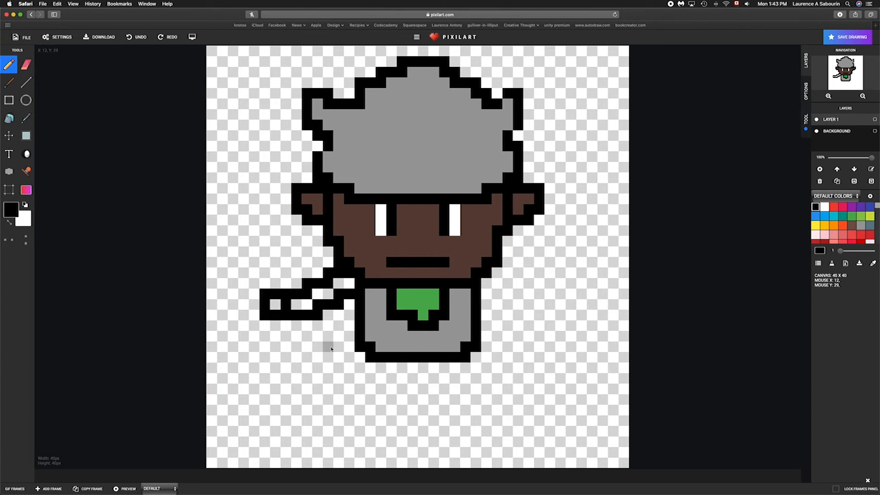
key(super+z)
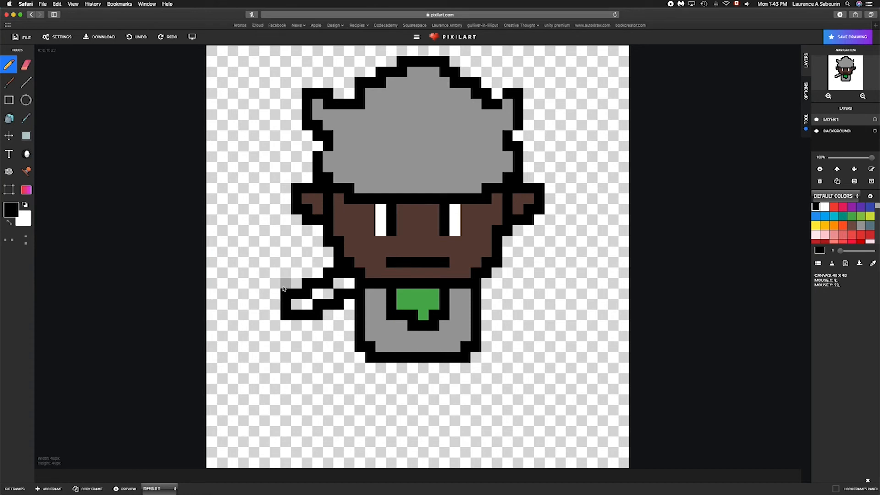
mouse_move(284, 216)
mouse_down()
mouse_move(280, 282)
mouse_move(287, 283)
mouse_move(285, 220)
mouse_move(309, 191)
mouse_move(316, 205)
mouse_move(309, 274)
mouse_up()
key(ctrl+z)
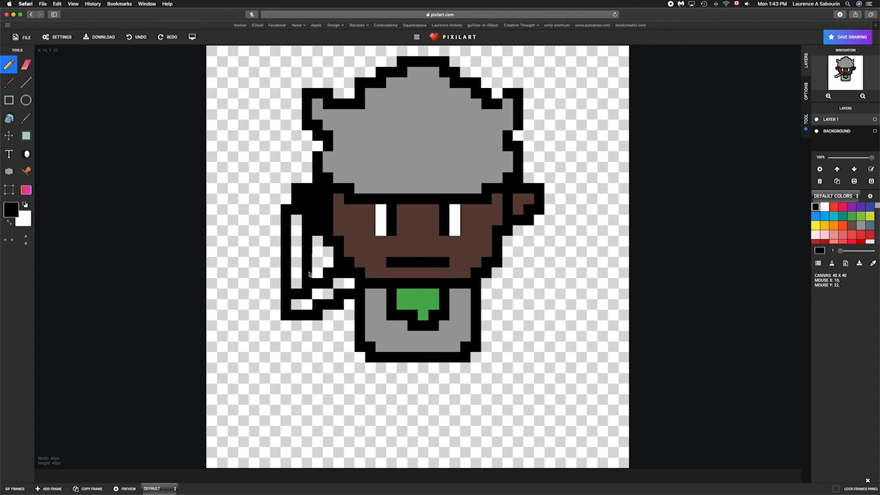
key(ctrl+z)
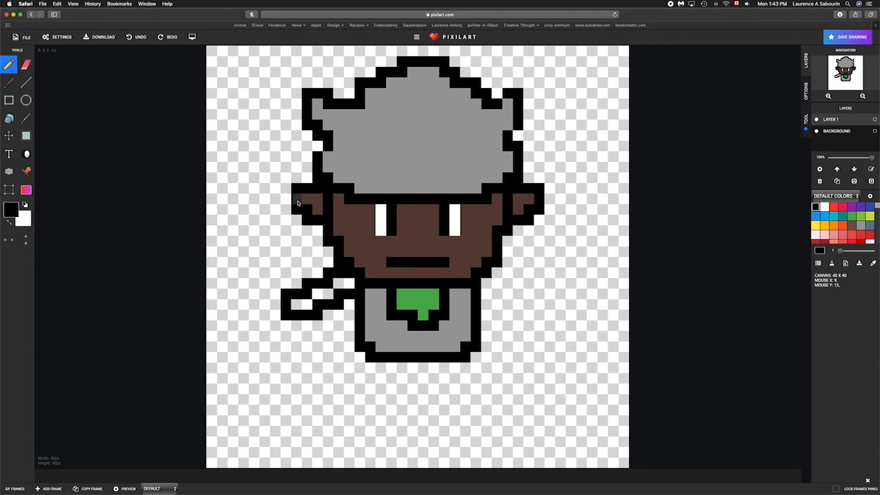
mouse_move(292, 191)
mouse_down()
mouse_move(275, 213)
mouse_move(278, 274)
mouse_up()
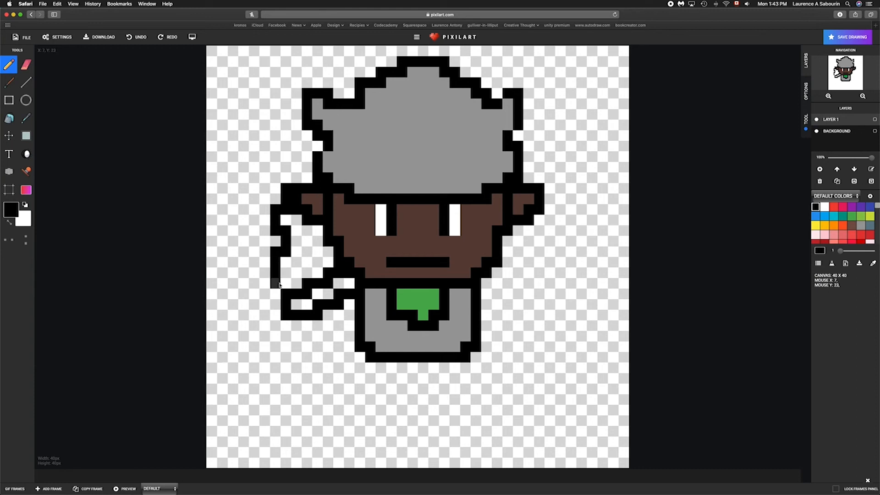
key(ctrl+z)
Draw a black upright sword outline about 3 pixels wide and 9 pixels tall above the arm's end, with a guard at its base
drag(285, 196, 276, 277)
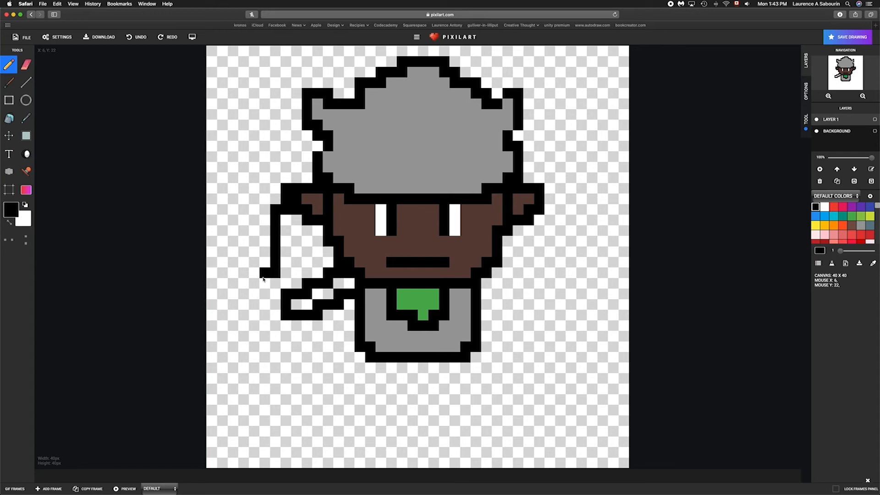
click(277, 270)
drag(296, 218, 296, 283)
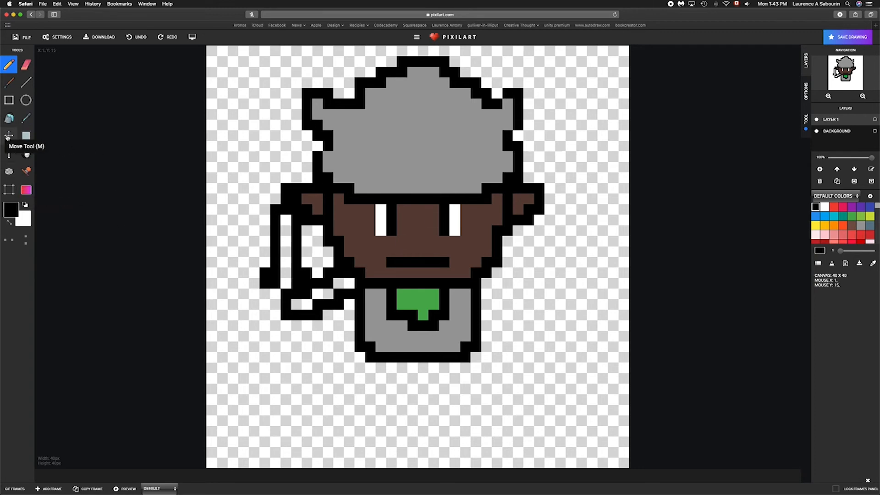
Fill the inside of the sword blade with grey sampled from the hair using the Bucket tool
click(26, 118)
click(378, 137)
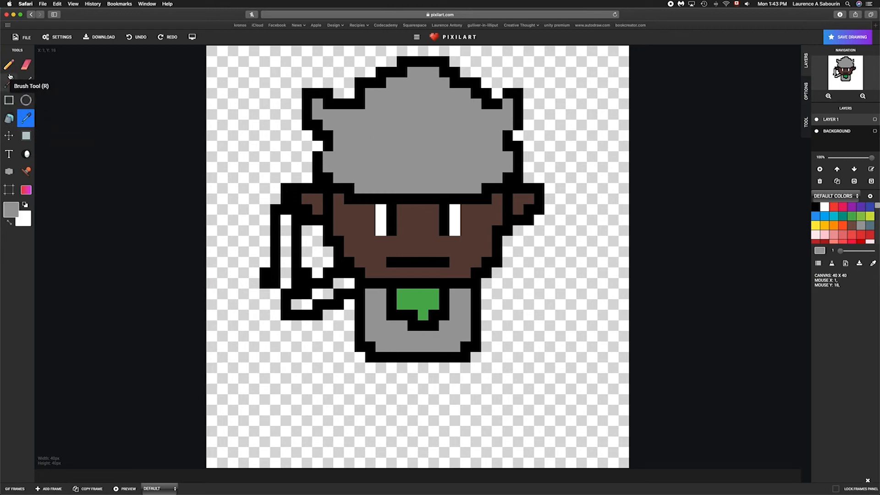
click(10, 118)
click(285, 265)
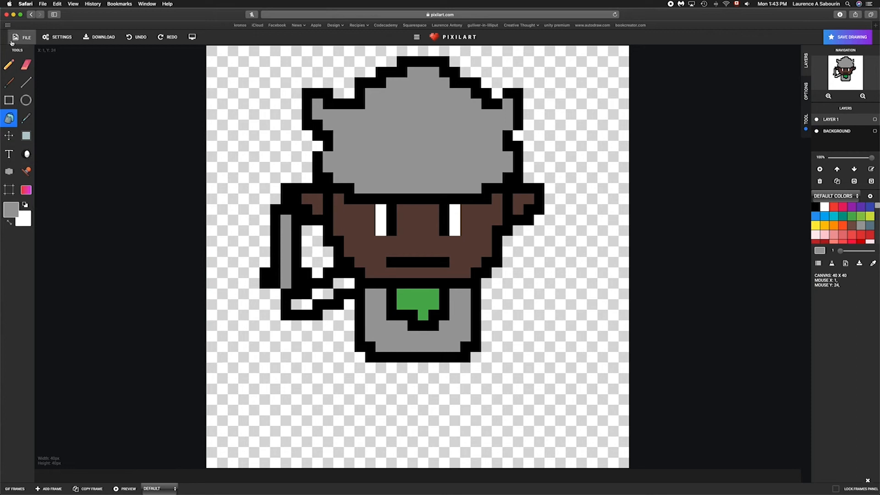
Paint the sword's guard as a 3-pixel grey row and outline the blade tip and the guard's underside in black with the Pencil
click(9, 65)
click(275, 283)
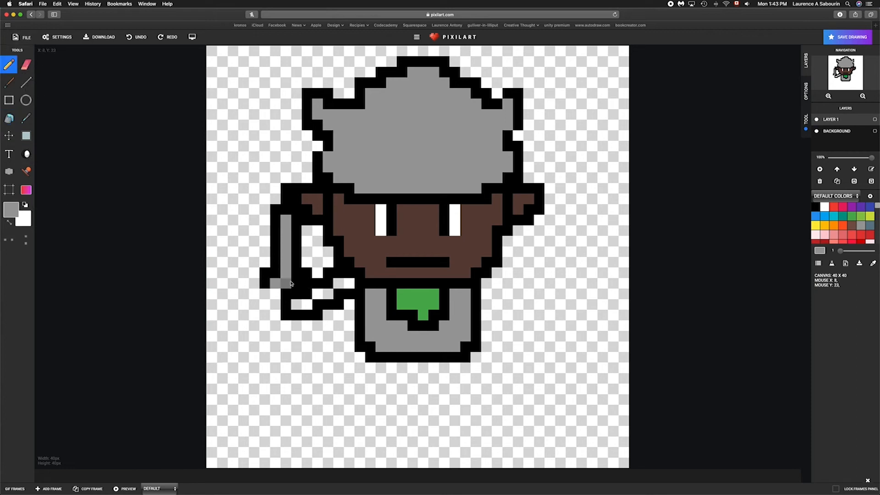
click(296, 283)
click(286, 242)
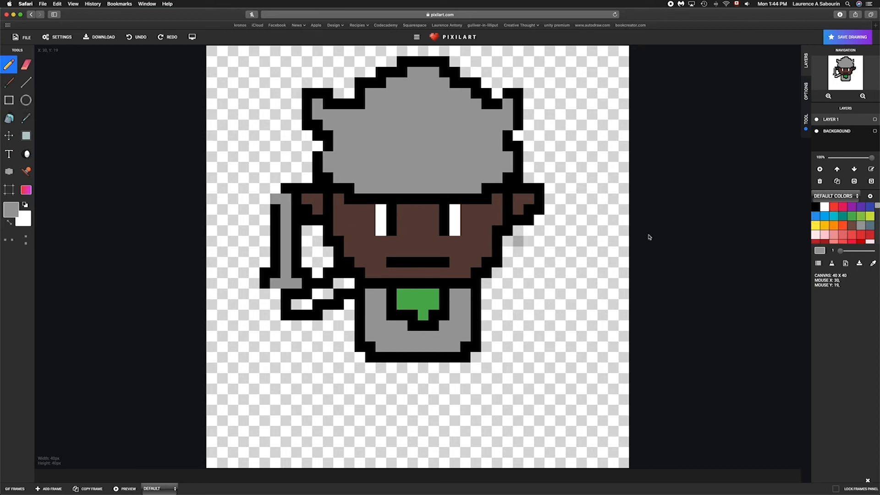
click(815, 206)
click(275, 198)
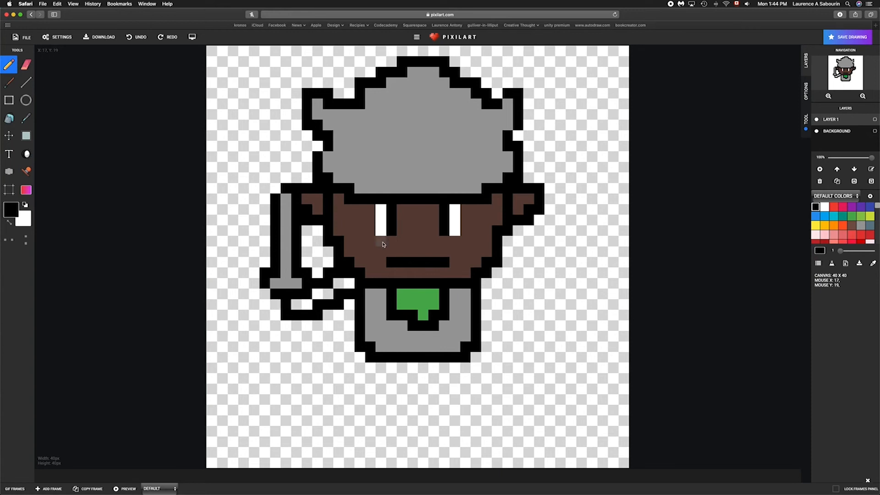
Paint a 2 by 2 pixel hand below the sword guard in brown sampled from the face and outline its outer side in black
click(26, 118)
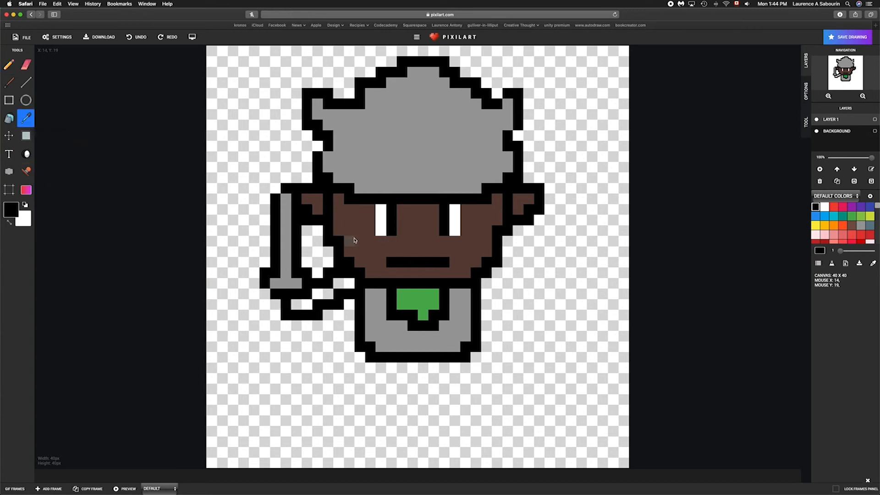
click(355, 240)
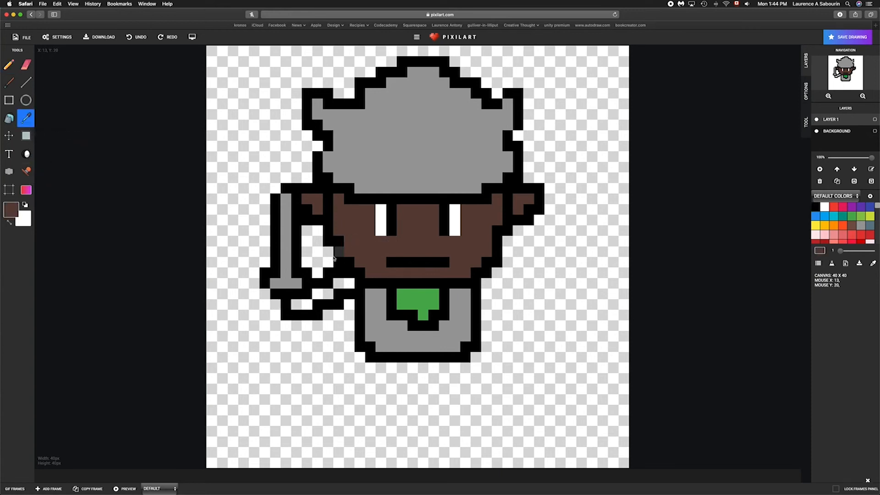
click(10, 64)
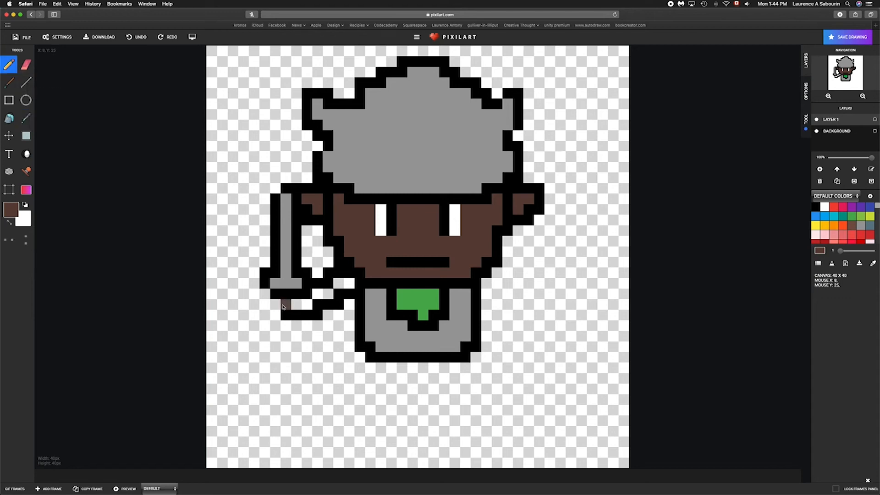
scroll(294, 307, up, 3)
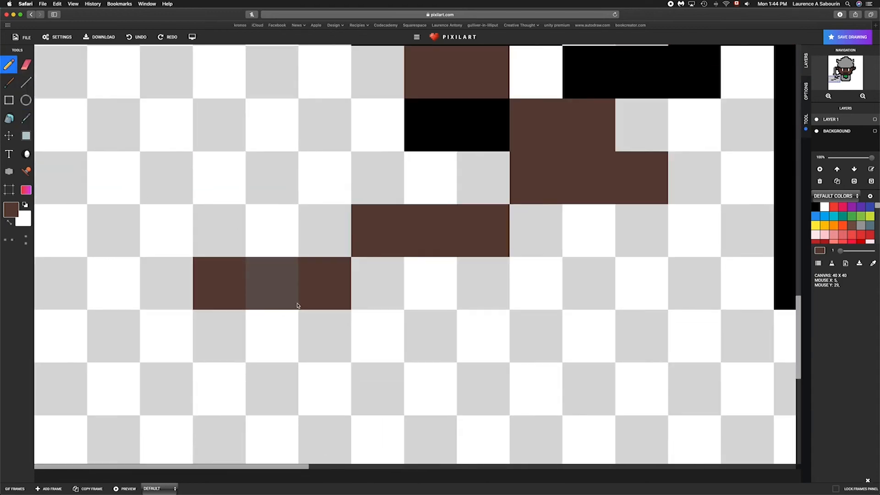
scroll(297, 305, down, 3)
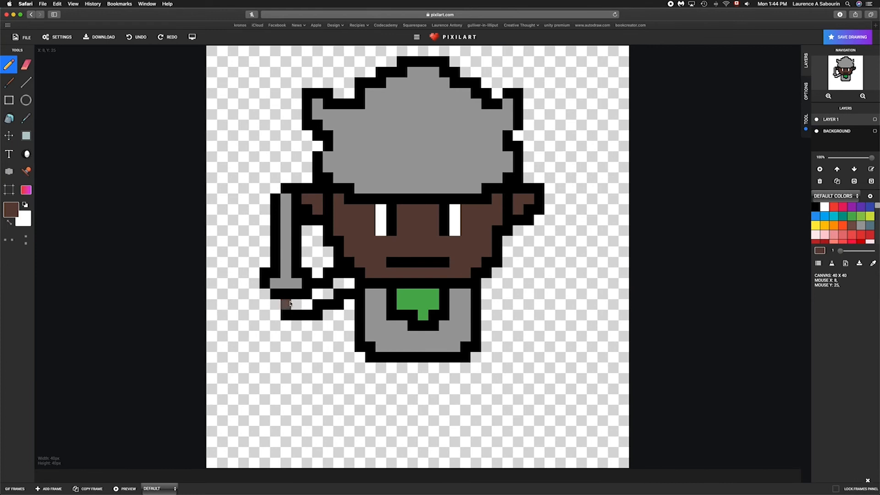
click(288, 305)
click(294, 309)
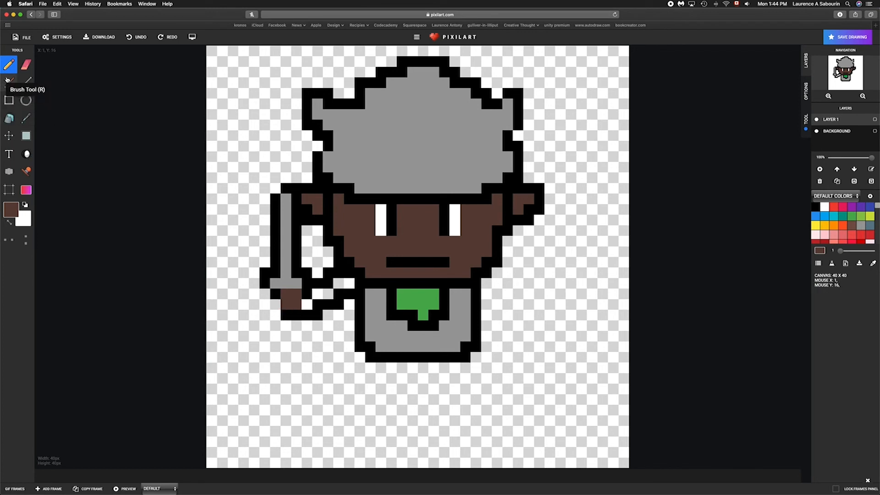
click(815, 207)
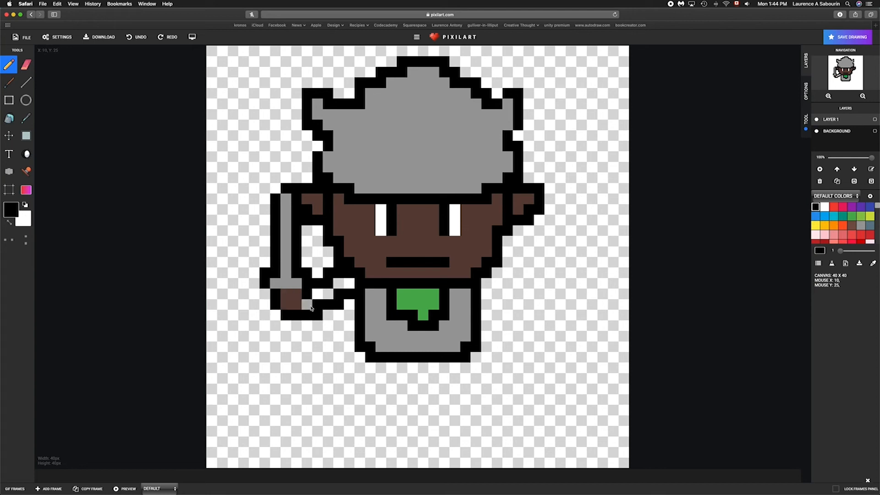
Colour the inside of the arm green, sampled from the neckline area, using the Pencil
click(25, 118)
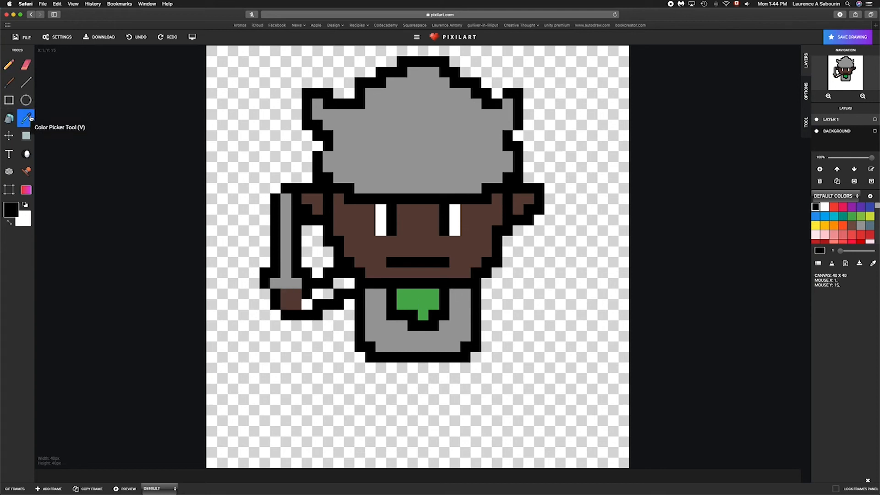
click(416, 304)
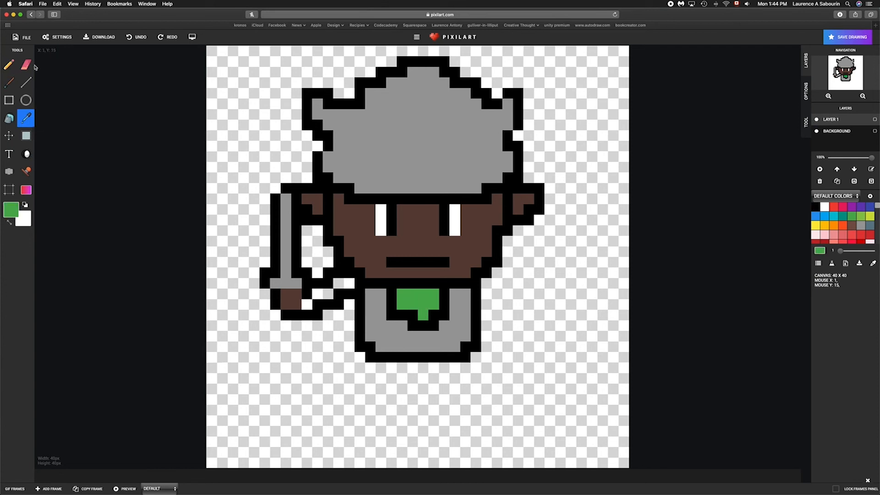
click(9, 65)
click(315, 300)
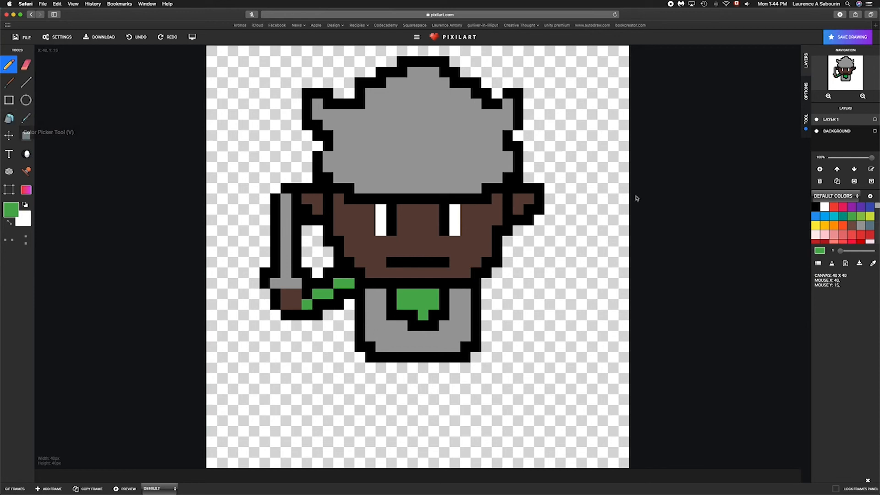
Paint a red sword handle 1 pixel wide and 2 pixels tall below the hand and outline it in black
click(837, 208)
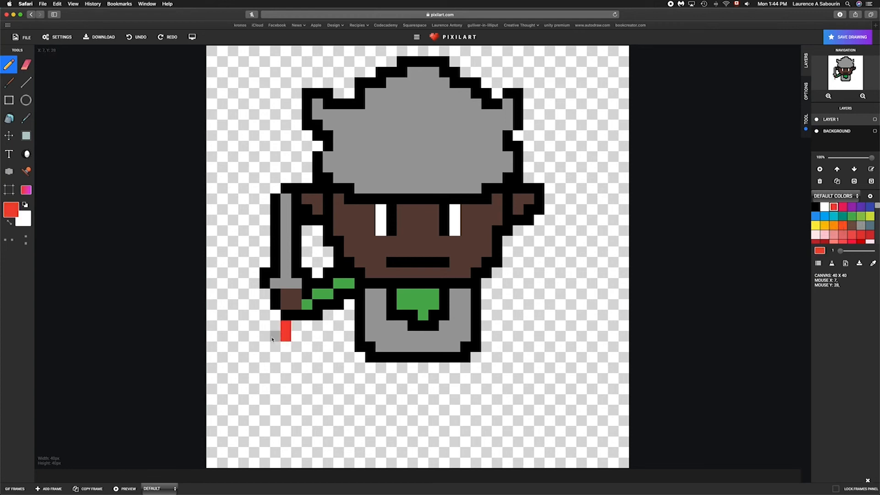
click(9, 82)
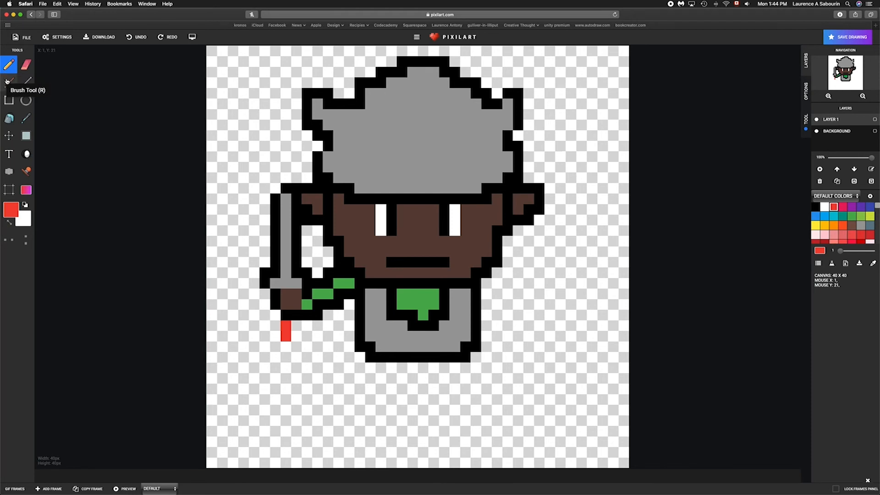
click(815, 207)
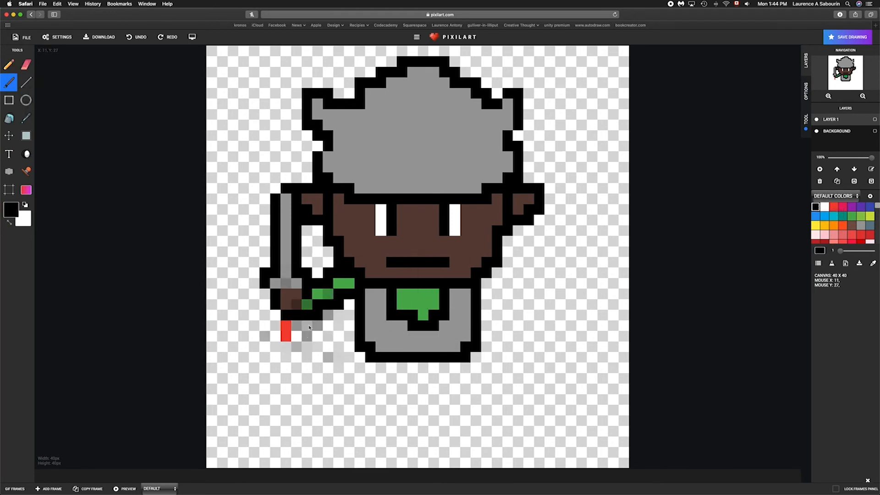
click(8, 64)
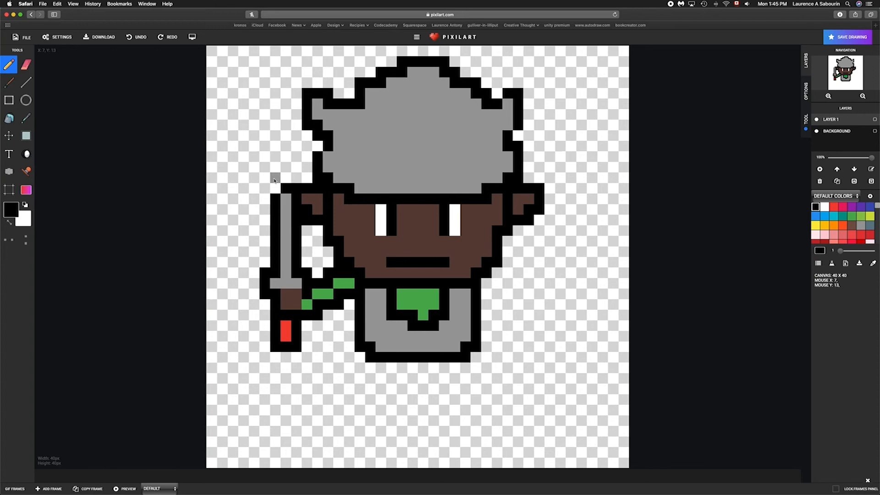
Add a new layer above Layer 1
scroll(456, 281, up, 5)
scroll(500, 273, down, 5)
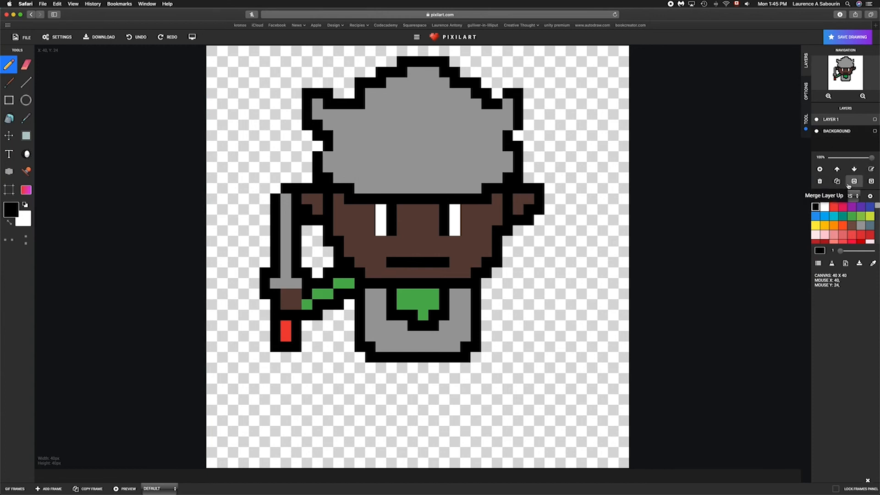
click(819, 169)
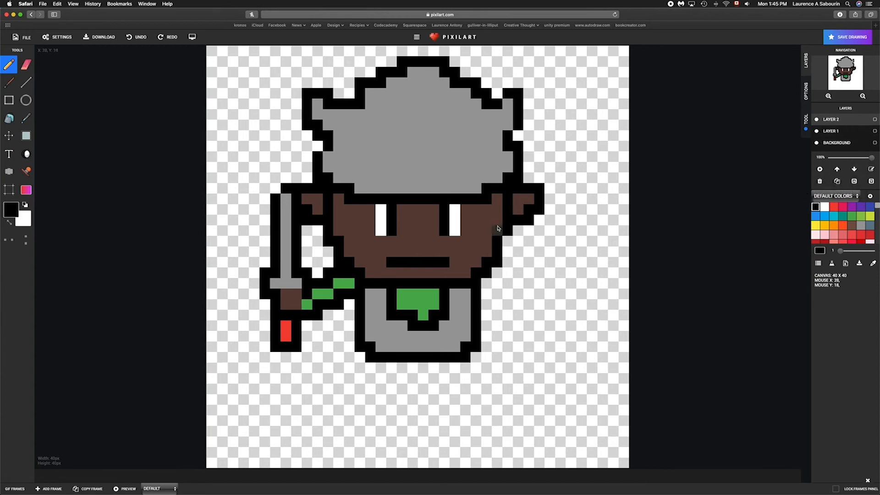
click(427, 261)
mouse_move(470, 261)
mouse_down()
mouse_move(436, 288)
mouse_move(435, 349)
mouse_move(445, 386)
mouse_move(489, 422)
mouse_move(533, 386)
mouse_move(537, 292)
mouse_up()
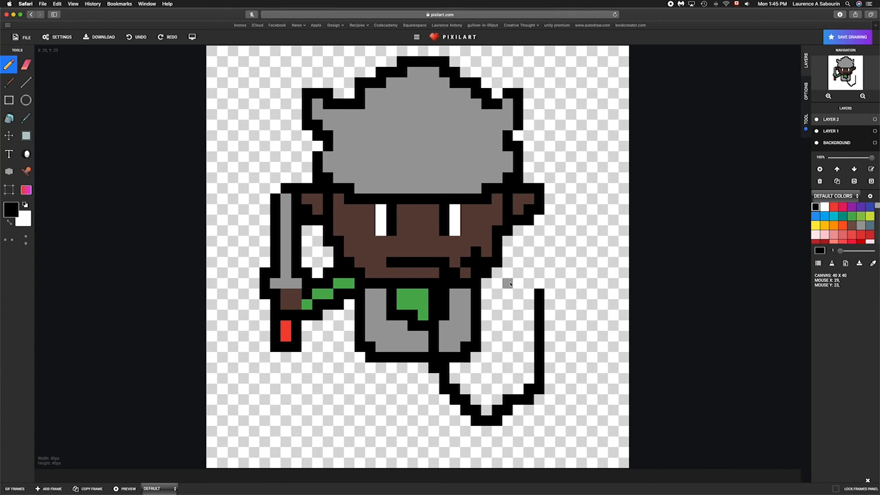
key(ctrl+z)
Draw a closed black shield outline about 10 by 17 pixels beside the body and fill it with grey sampled from the hair
mouse_move(553, 254)
mouse_down()
mouse_move(514, 304)
mouse_move(503, 363)
mouse_move(524, 402)
mouse_move(552, 420)
mouse_move(596, 395)
mouse_move(603, 373)
mouse_move(604, 309)
mouse_move(564, 262)
mouse_up()
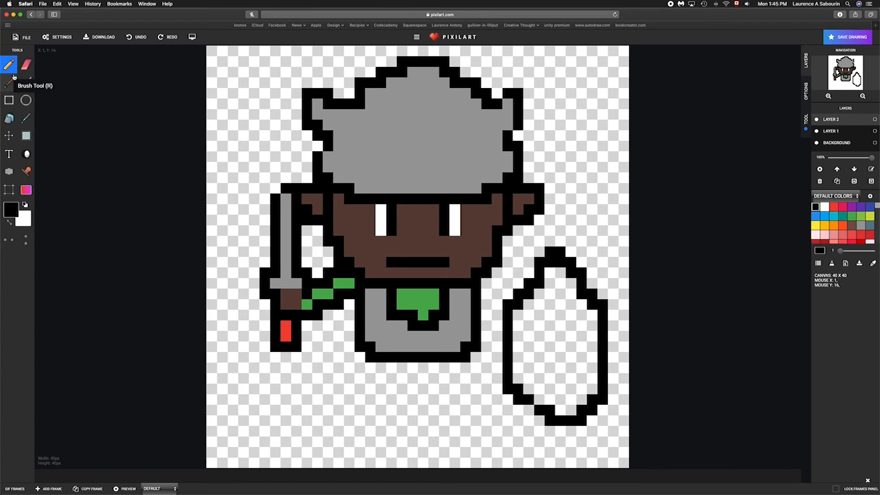
click(8, 118)
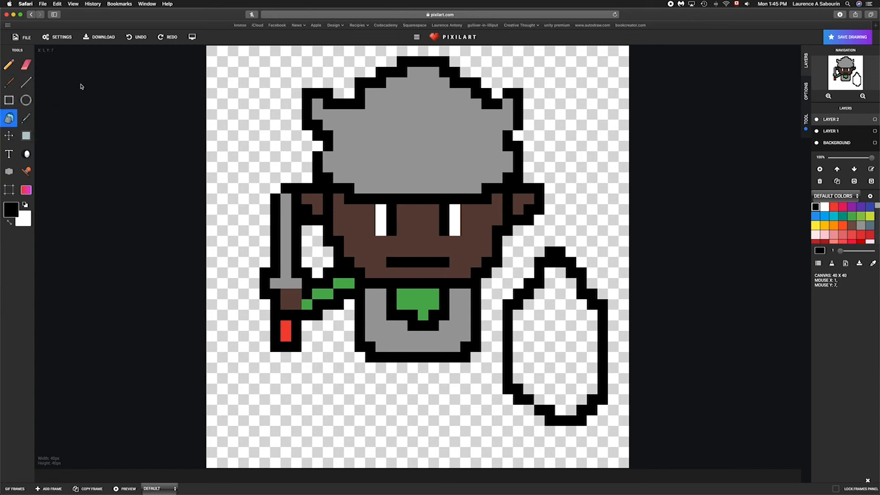
click(26, 118)
click(436, 154)
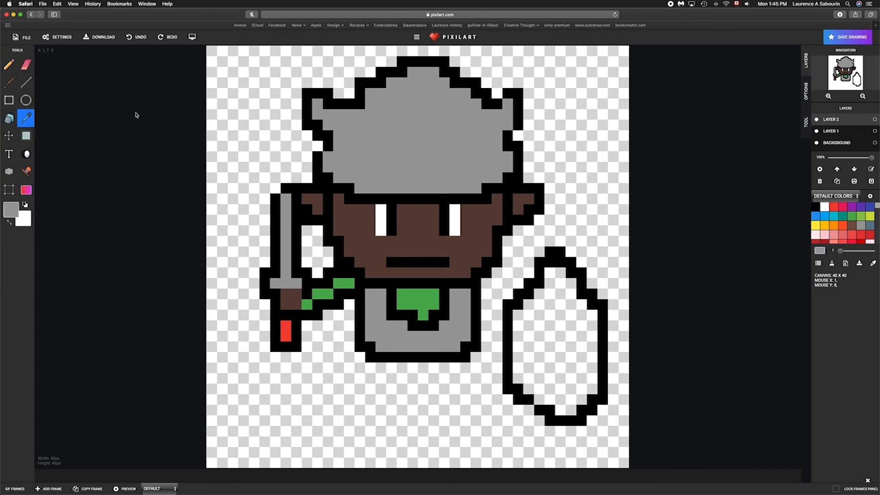
click(9, 118)
click(557, 329)
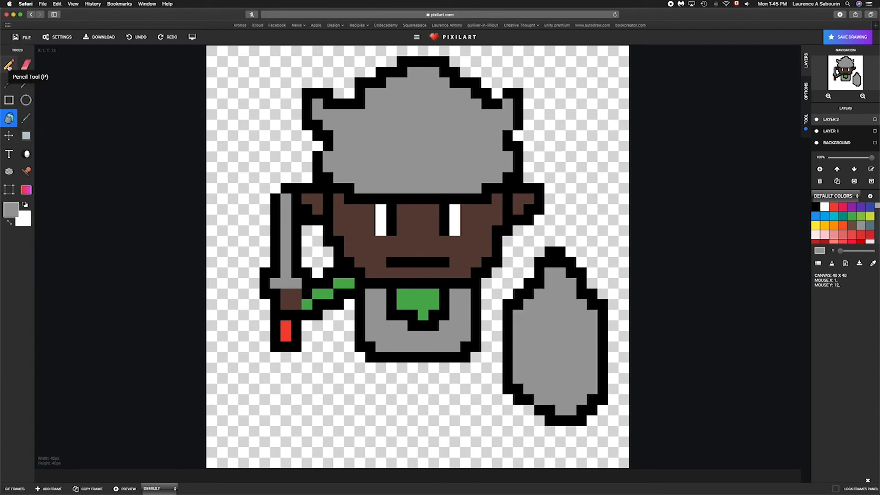
Refill the shield with amber and move it 6 pixels left and 4 pixels up so it overlaps the torso
click(824, 225)
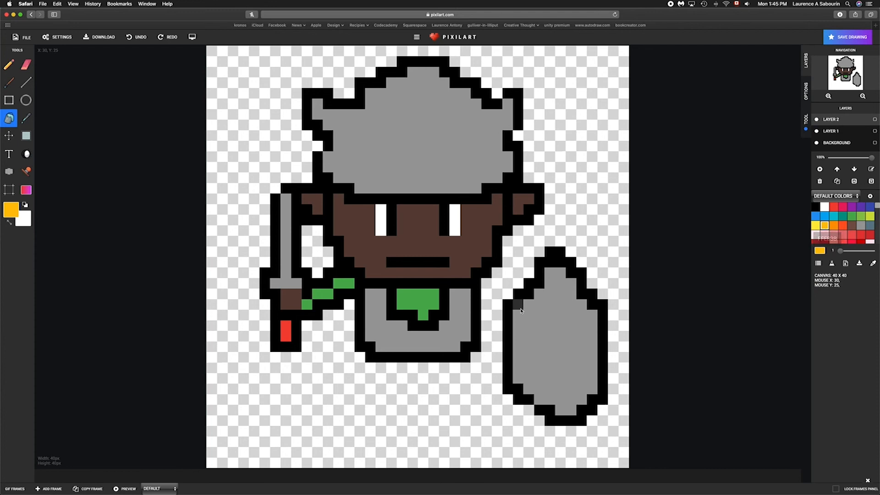
click(552, 327)
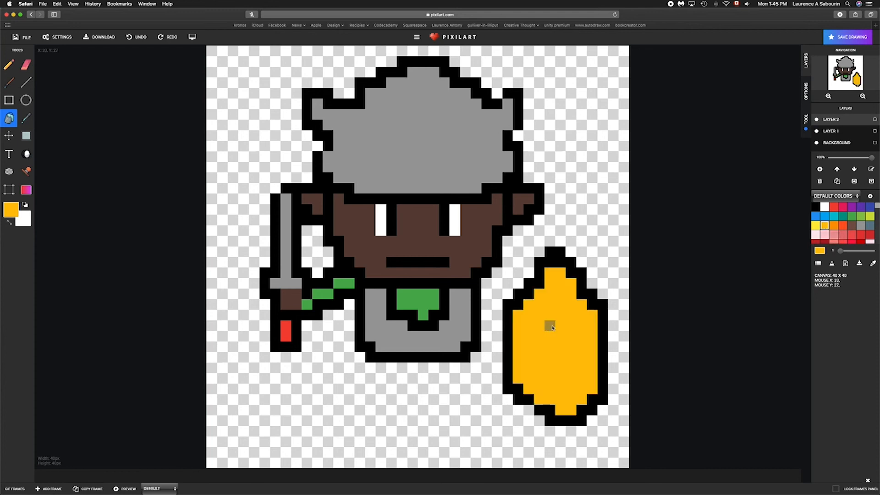
click(8, 135)
drag(541, 330, 478, 294)
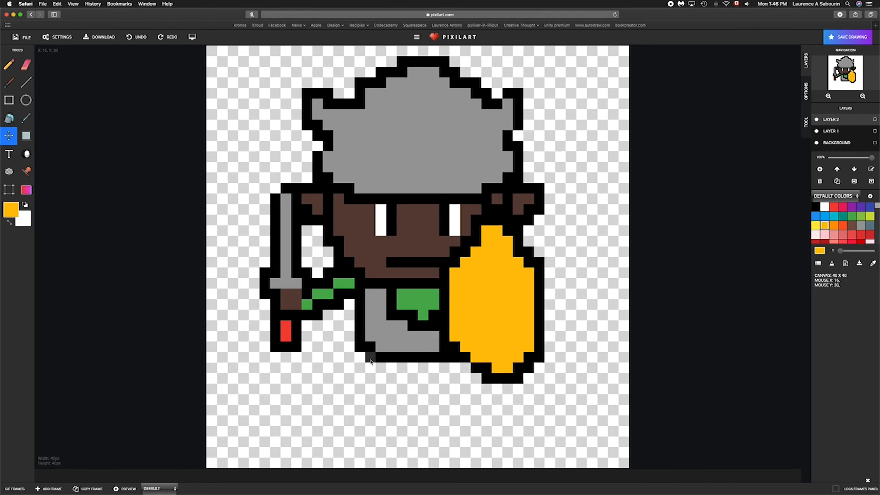
click(864, 132)
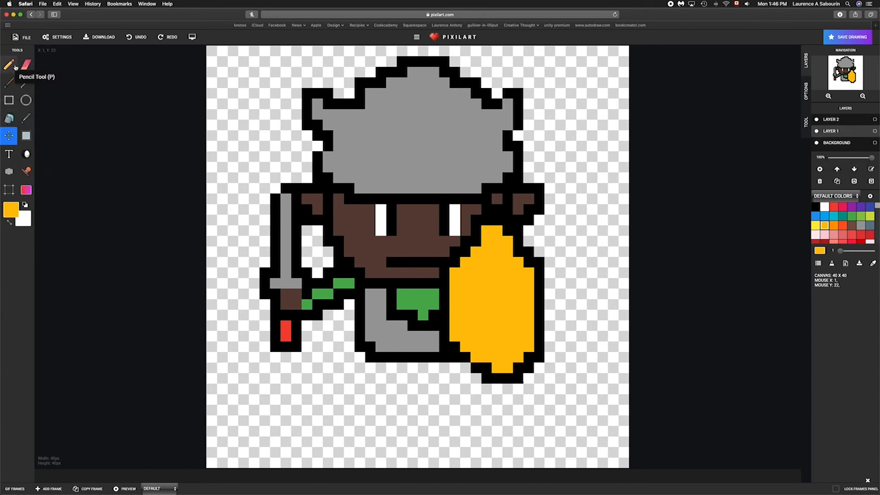
click(9, 82)
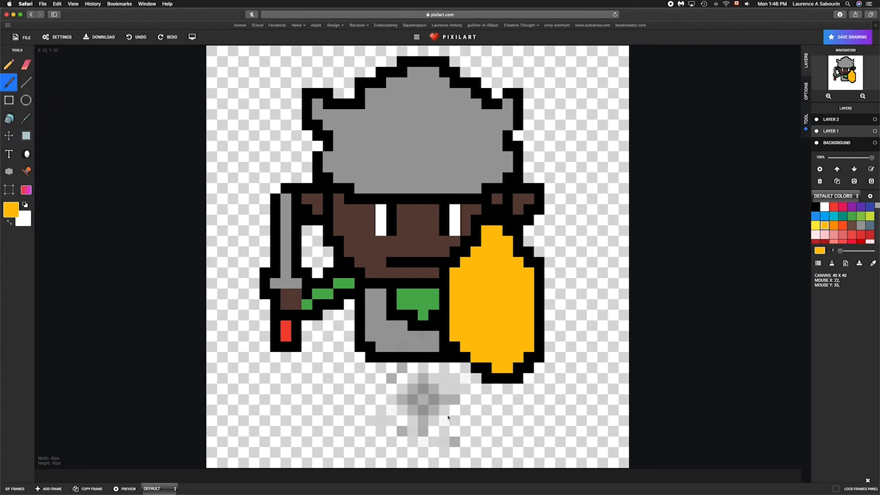
key(p)
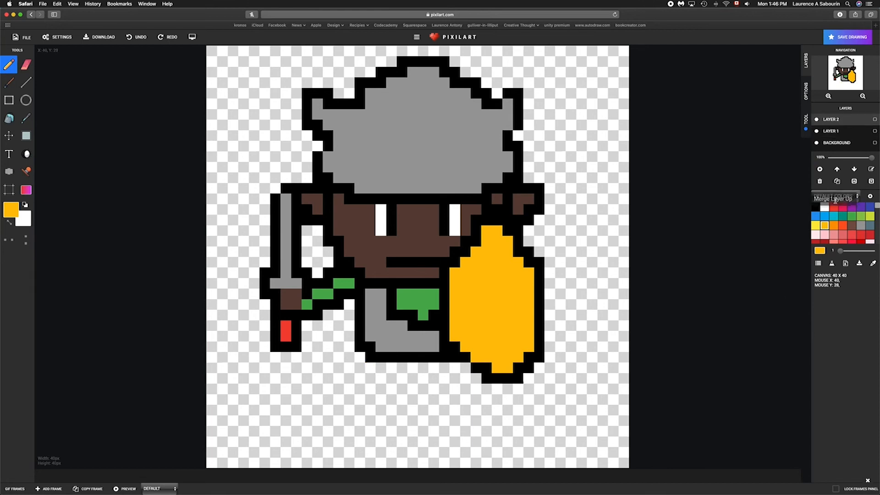
click(814, 207)
mouse_move(370, 367)
mouse_down()
mouse_move(372, 400)
mouse_move(418, 403)
mouse_move(422, 364)
mouse_up()
drag(433, 399, 466, 402)
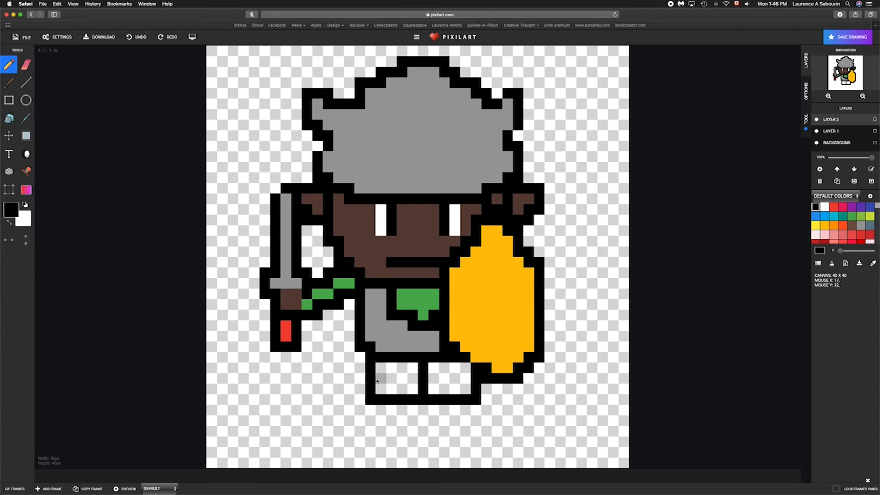
click(369, 408)
mouse_move(379, 423)
mouse_down()
mouse_move(420, 424)
mouse_move(419, 406)
mouse_move(427, 424)
mouse_move(465, 423)
mouse_up()
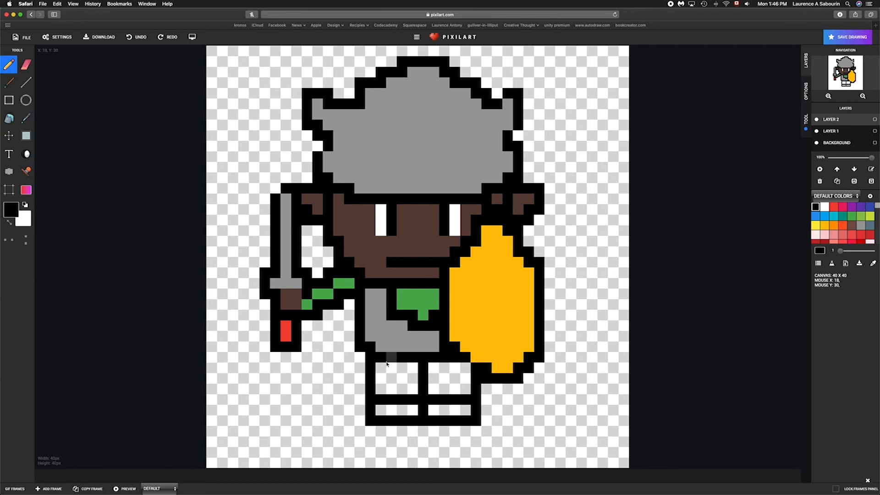
key(super+z)
key(super+z)
key(super+z)
key(super+z)
scroll(386, 363, up, 5)
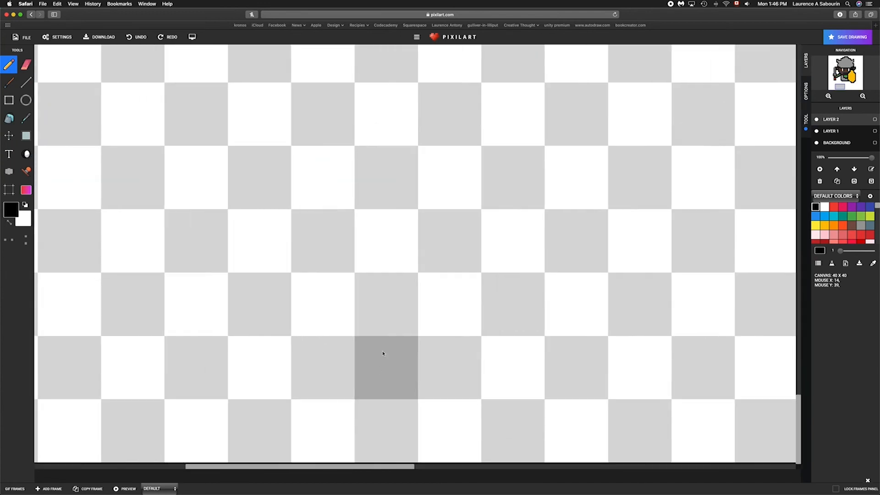
scroll(381, 356, down, 5)
mouse_move(366, 361)
mouse_down()
mouse_move(374, 388)
mouse_move(421, 388)
mouse_move(423, 369)
mouse_move(423, 387)
mouse_move(473, 389)
mouse_move(475, 359)
mouse_up()
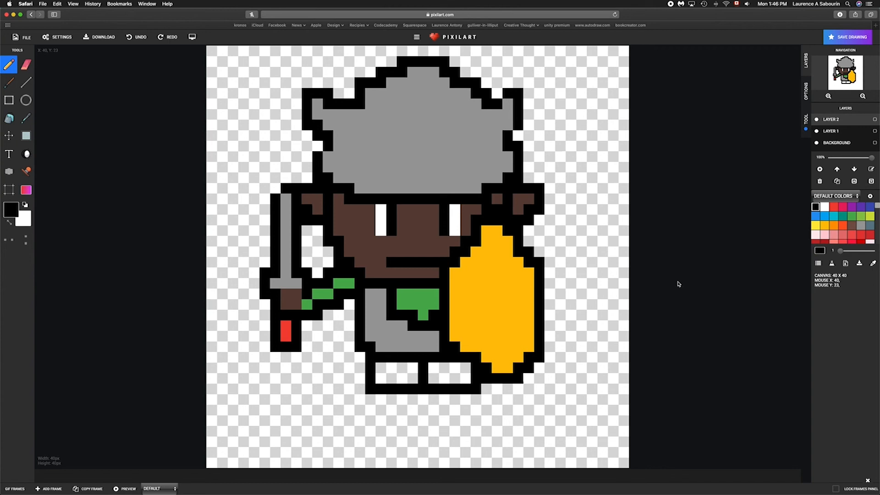
key(super+z)
click(833, 131)
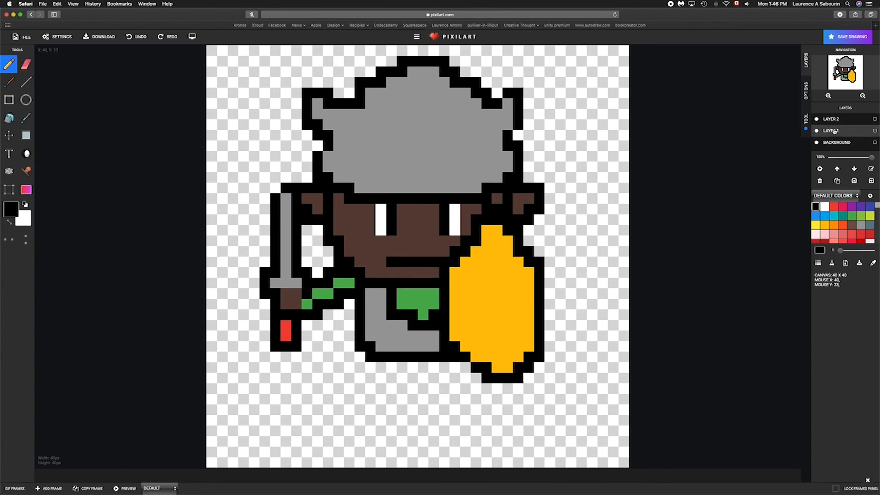
drag(370, 362, 370, 430)
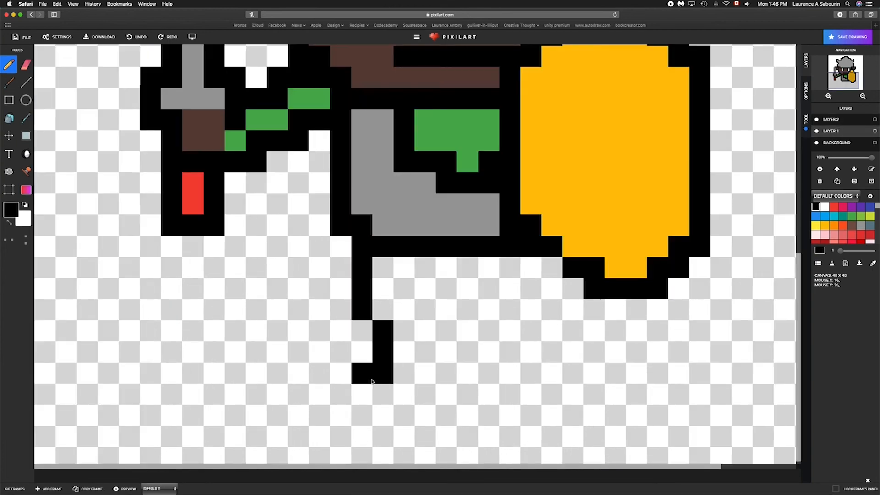
key(super+z)
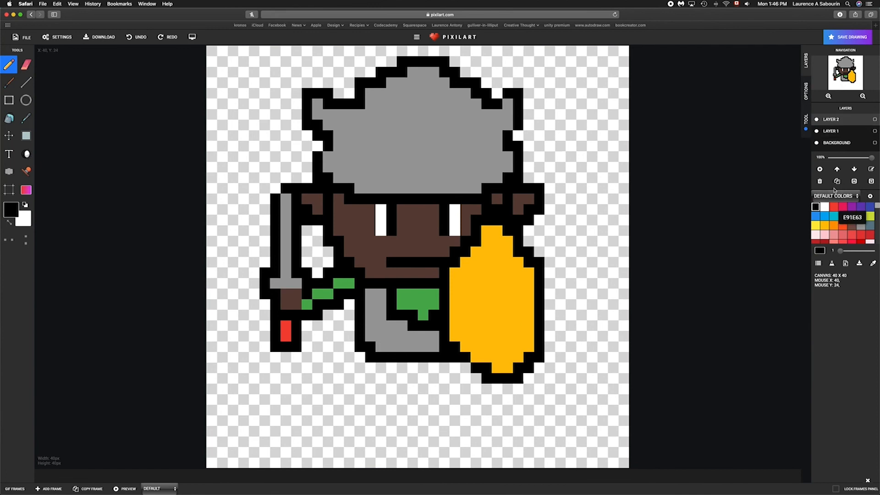
On Layer 1, outline two legs in black below the torso, each 4 by 2 pixels inside, and fill them with green sampled from the shirt
click(828, 132)
mouse_move(369, 365)
mouse_down()
mouse_move(370, 387)
mouse_move(418, 390)
mouse_move(419, 374)
mouse_move(420, 391)
mouse_move(475, 388)
mouse_up()
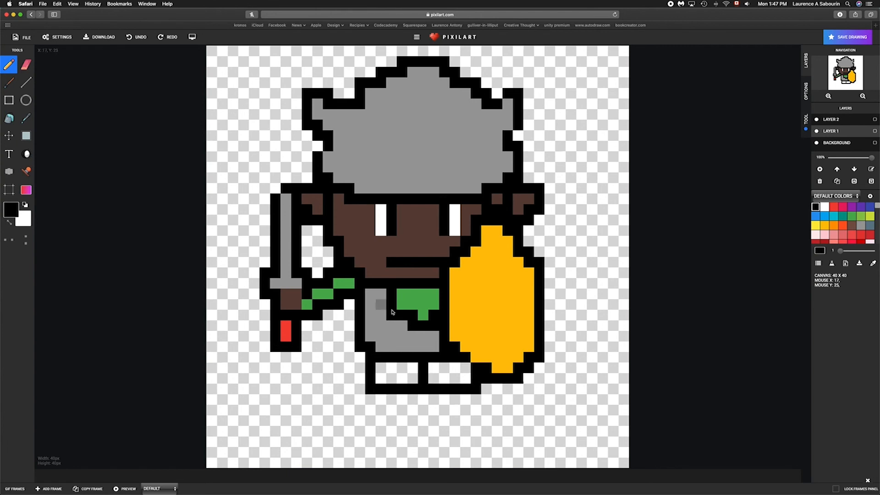
click(26, 118)
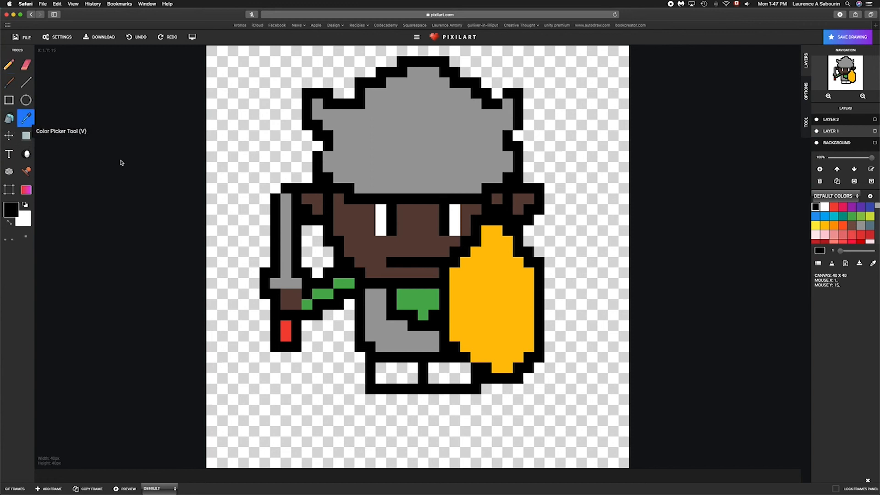
click(421, 297)
click(9, 118)
click(389, 374)
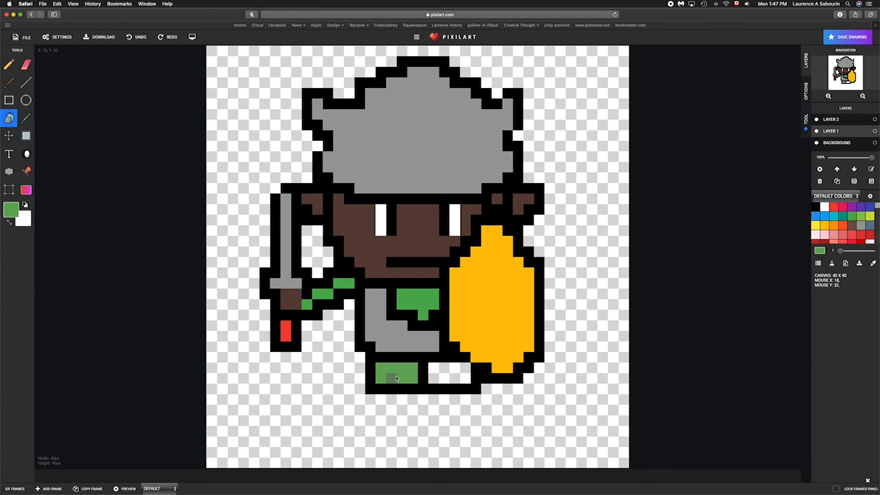
click(451, 370)
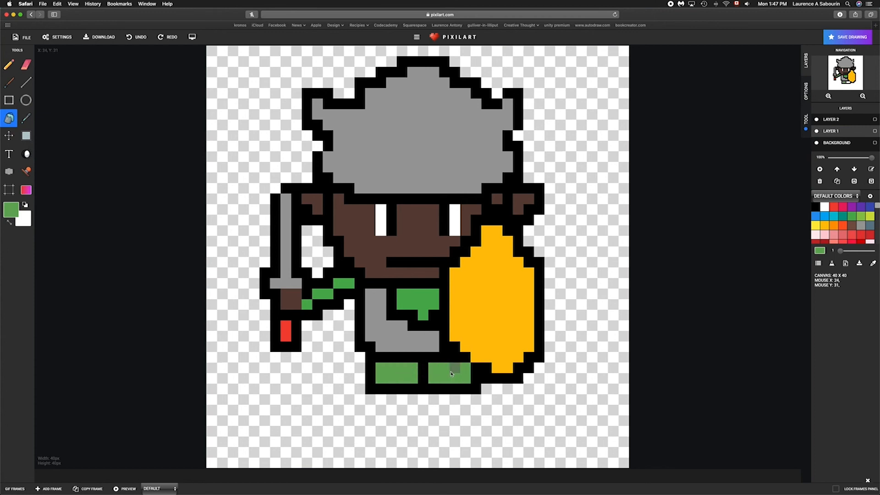
Outline two shoes in black under the legs, each 4 by 1 pixels inside, and fill them with red sampled from the sword handle
click(9, 65)
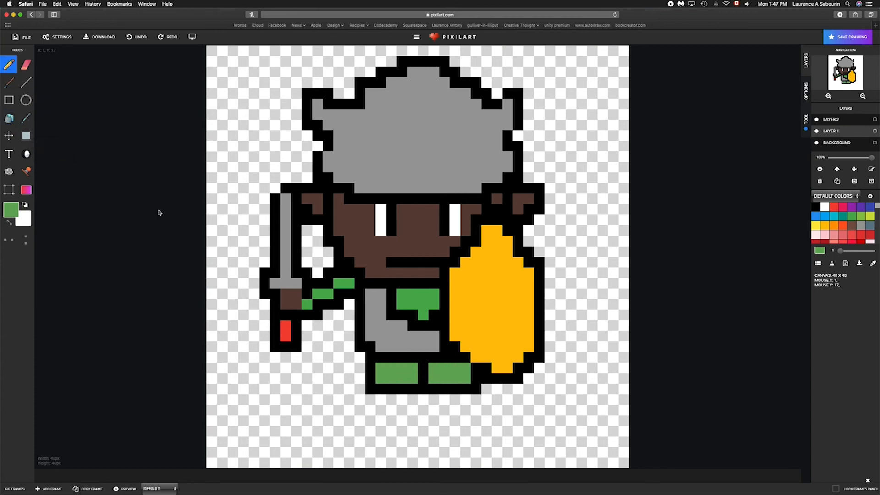
click(815, 206)
click(372, 400)
mouse_move(372, 412)
mouse_down()
mouse_move(418, 414)
mouse_move(419, 394)
mouse_move(421, 410)
mouse_move(473, 400)
mouse_up()
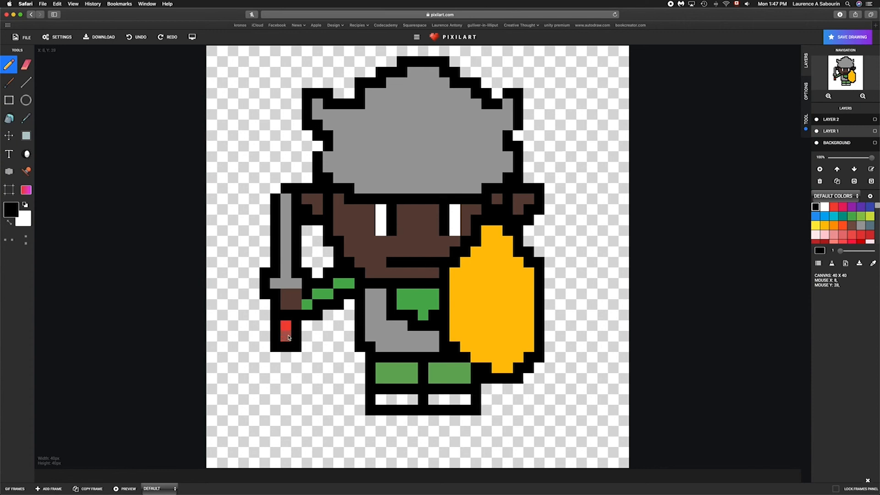
click(26, 118)
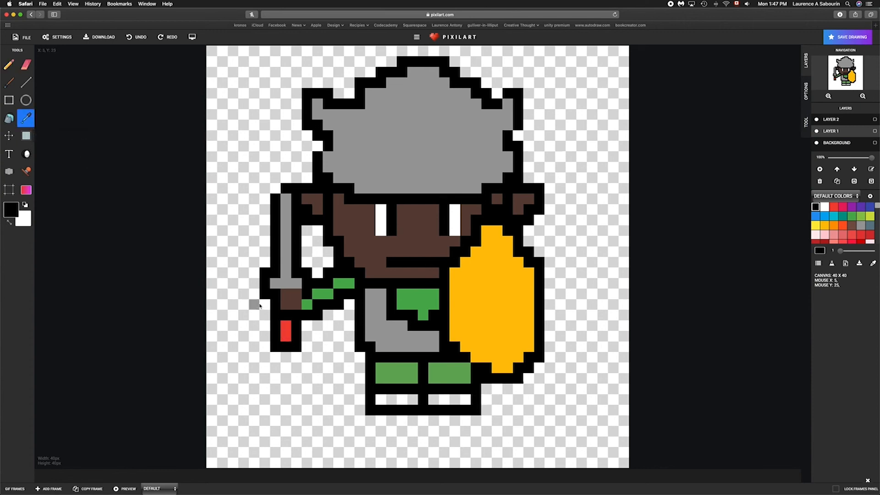
click(284, 329)
click(10, 118)
click(399, 403)
click(453, 399)
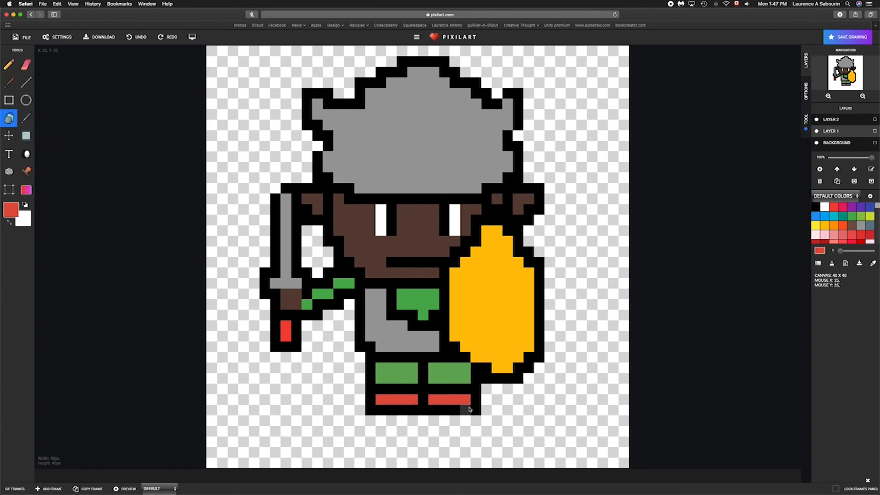
Refill both shoes with the bright red from the default palette, and try the same red on the grey hair before undoing it there
click(25, 118)
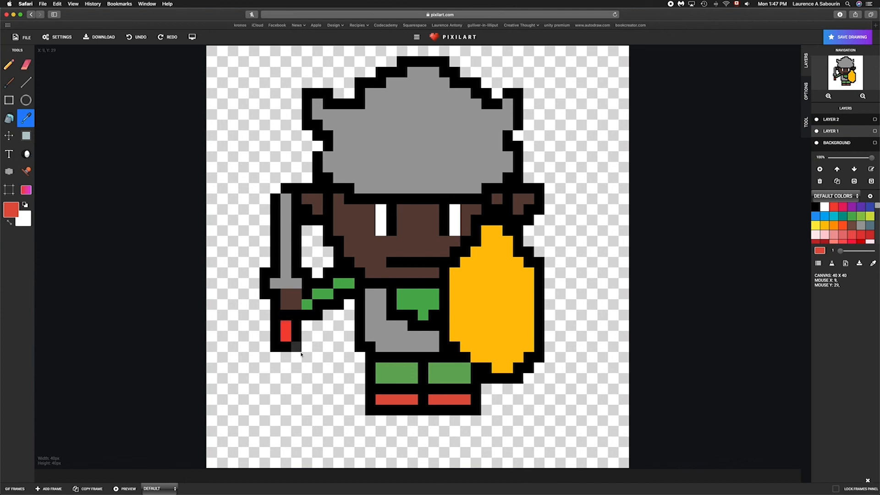
click(9, 119)
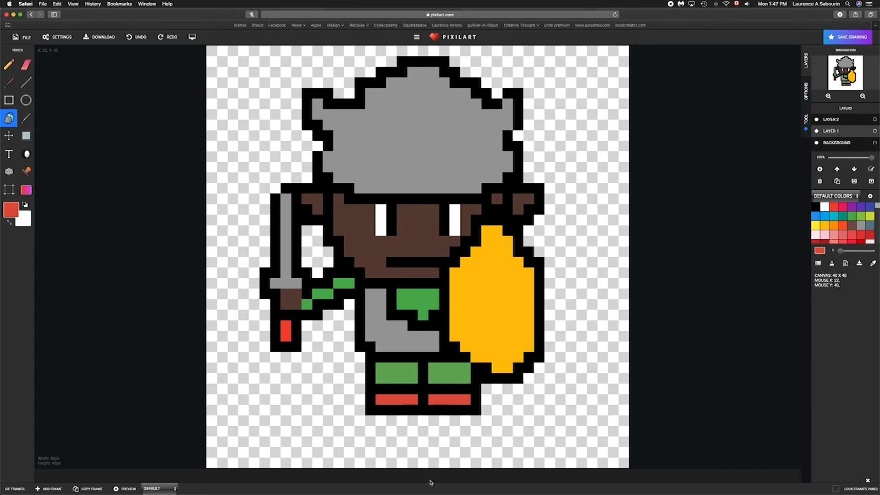
click(831, 207)
click(423, 172)
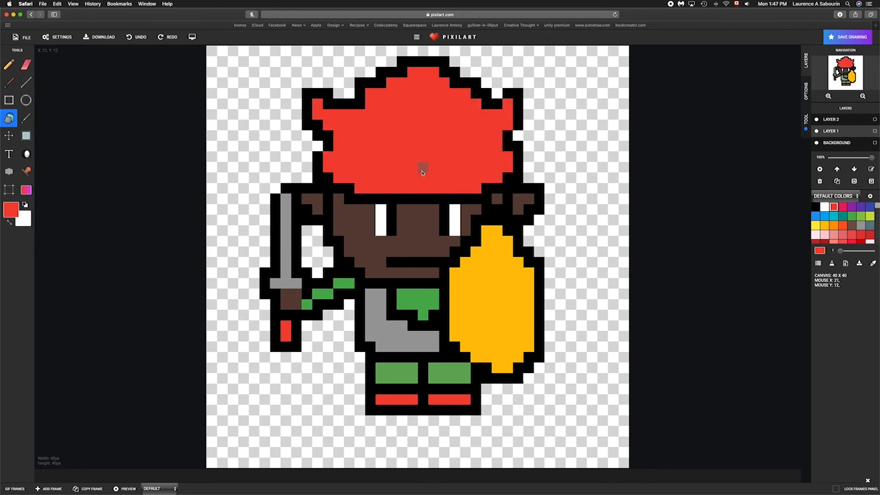
key(super+z)
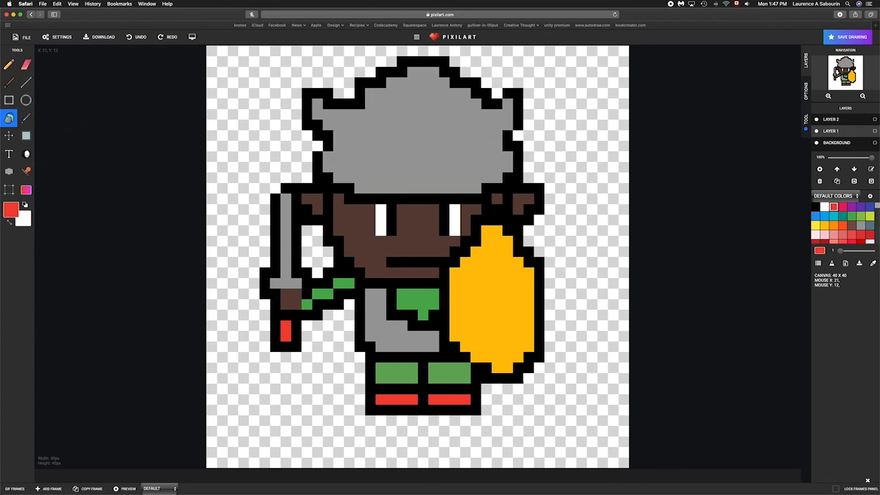
Paint three red marks, each 1 pixel wide and 2 pixels tall, across the lower part of the grey hair
click(9, 64)
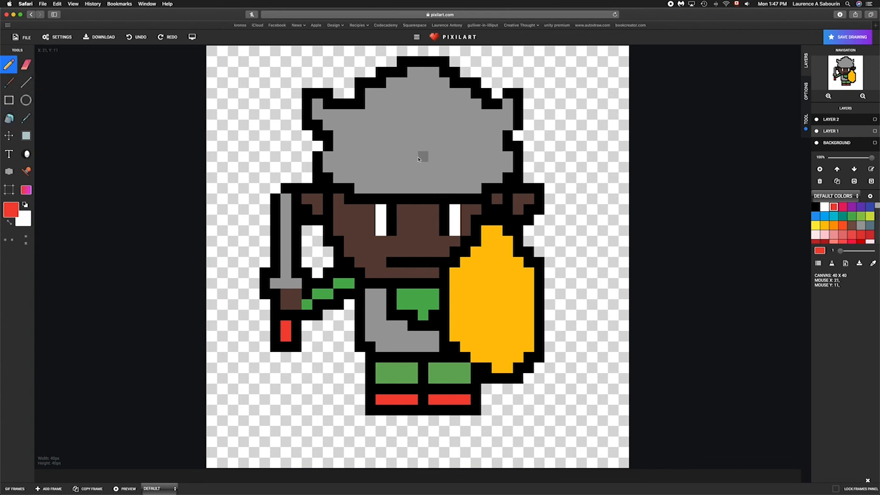
scroll(418, 172, up, 1)
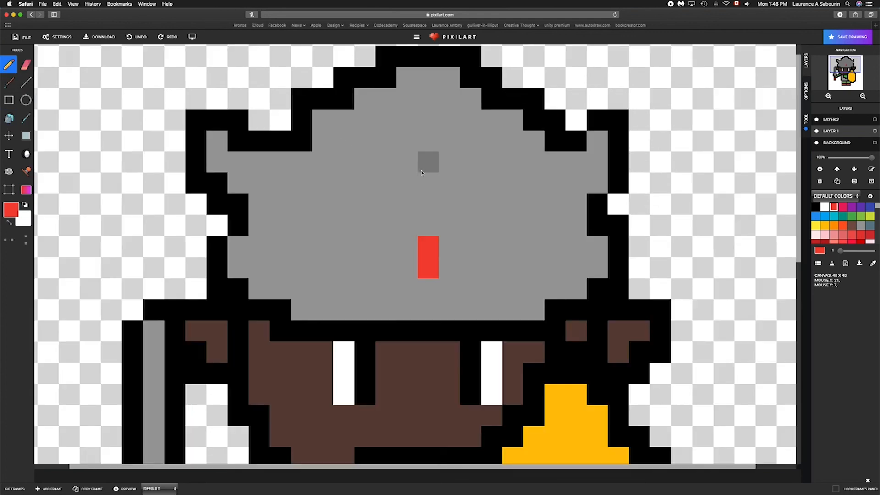
scroll(424, 172, down, 1)
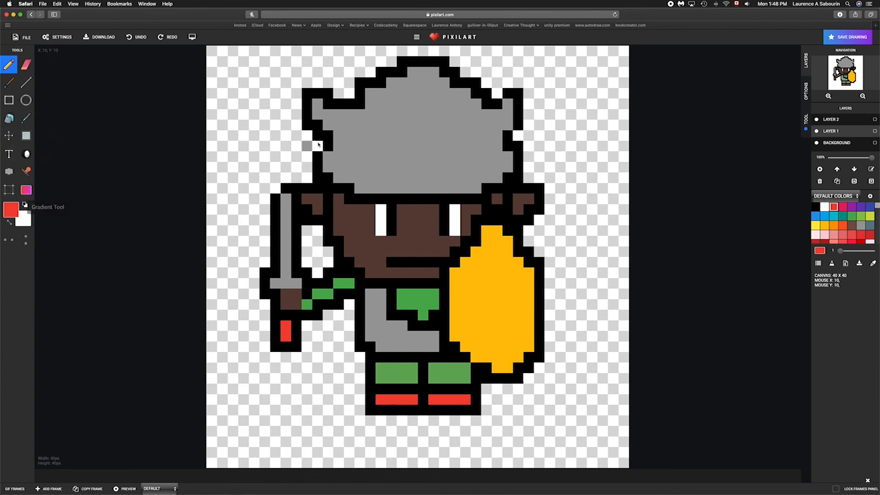
drag(381, 157, 381, 168)
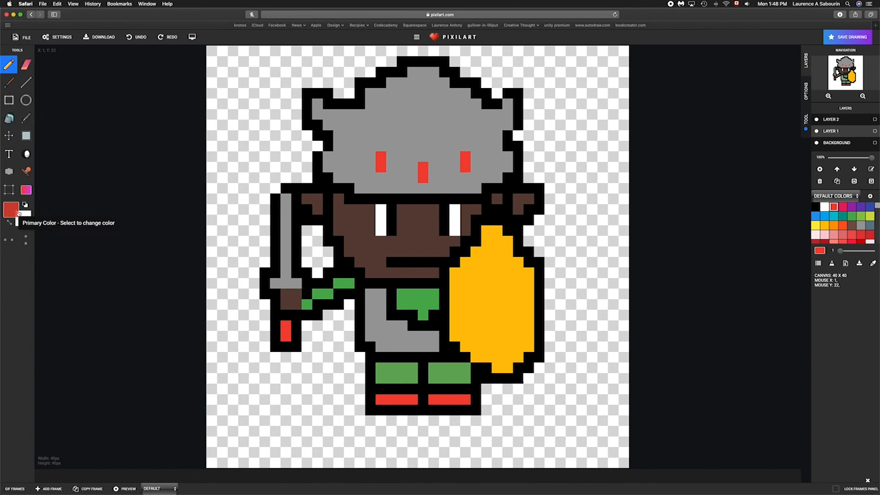
On Layer 2, paint orange marks on the amber shield: two mirrored pairs across the middle and a short vertical one near the bottom
click(834, 225)
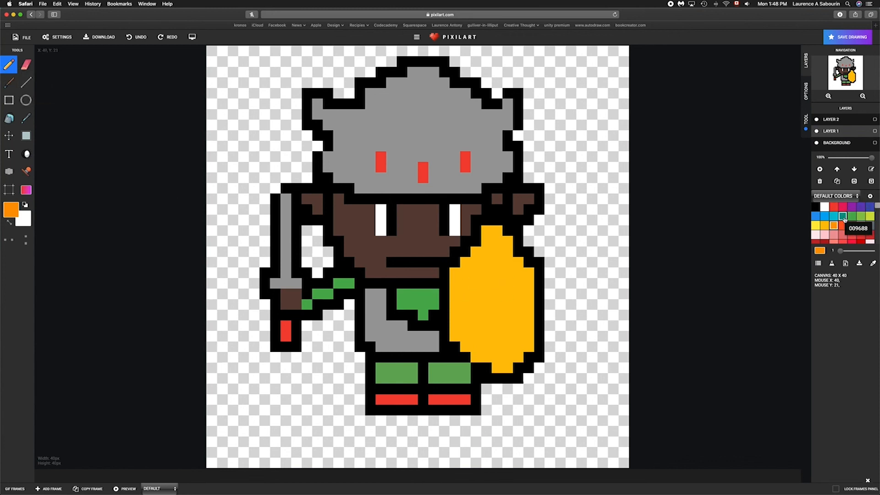
click(826, 227)
click(834, 227)
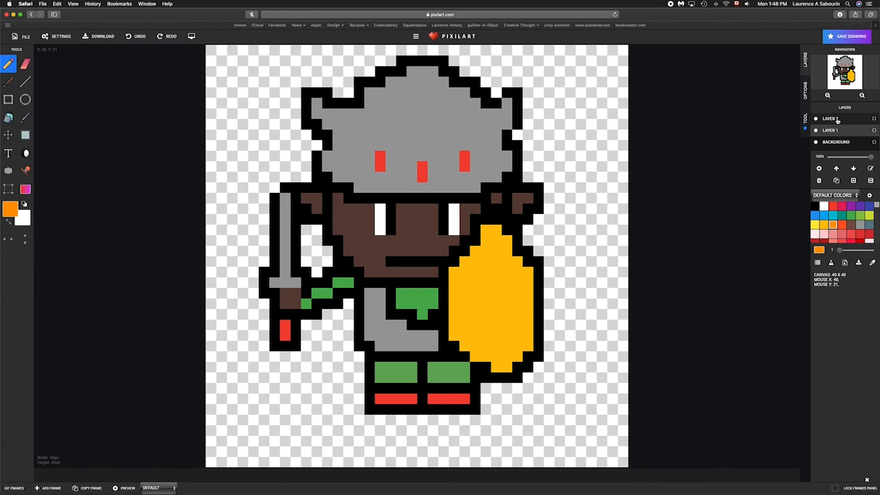
key(super+z)
key(super+shift+z)
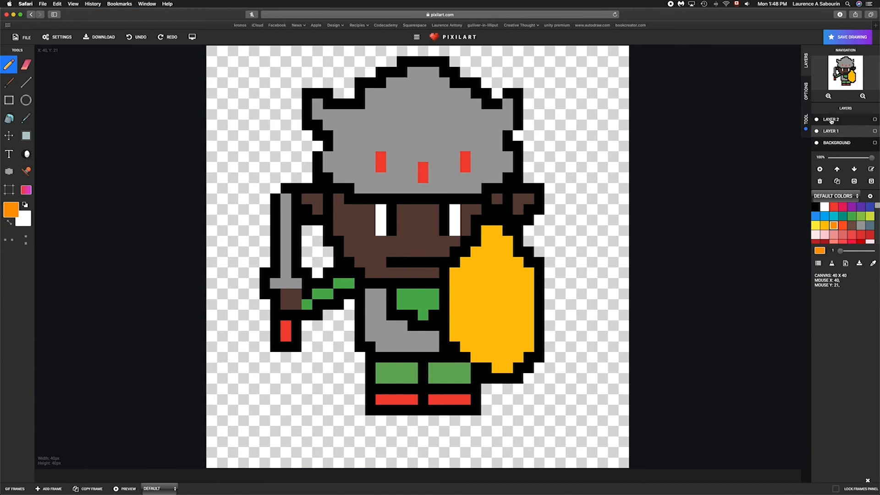
click(838, 119)
drag(467, 286, 514, 293)
mouse_move(465, 314)
mouse_down()
mouse_move(514, 324)
mouse_move(497, 358)
mouse_up()
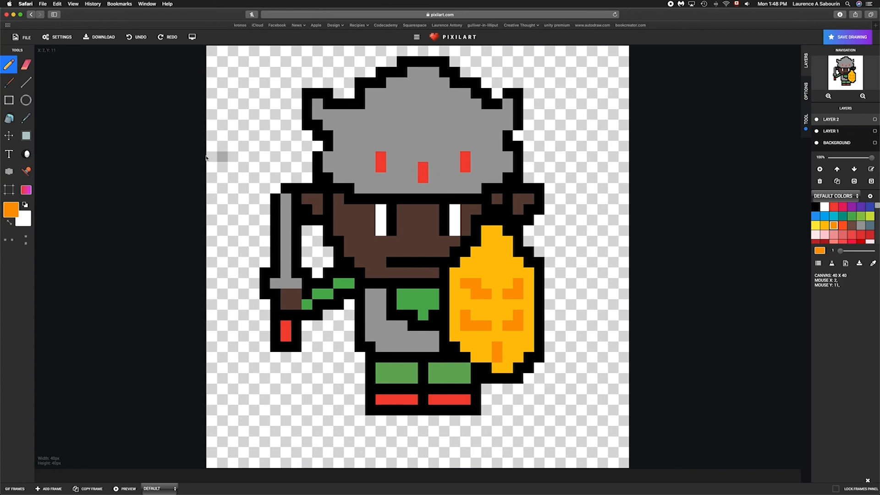
Paint a bright red mark 1 pixel wide and 2 pixels tall near the top of the shield
click(26, 119)
click(424, 170)
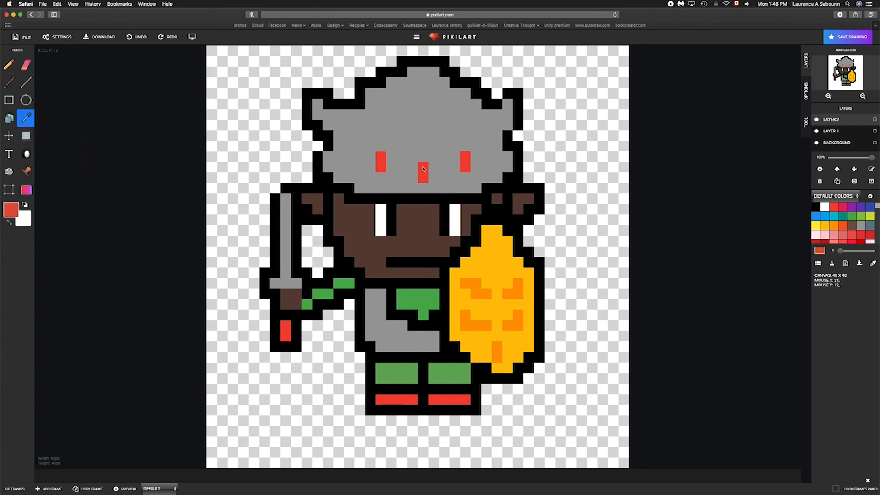
click(8, 64)
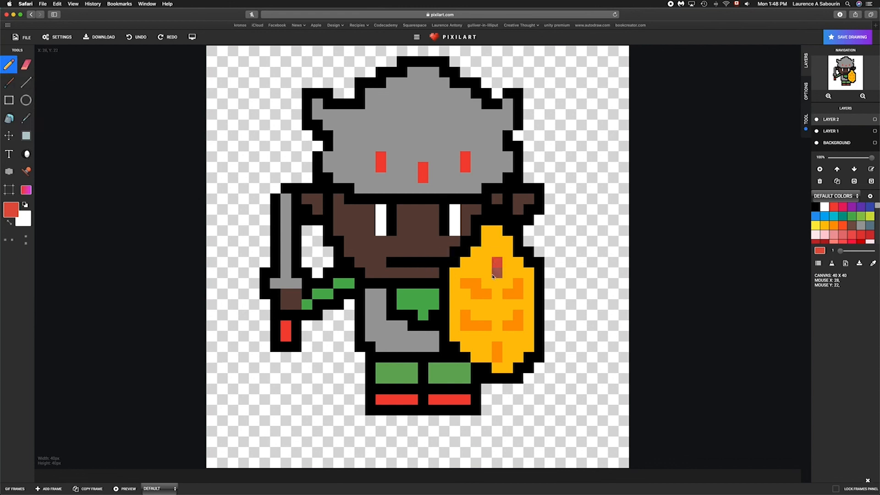
click(833, 207)
Undo the white strokes over the eye and widen both pupils to 2 pixels in black on Layer 1
click(26, 205)
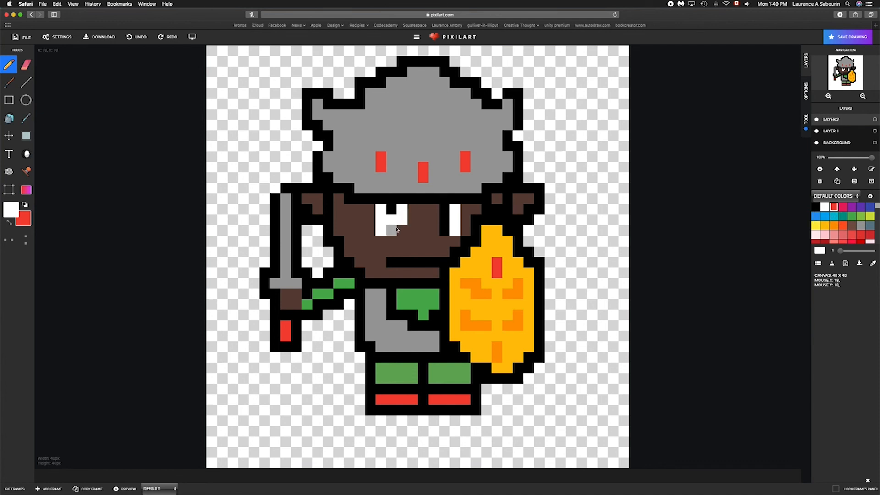
key(super+z)
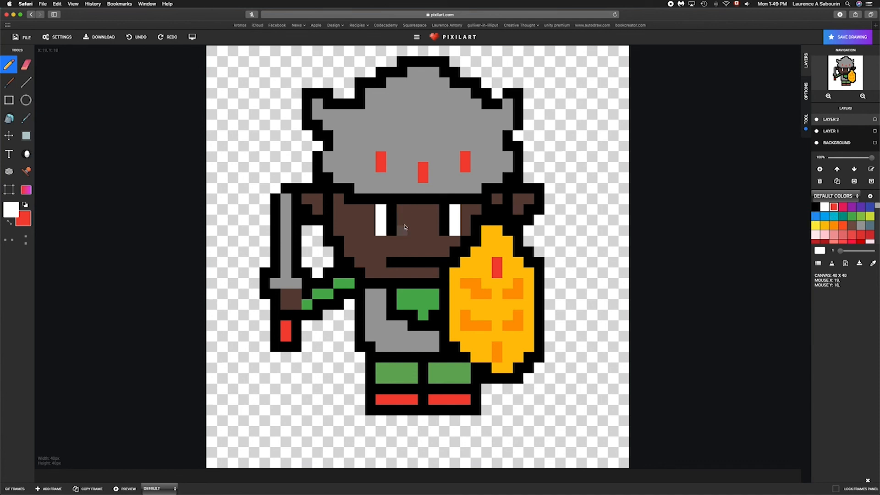
click(815, 207)
click(830, 131)
mouse_move(402, 209)
mouse_down()
mouse_move(400, 228)
mouse_move(435, 216)
mouse_move(435, 231)
mouse_up()
click(444, 261)
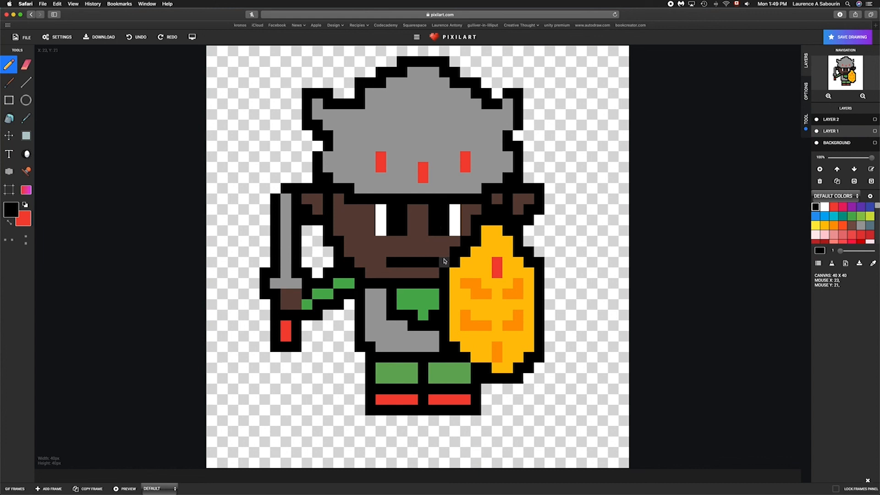
Undo the black widening strokes on both of the warrior's pupils
key(ctrl+z)
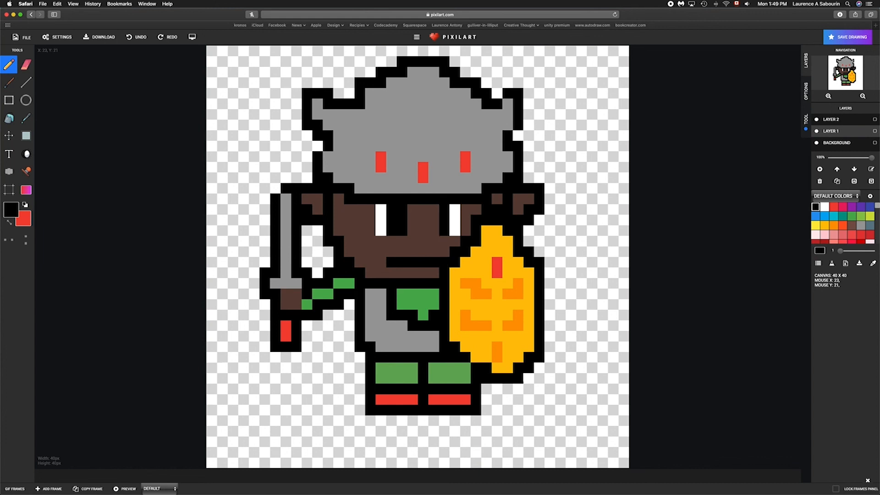
key(ctrl+z)
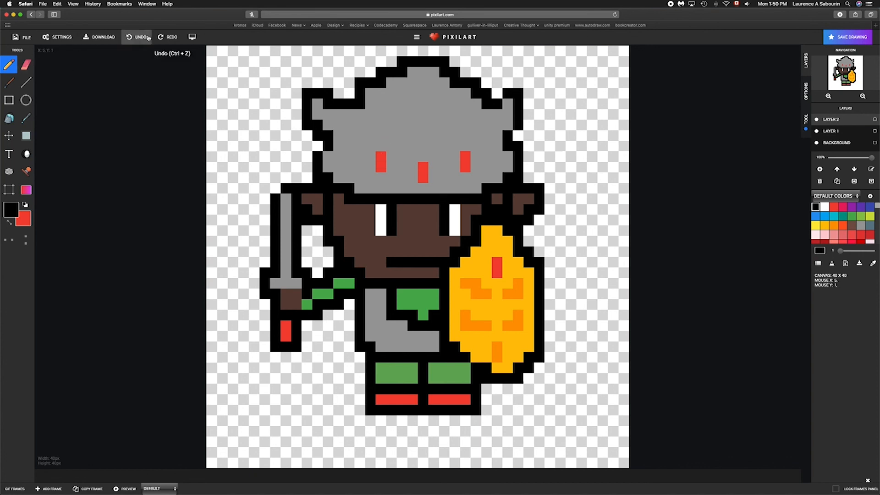
Download the whole drawing as an image at a size of 1080X1080
click(96, 38)
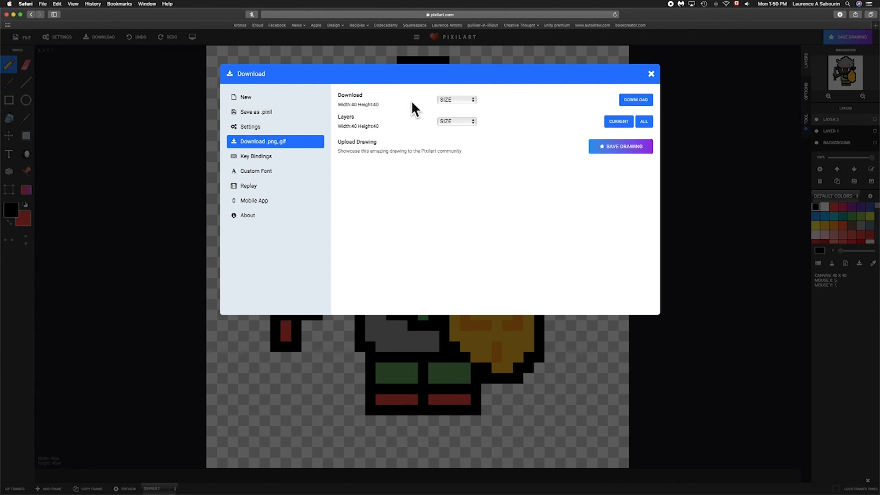
click(625, 100)
click(474, 100)
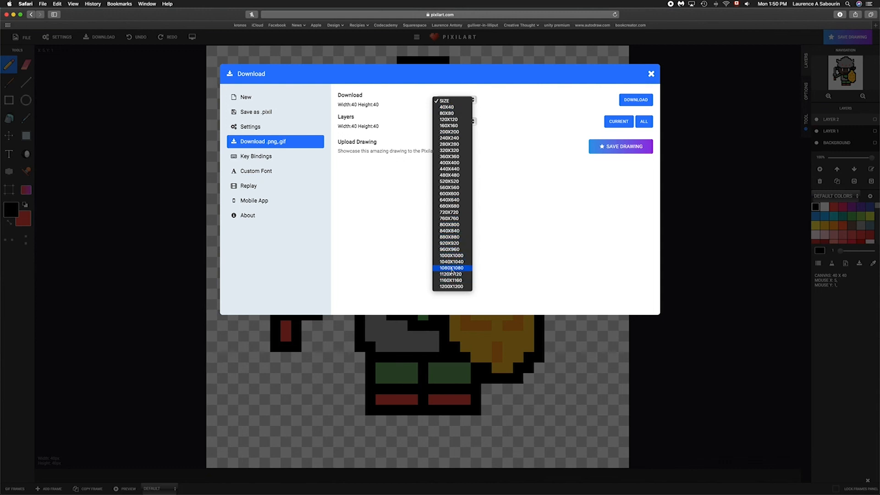
click(451, 268)
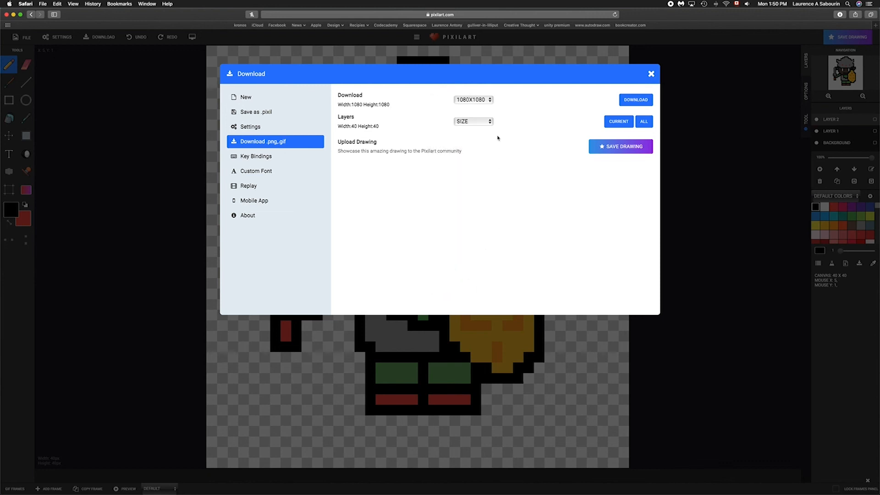
click(637, 102)
Show the newest pixil-frame-0.png download in Finder and preview the image, closing the preview again
click(841, 15)
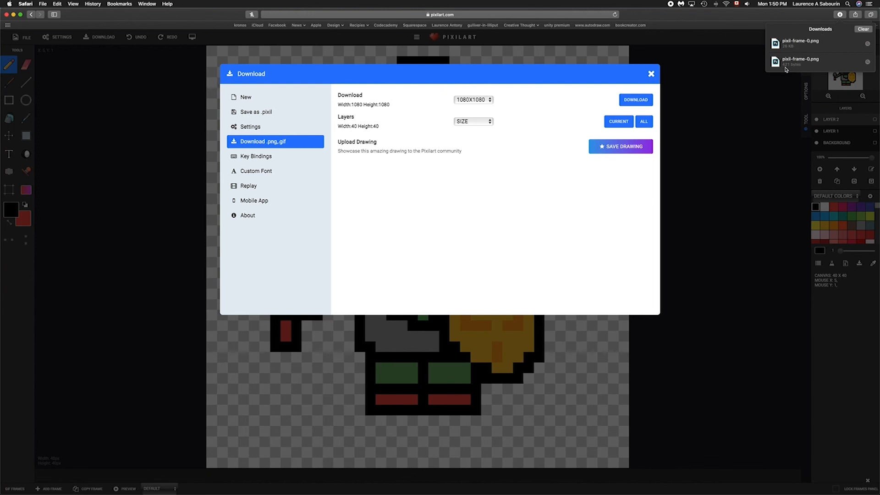
click(867, 44)
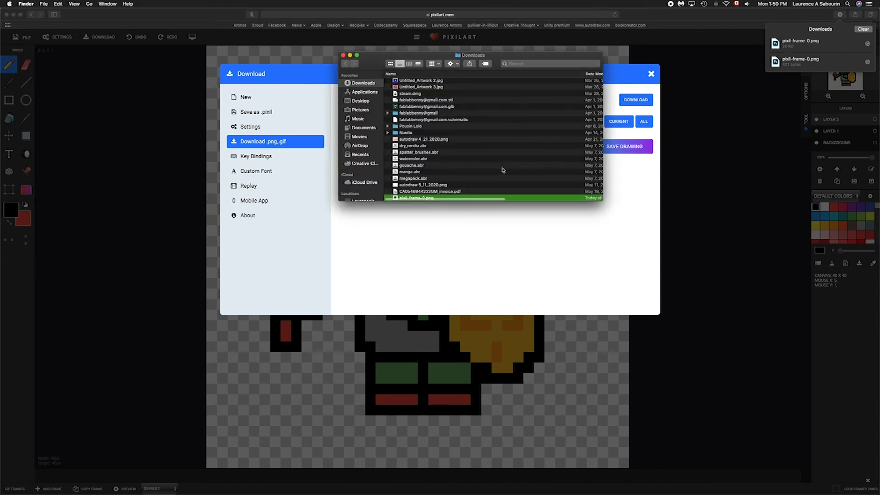
key(space)
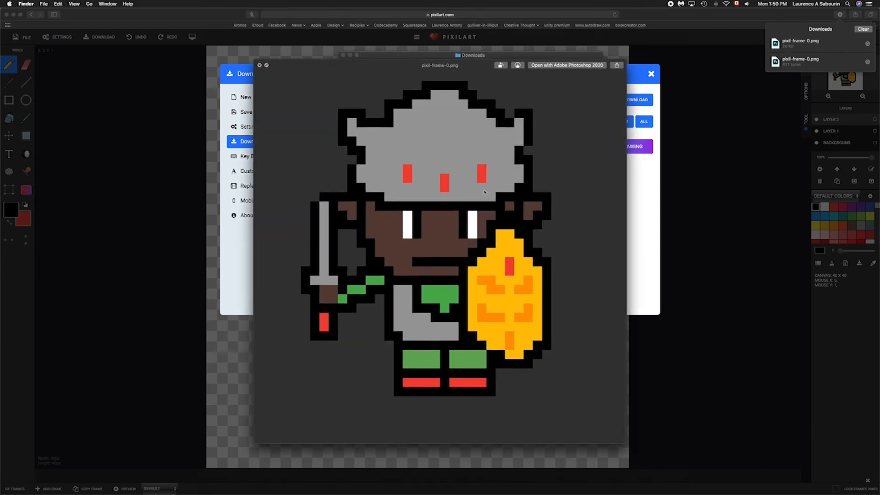
click(263, 70)
scroll(431, 166, down, 3)
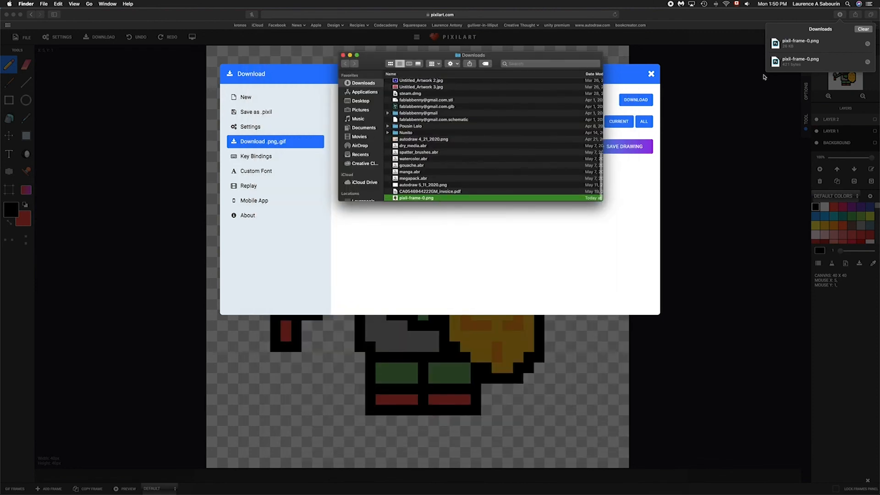
Try to locate the older pixil-frame-0.png download in Finder, preview the newer one again, and return to the download dialog in Safari
click(867, 63)
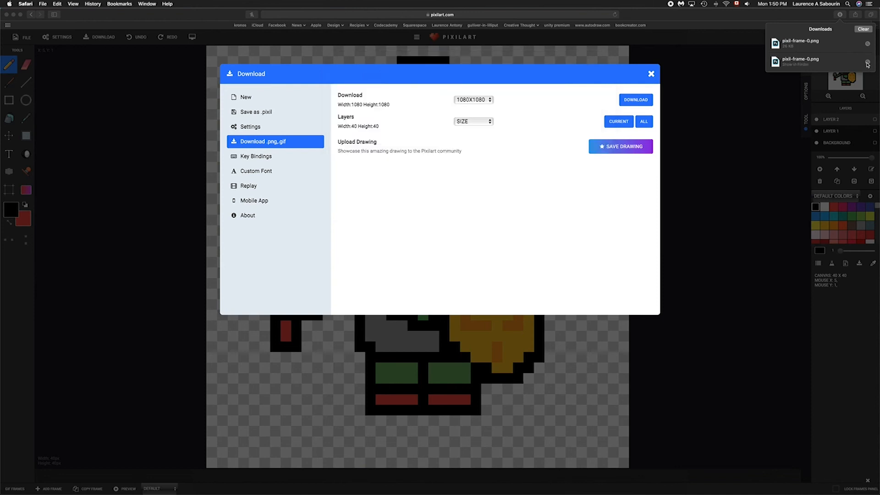
click(868, 63)
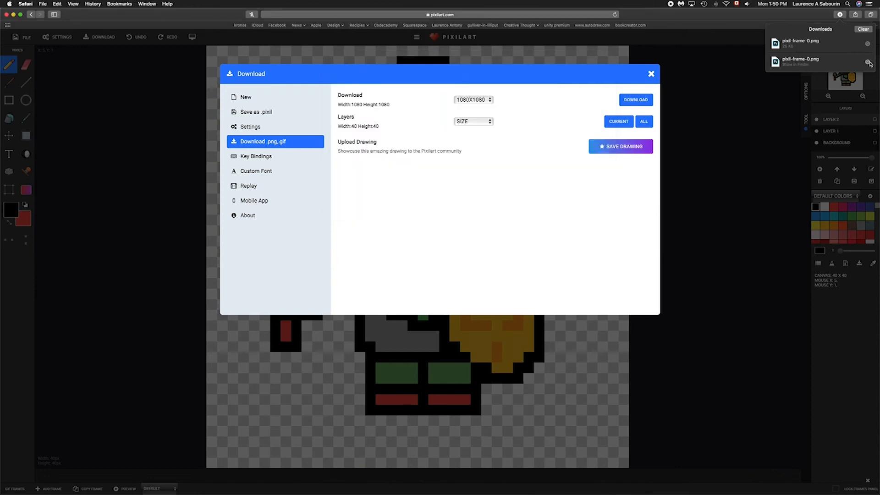
click(867, 44)
click(867, 44)
scroll(458, 191, down, 2)
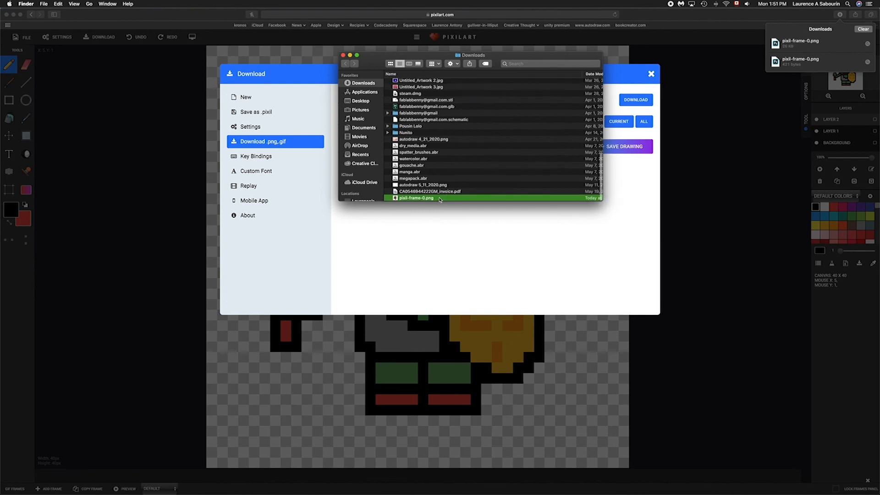
key(space)
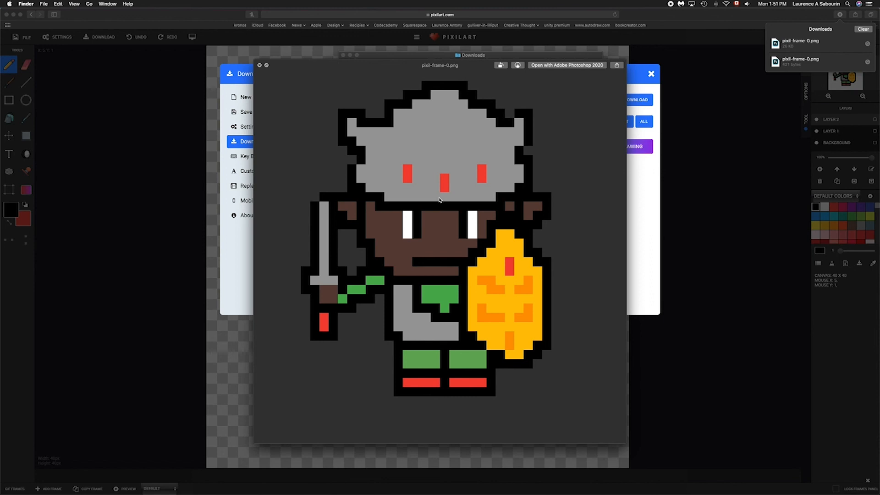
key(space)
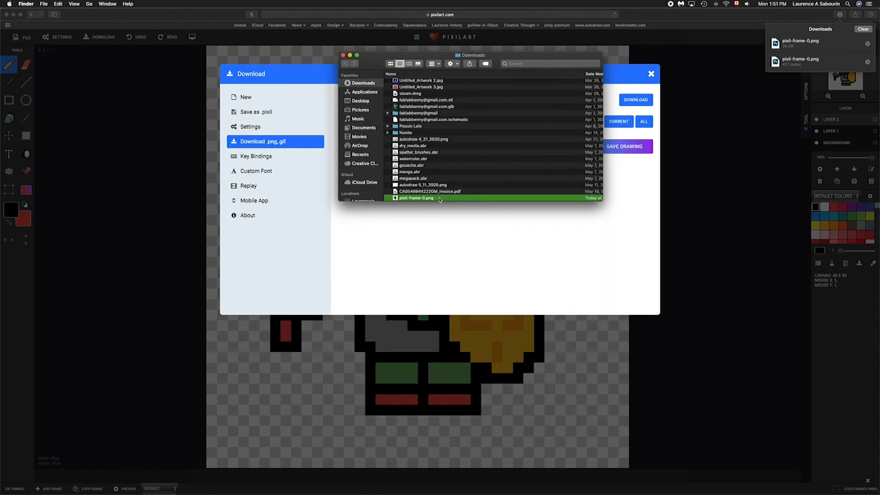
click(454, 218)
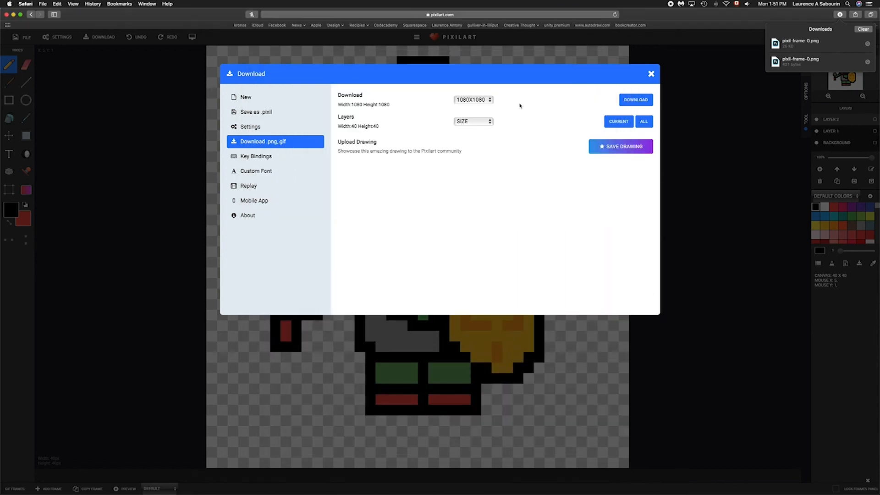
Reset the image size to the original 40 by 40 pixels and download the drawing again
click(489, 98)
click(476, 13)
click(626, 120)
Show the new pixil-frame-0-2.png download in Finder and preview it at its 40 by 40 size
click(838, 15)
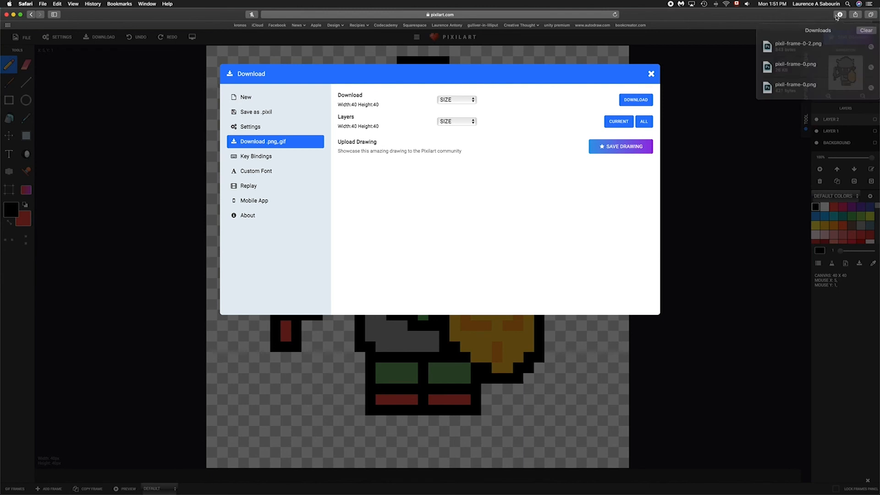
click(867, 45)
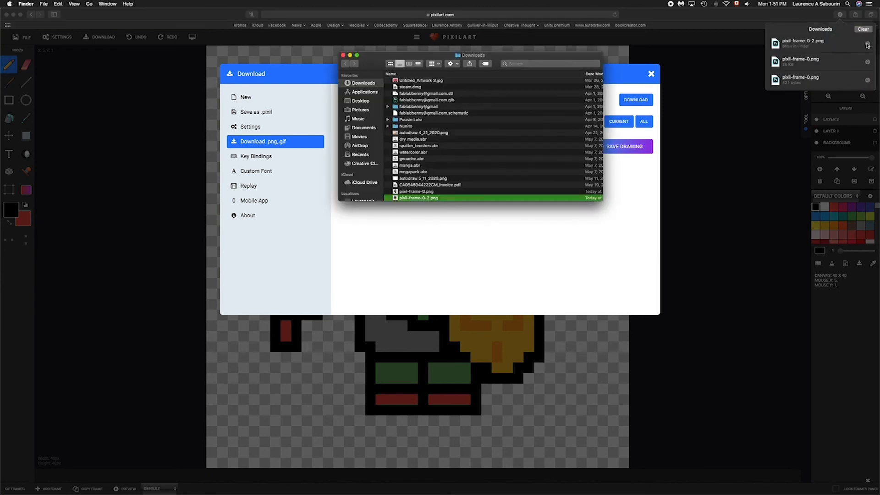
key(space)
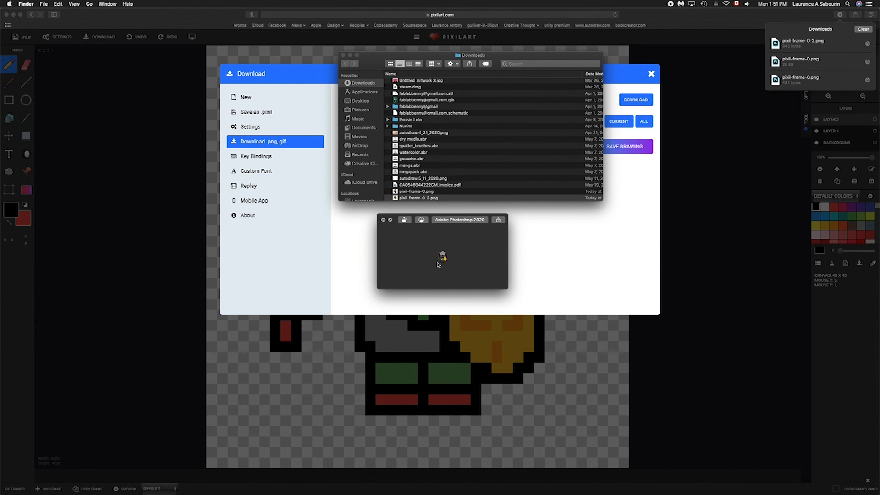
Preview the larger pixil-frame-0.png for comparison, and close the Downloads folder window and the Pixilart download dialog
click(425, 192)
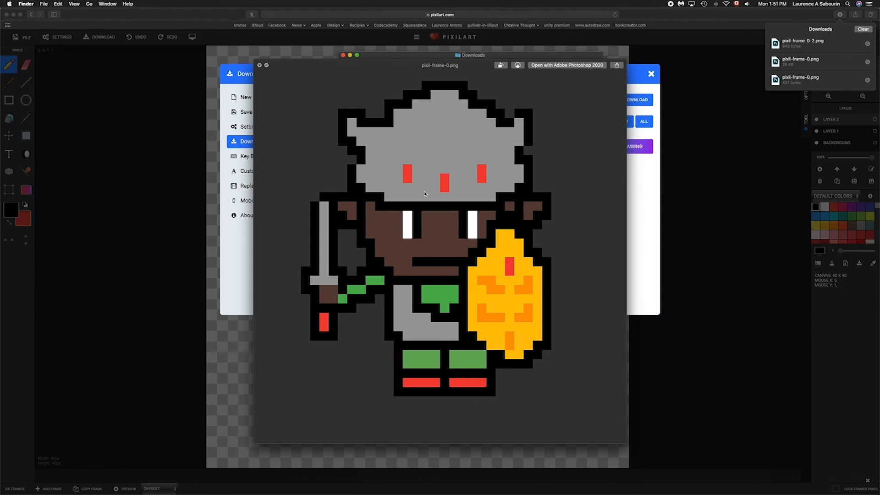
key(space)
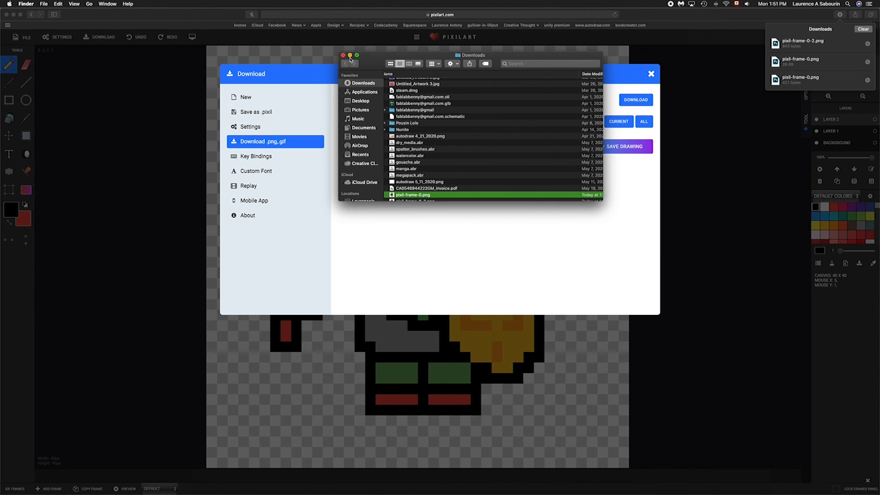
key(space)
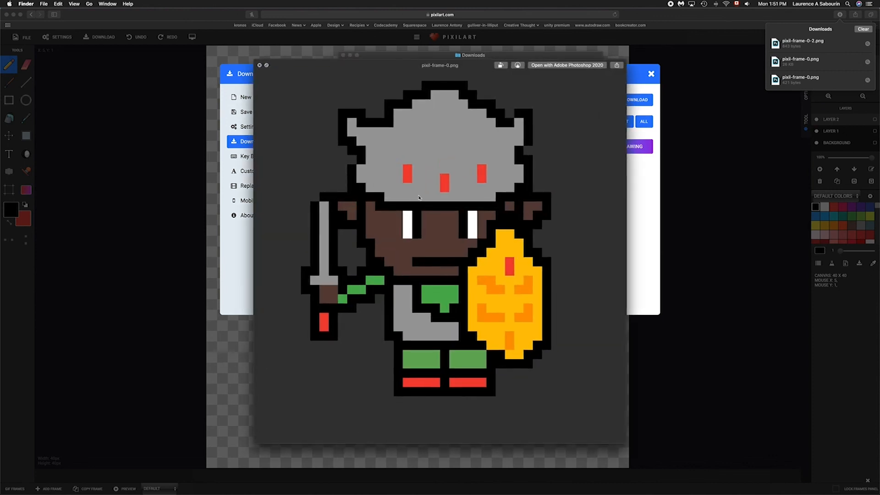
key(space)
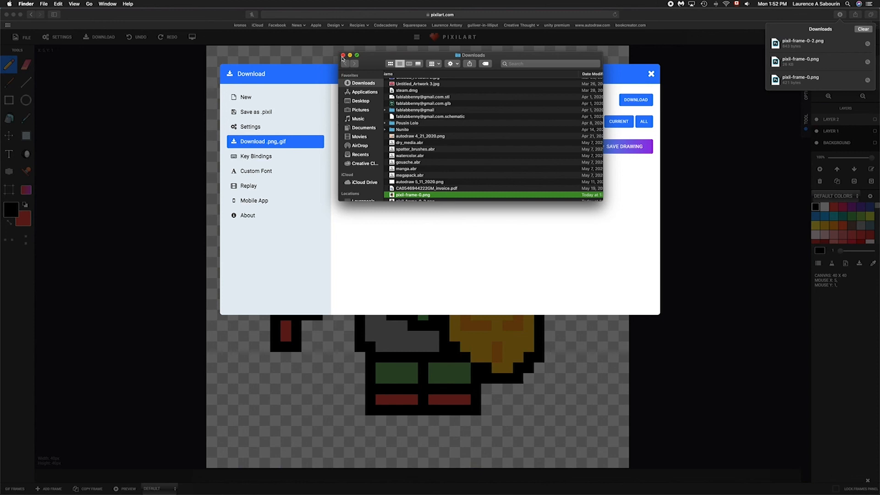
click(342, 56)
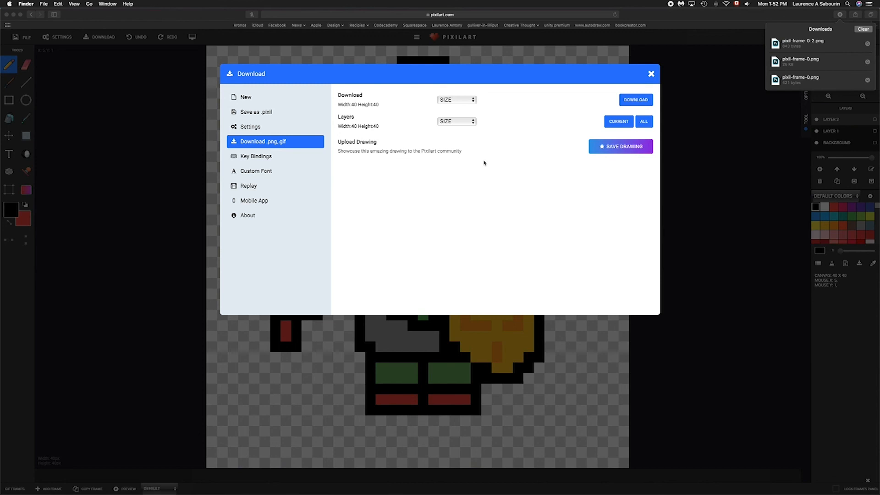
click(650, 76)
click(651, 75)
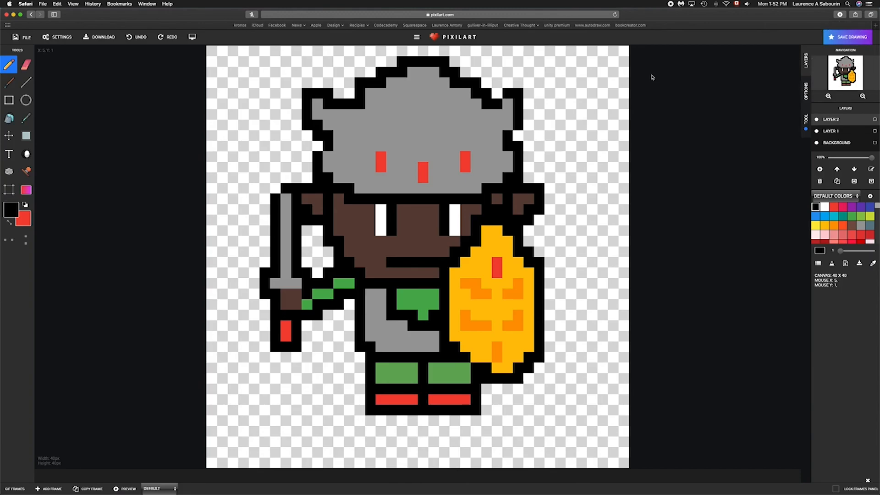